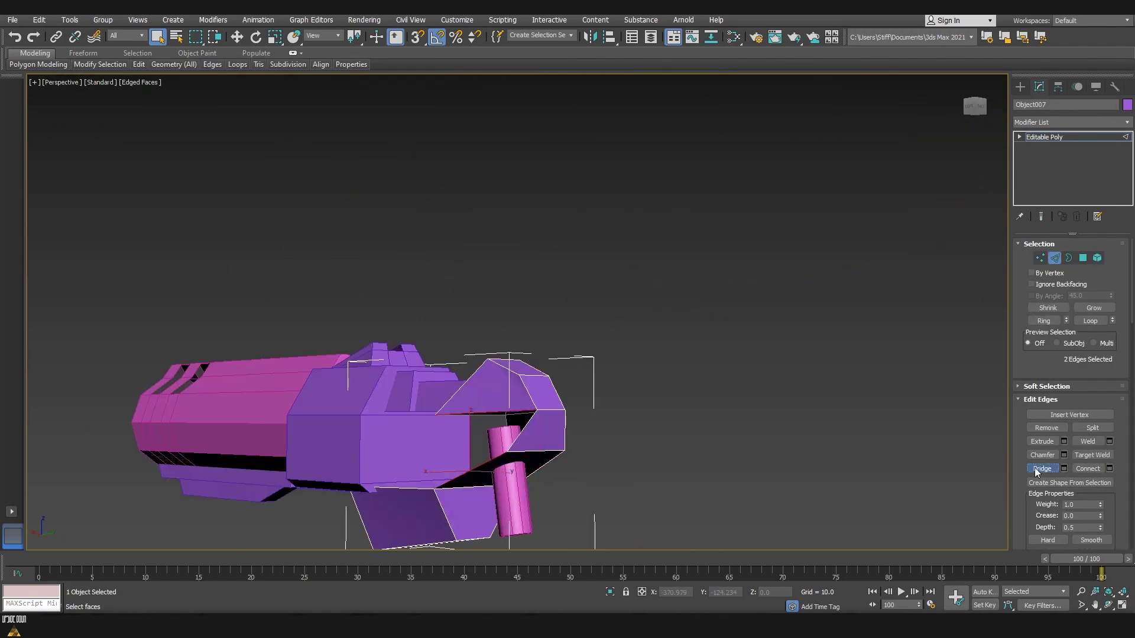
Step: Pull the middle column of top vent vertices down in Top view to bend the slats into a V
key(F3)
key(w)
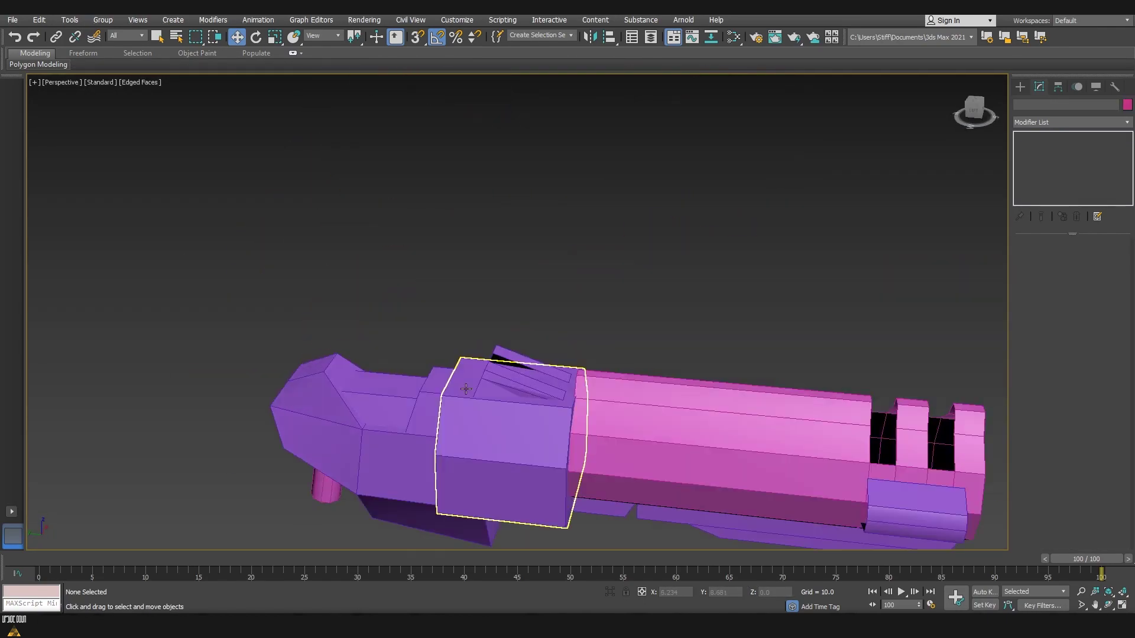
key(F3)
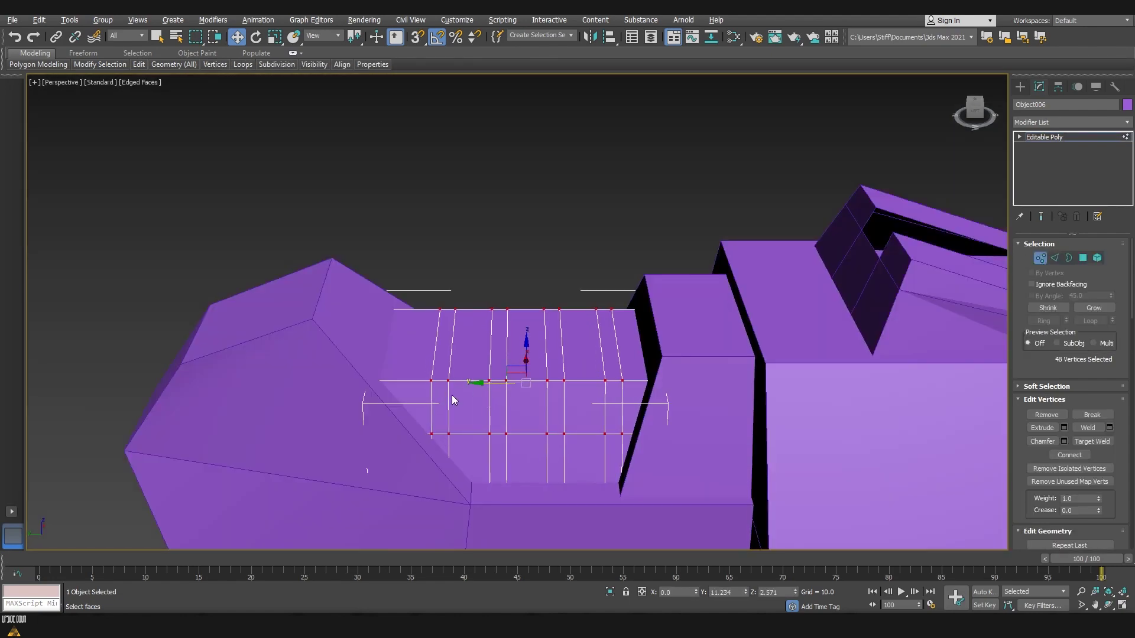
alt+middle_drag(454, 400, 566, 347)
key(t)
drag(566, 347, 566, 368)
key(F3)
drag(656, 535, 456, 258)
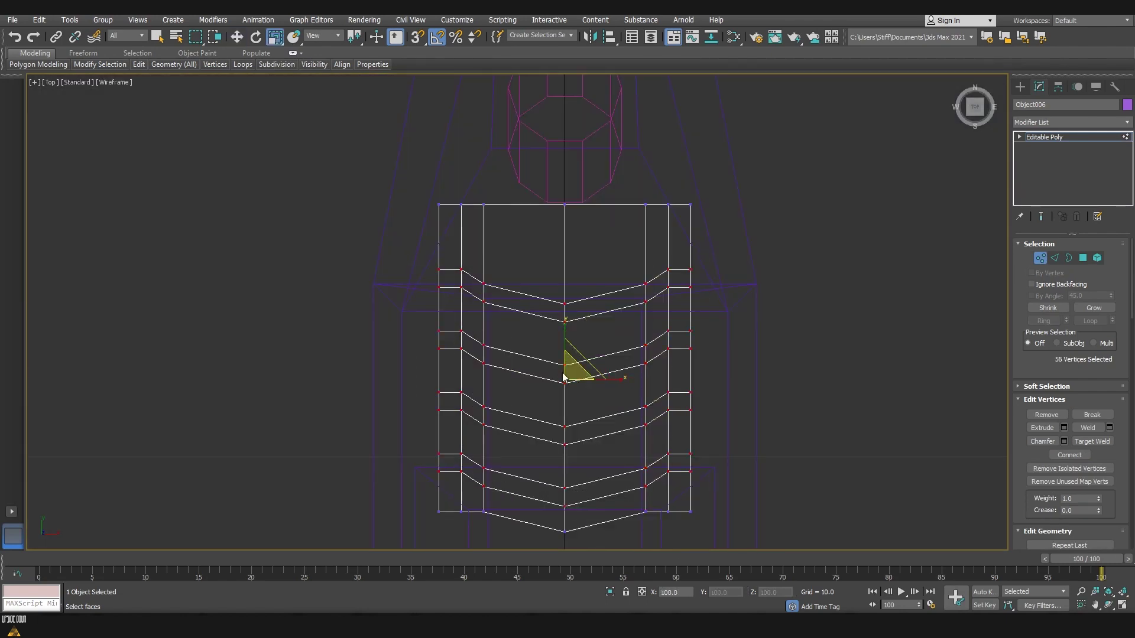
key(F3)
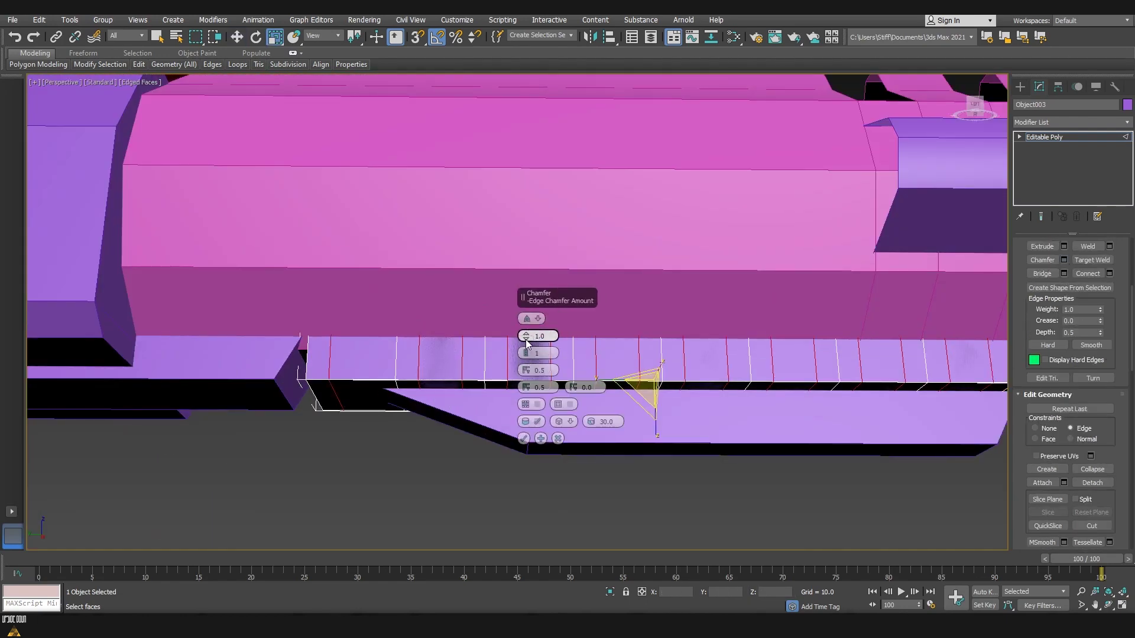
Step: Recess the selected lower-rail faces with a bevel and pick the small purple part
alt+middle_drag(528, 343, 533, 336)
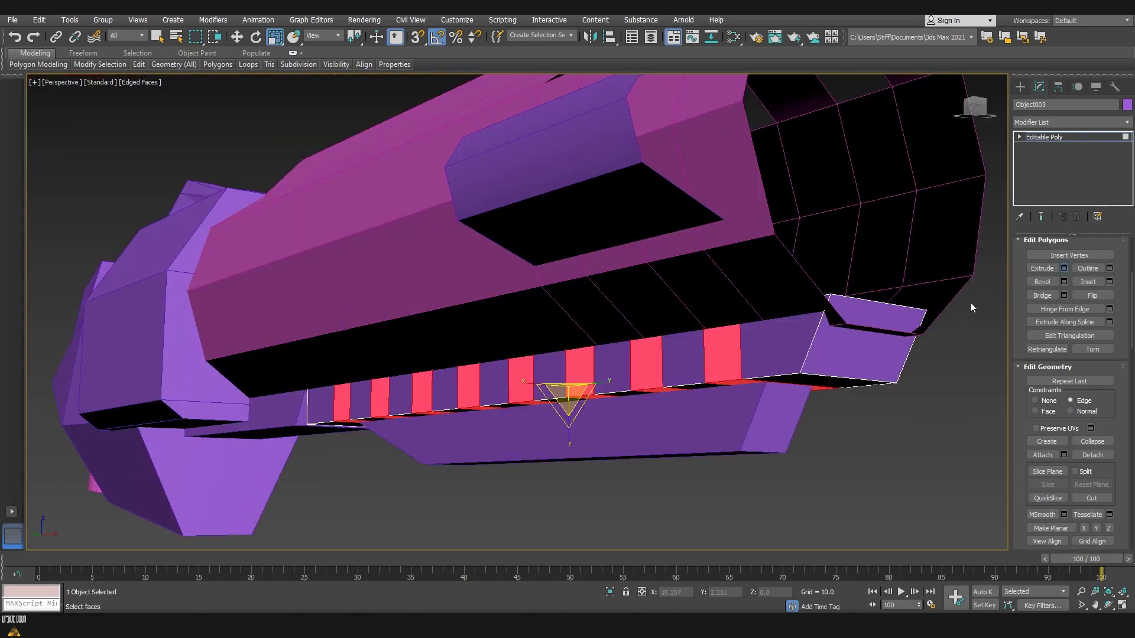
click(1064, 282)
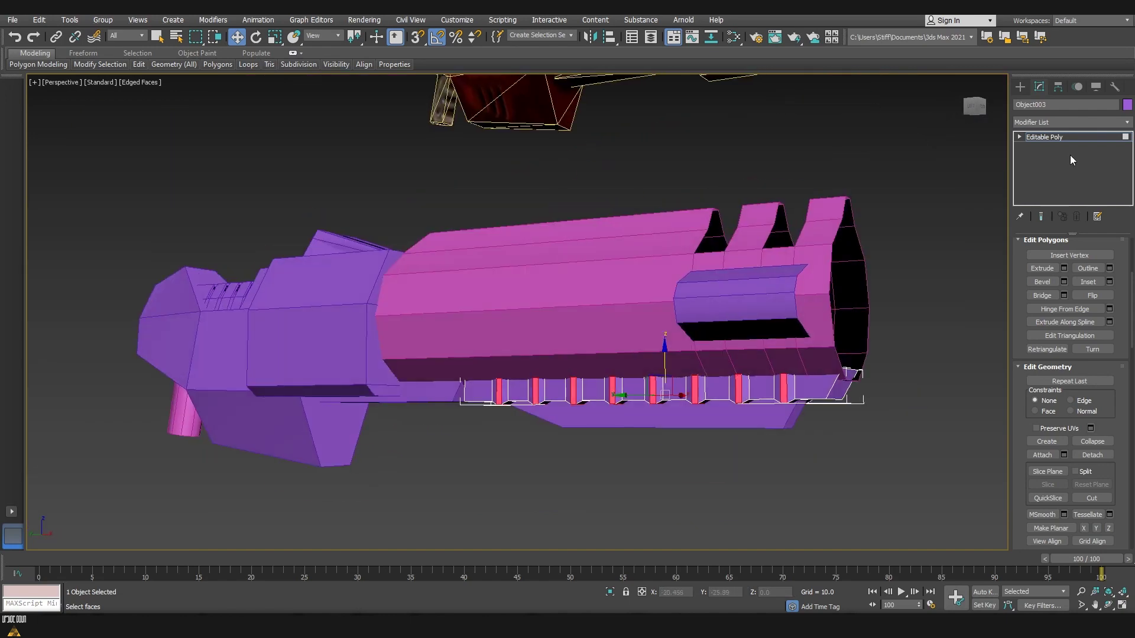
mouse_move(479, 314)
alt+middle_down()
mouse_move(431, 431)
mouse_move(480, 438)
alt+middle_up()
click(431, 431)
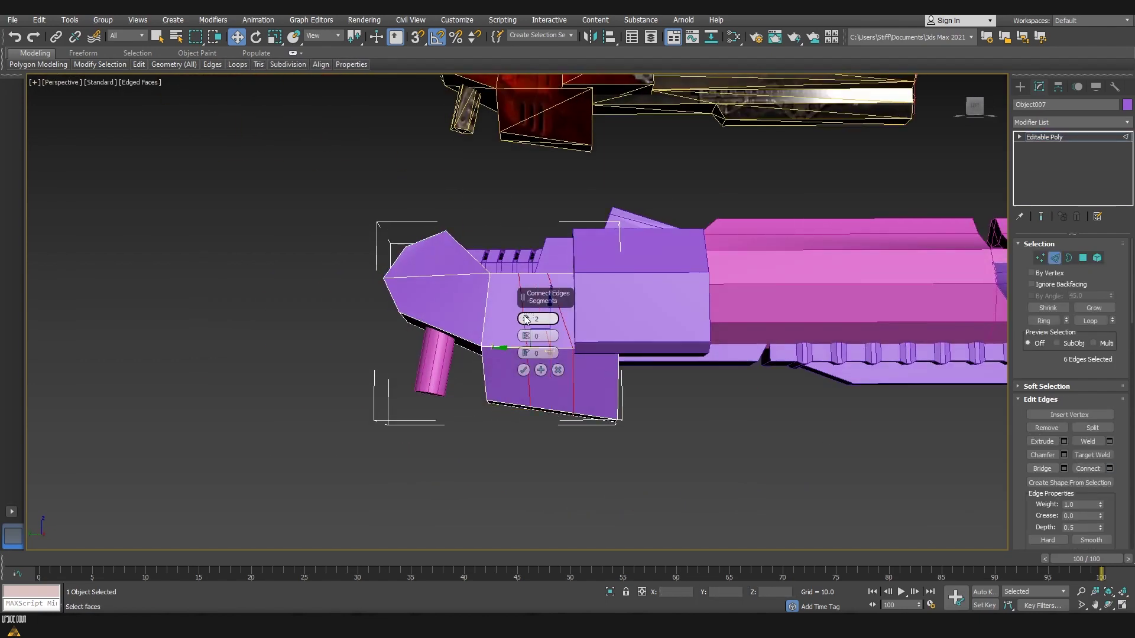
Step: Commit the connecting edges and add a horizontal edge across the lower rear face
click(524, 370)
key(r)
scroll(1090, 493, down, 5)
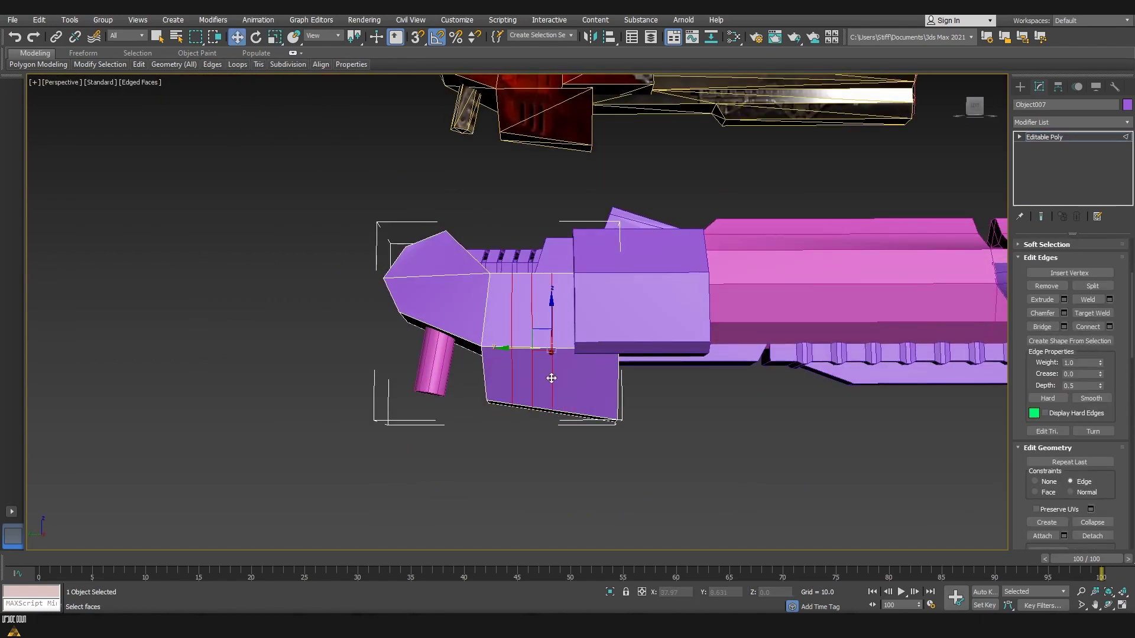
key(ctrl+shift+e)
scroll(558, 377, up, 3)
scroll(550, 414, down, 6)
scroll(555, 461, up, 7)
scroll(532, 414, down, 2)
click(544, 383)
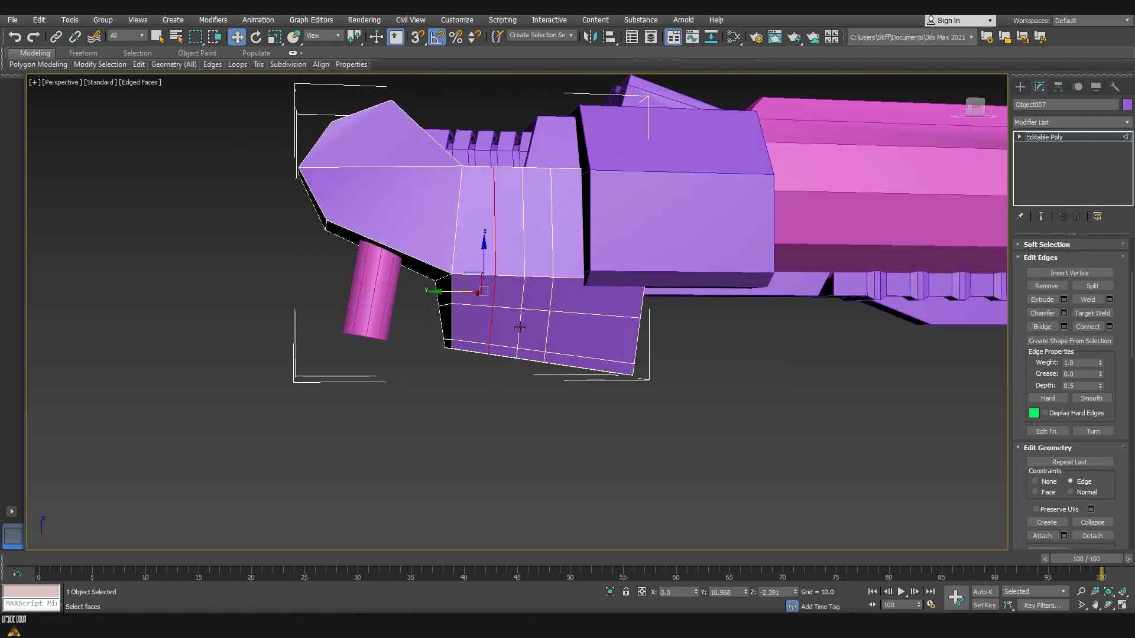
Step: Bevel the chamfered faces with outline -0.1 to recess three slots, then leave face mode
key(4)
mouse_move(544, 355)
alt+middle_down()
mouse_move(729, 378)
mouse_move(591, 355)
alt+middle_up()
scroll(592, 355, up, 3)
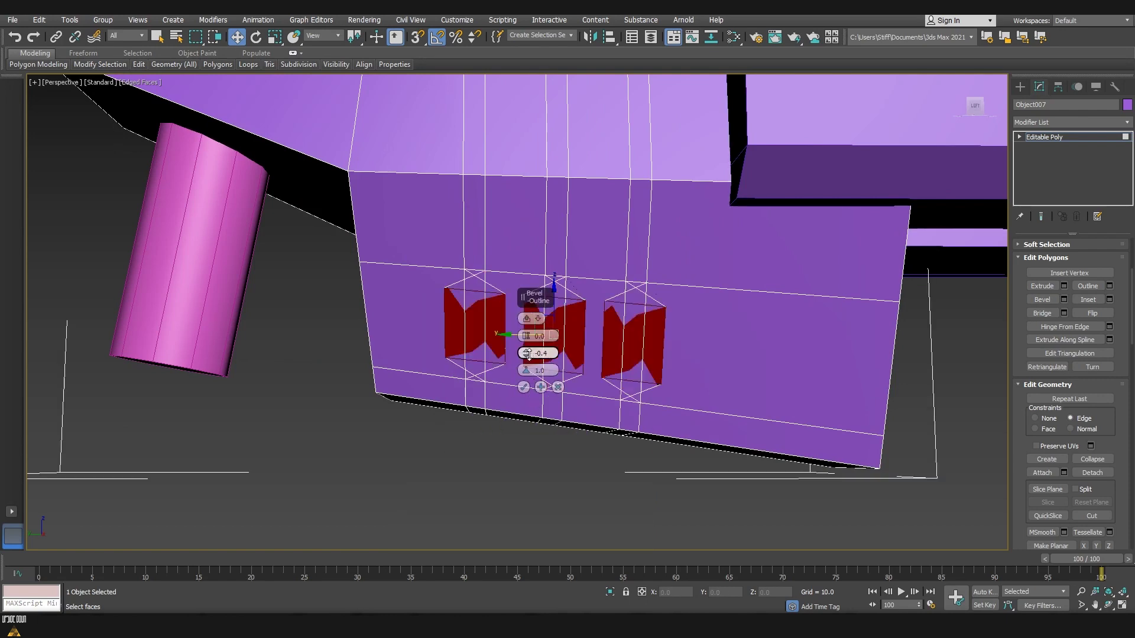
click(538, 335)
text(-0.1)
mouse_move(538, 336)
alt+middle_down()
mouse_move(379, 331)
mouse_move(536, 353)
mouse_move(428, 265)
alt+middle_up()
click(523, 370)
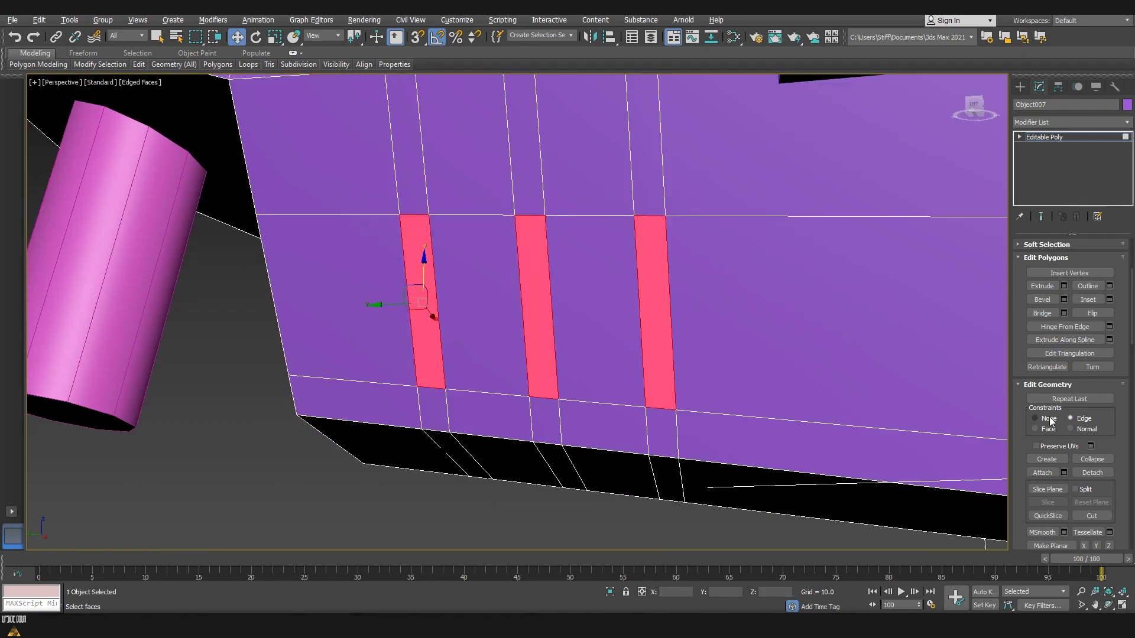
click(523, 387)
alt+middle_drag(524, 388, 587, 468)
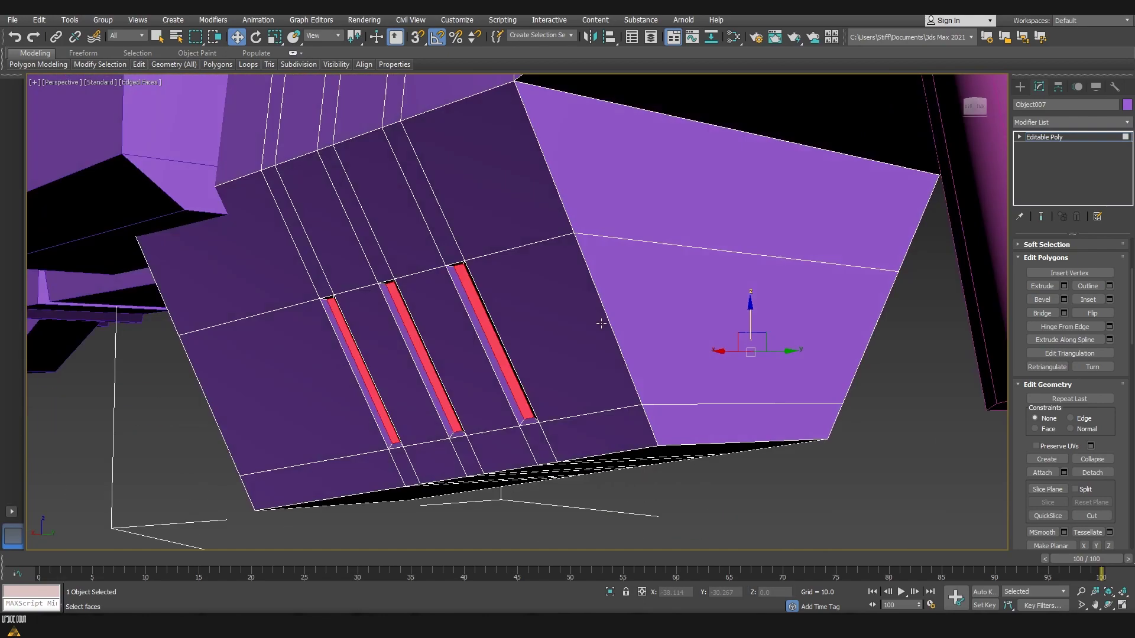
Step: Add extra edge rings around the cylindrical grip's side faces with Connect
key(4)
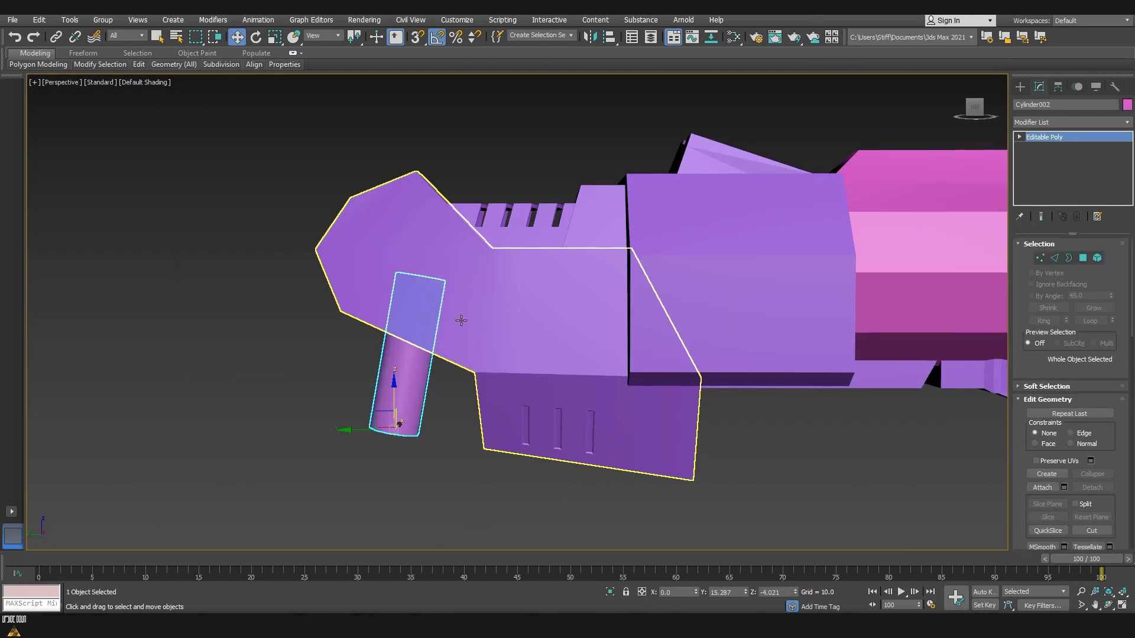
click(126, 36)
key(F3)
scroll(505, 332, up, 2)
double_click(499, 359)
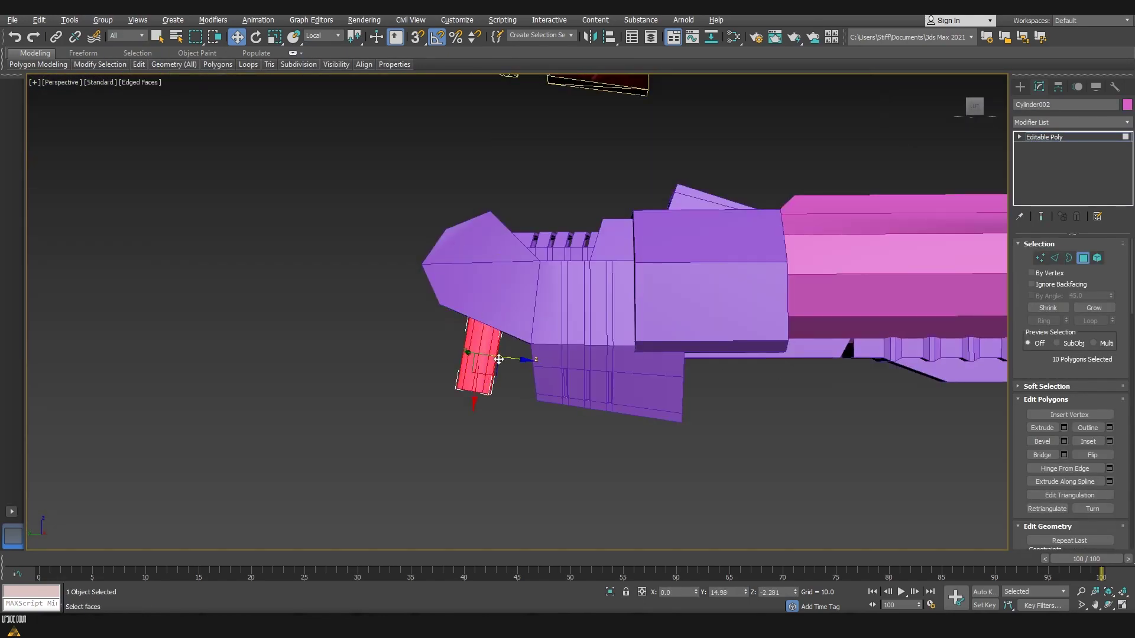
scroll(471, 288, down, 3)
scroll(526, 320, up, 5)
key(ctrl+shift+e)
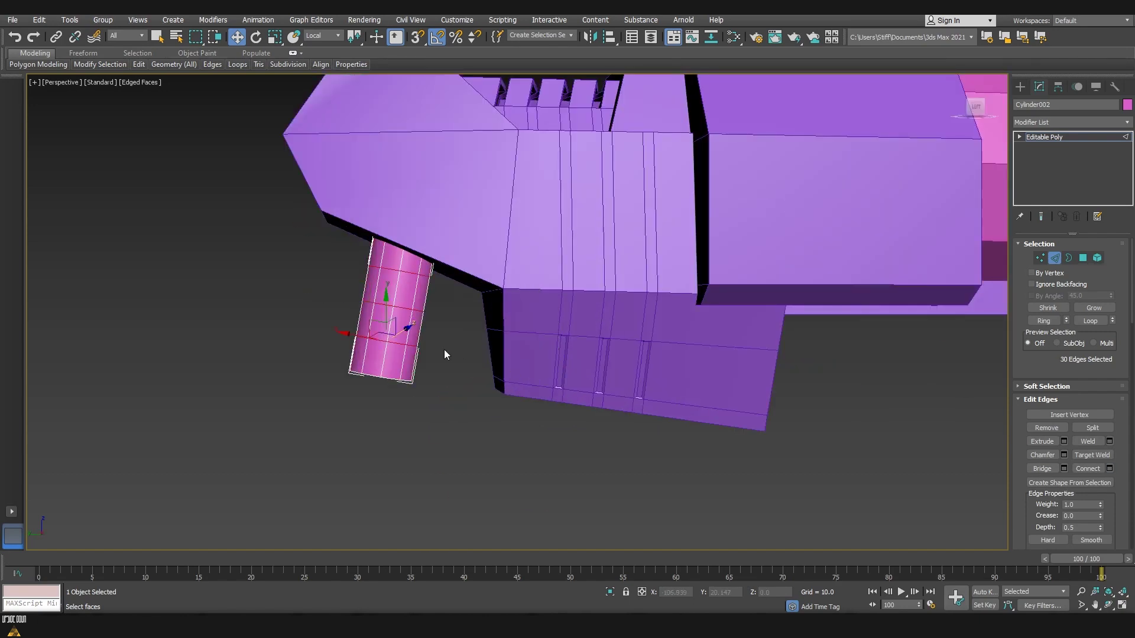
drag(527, 355, 527, 337)
click(524, 439)
scroll(401, 309, up, 2)
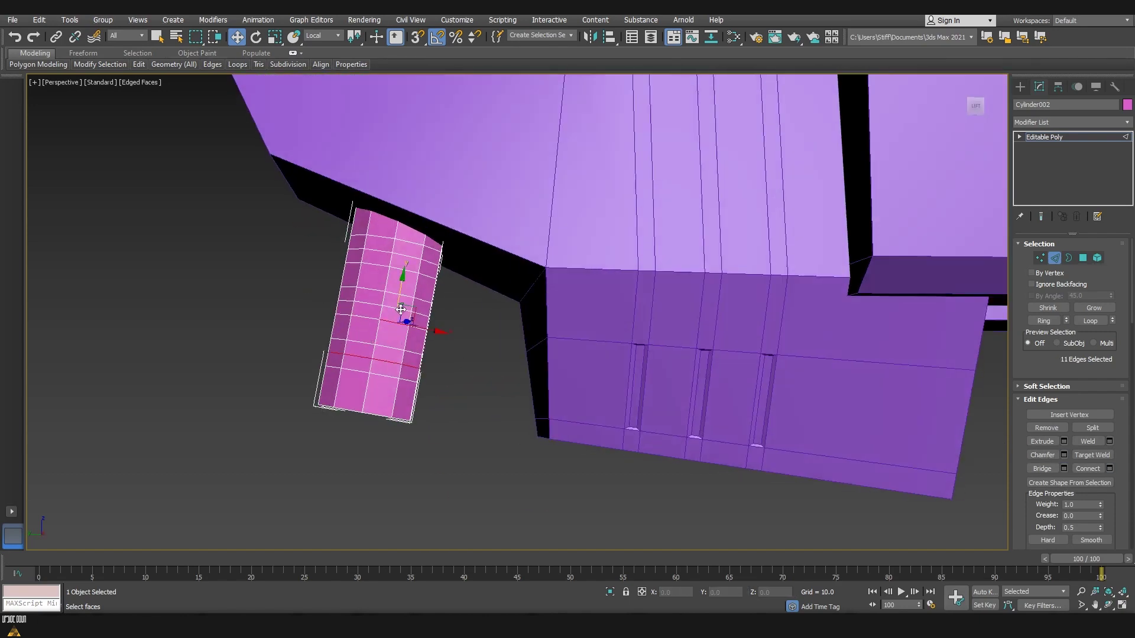
Step: Reposition the grip's new edges and its bottom cap vertices
key(F3)
key(F3)
key(w)
alt+middle_drag(436, 317, 435, 313)
key(shift+z)
key(4)
mouse_move(414, 409)
alt+middle_down()
mouse_move(358, 417)
mouse_move(414, 355)
alt+middle_up()
click(358, 417)
key(1)
key(w)
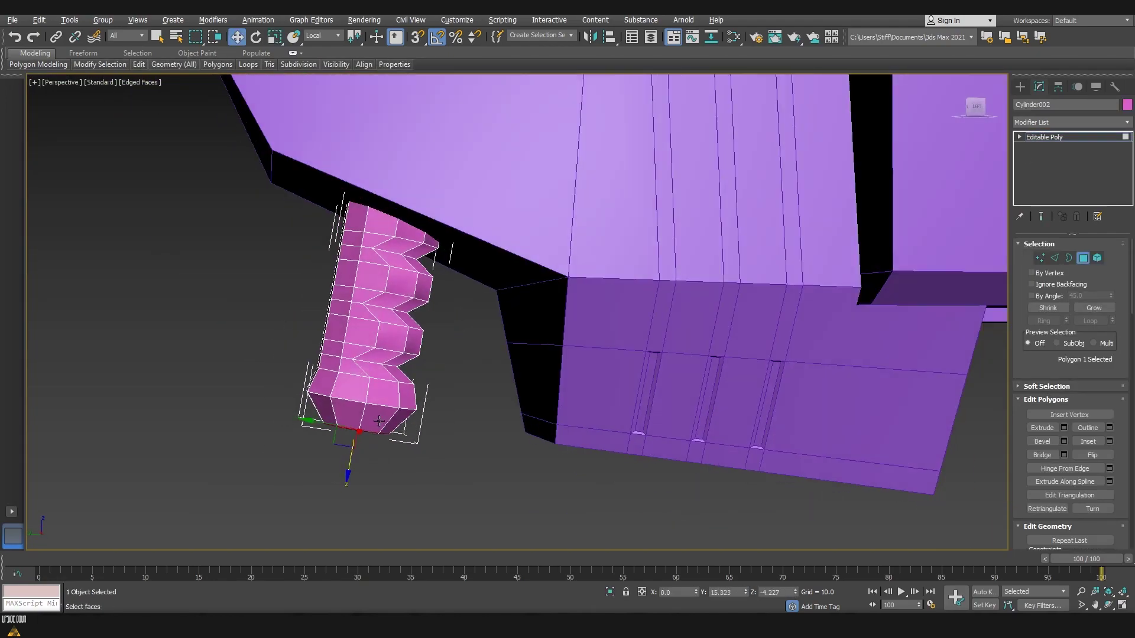
scroll(1055, 395, down, 2)
Step: Reselect the grip object and select its front faces
key(F3)
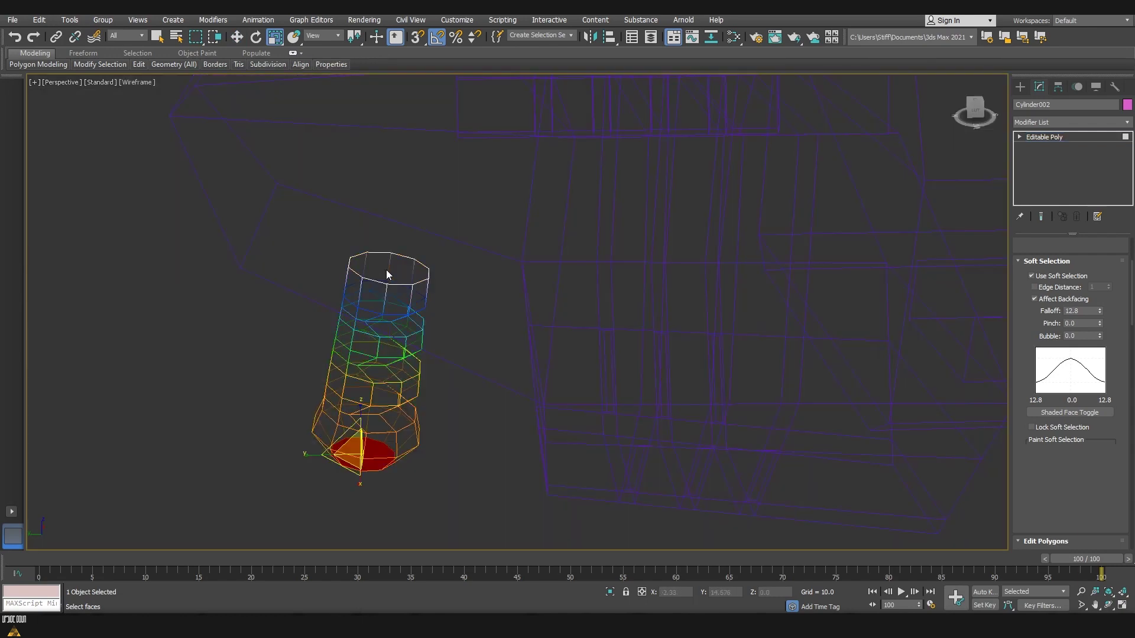
key(F3)
key(w)
click(455, 378)
key(z)
click(302, 449)
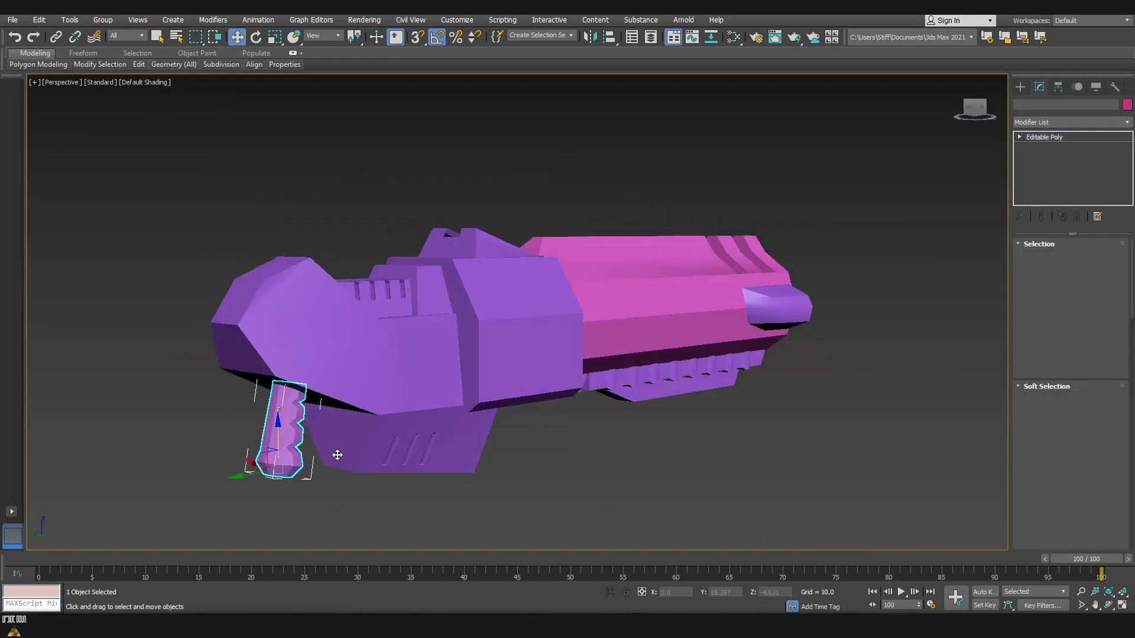
key(F3)
key(F3)
key(z)
key(4)
click(363, 397)
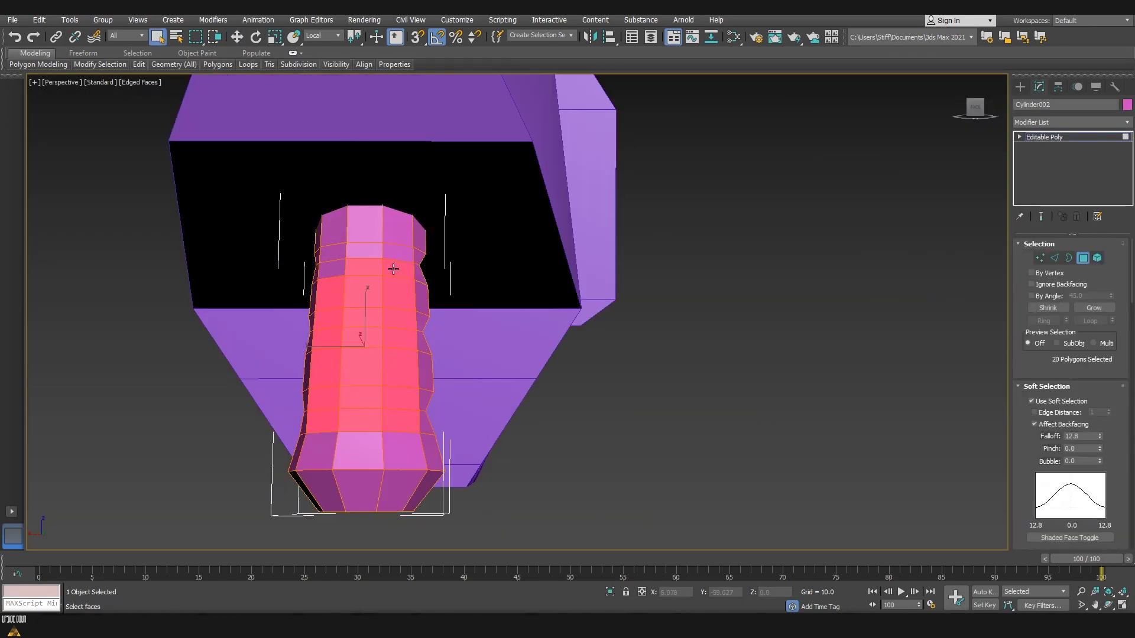
key(F3)
key(F3)
scroll(1070, 414, down, 5)
Step: Bevel and inset the grip's front faces to form an inset side panel
click(1064, 481)
mouse_move(527, 335)
alt+middle_down()
mouse_move(513, 327)
mouse_move(717, 393)
alt+middle_up()
drag(528, 349, 523, 356)
alt+middle_drag(523, 356, 467, 332)
click(1112, 499)
alt+middle_drag(592, 354, 527, 332)
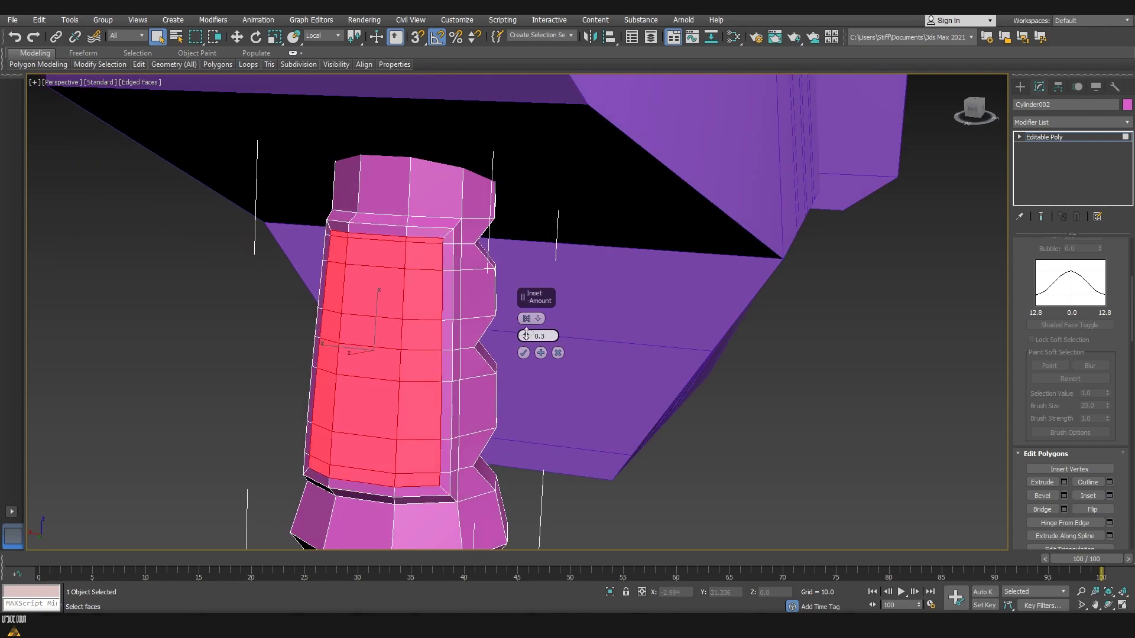
click(524, 370)
Step: Select and move edges on the rear body's angled top part to cut a thin groove
alt+middle_drag(616, 339, 680, 332)
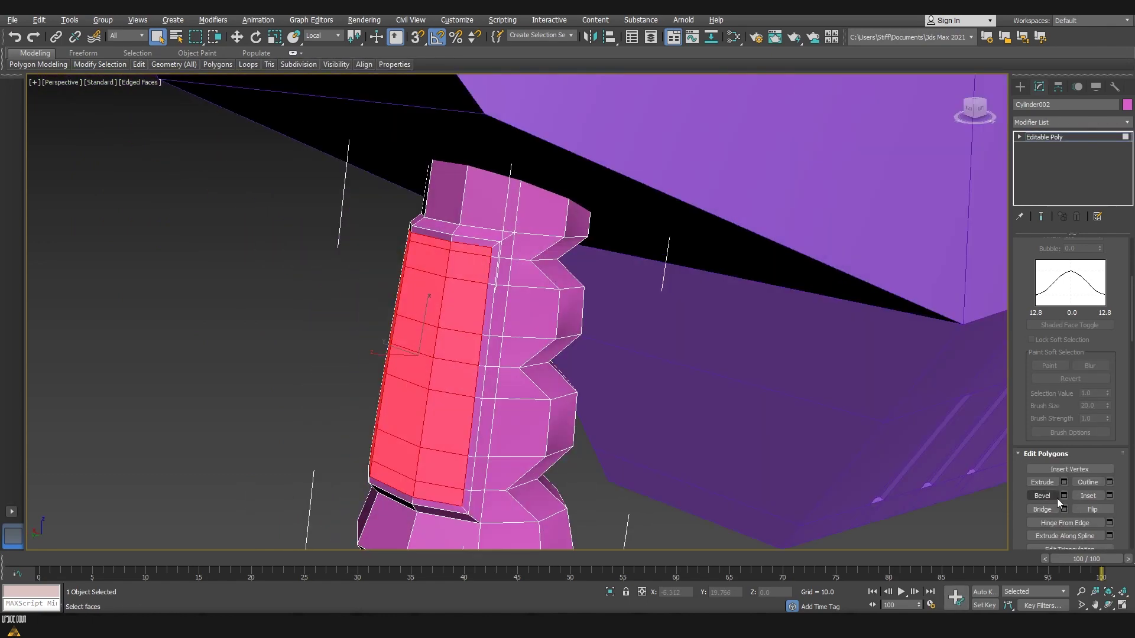
mouse_move(524, 353)
alt+middle_down()
mouse_move(523, 387)
mouse_move(786, 263)
alt+middle_up()
click(523, 387)
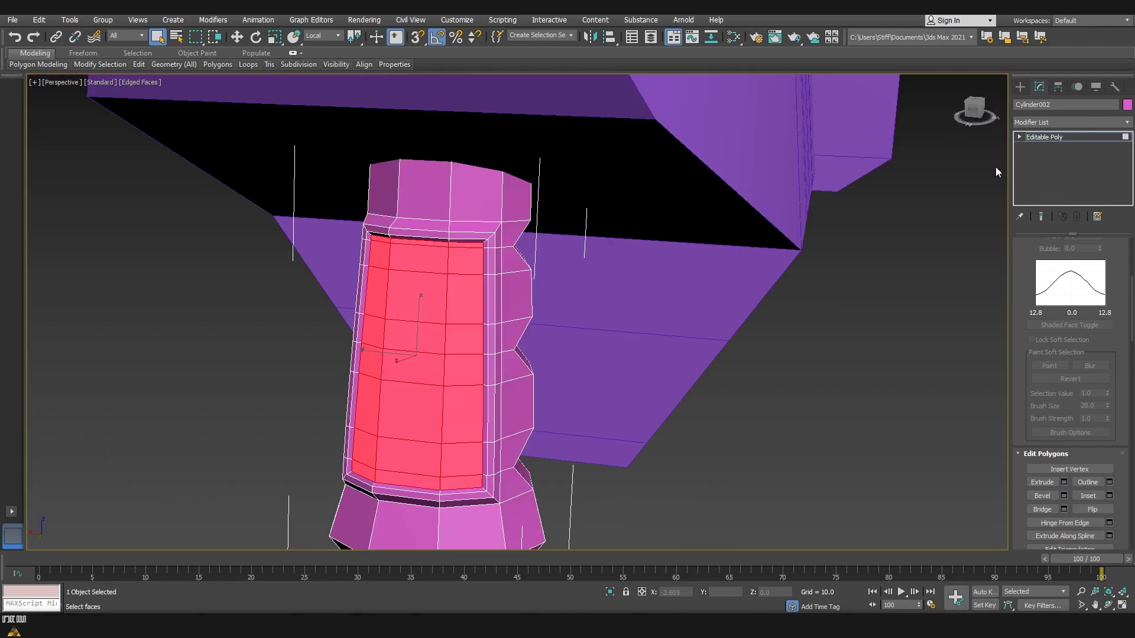
scroll(428, 321, down, 5)
click(525, 351)
mouse_move(525, 350)
alt+middle_down()
mouse_move(568, 360)
mouse_move(577, 347)
alt+middle_up()
scroll(550, 366, down, 5)
scroll(549, 379, up, 8)
key(F3)
click(550, 378)
key(w)
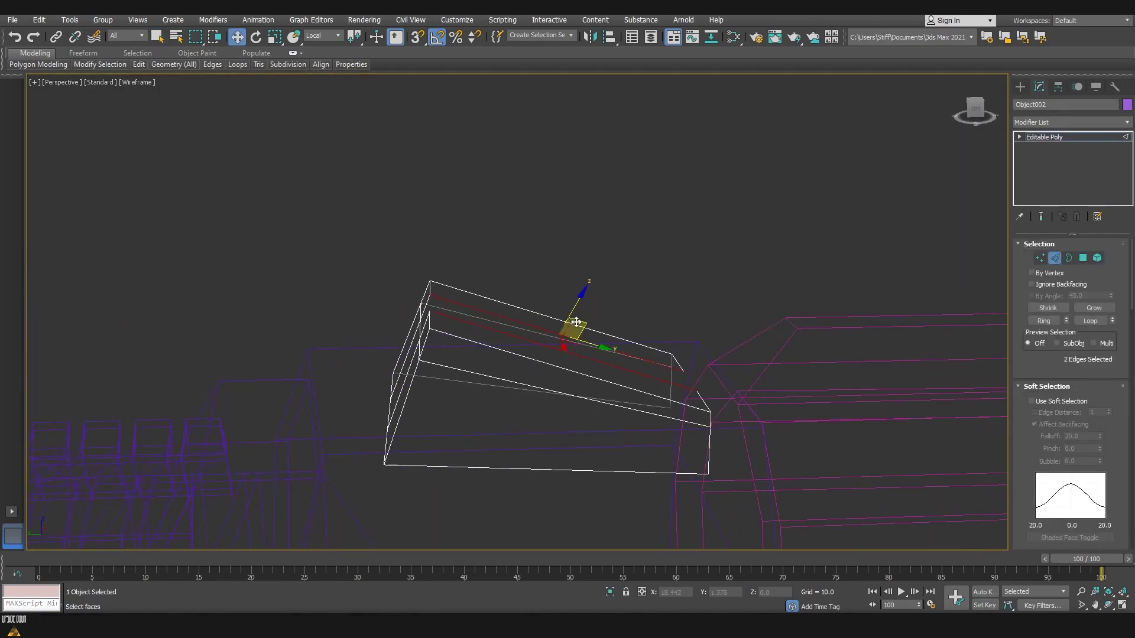
key(F3)
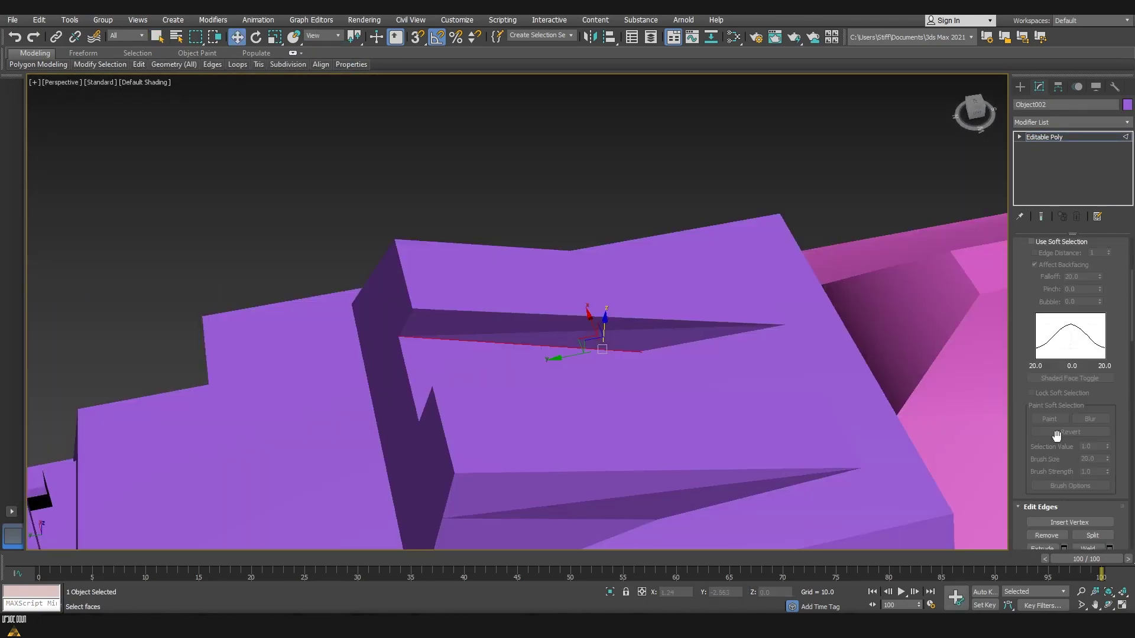
Step: Region-select all eleven parts of the white gun, then clear the selection
alt+middle_drag(433, 425, 894, 188)
scroll(813, 391, down, 5)
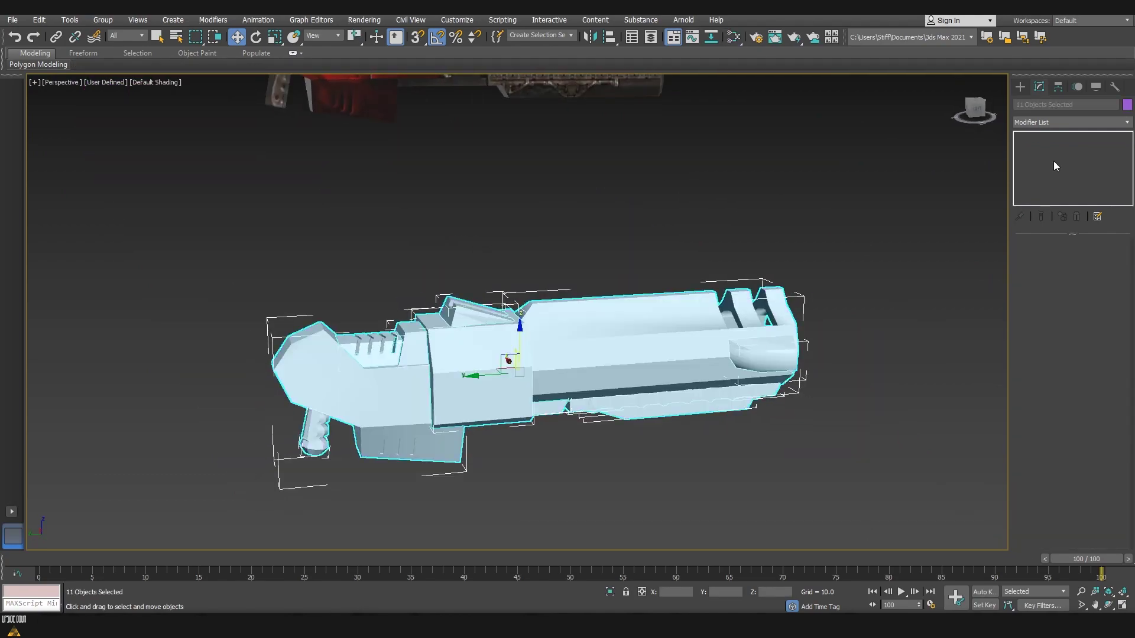
key(F3)
click(650, 391)
key(F4)
click(621, 450)
Step: Select edges on Box001, the gun's central box
mouse_move(621, 449)
alt+middle_down()
mouse_move(610, 423)
mouse_move(651, 367)
mouse_move(591, 308)
alt+middle_up()
click(680, 414)
scroll(743, 414, up, 4)
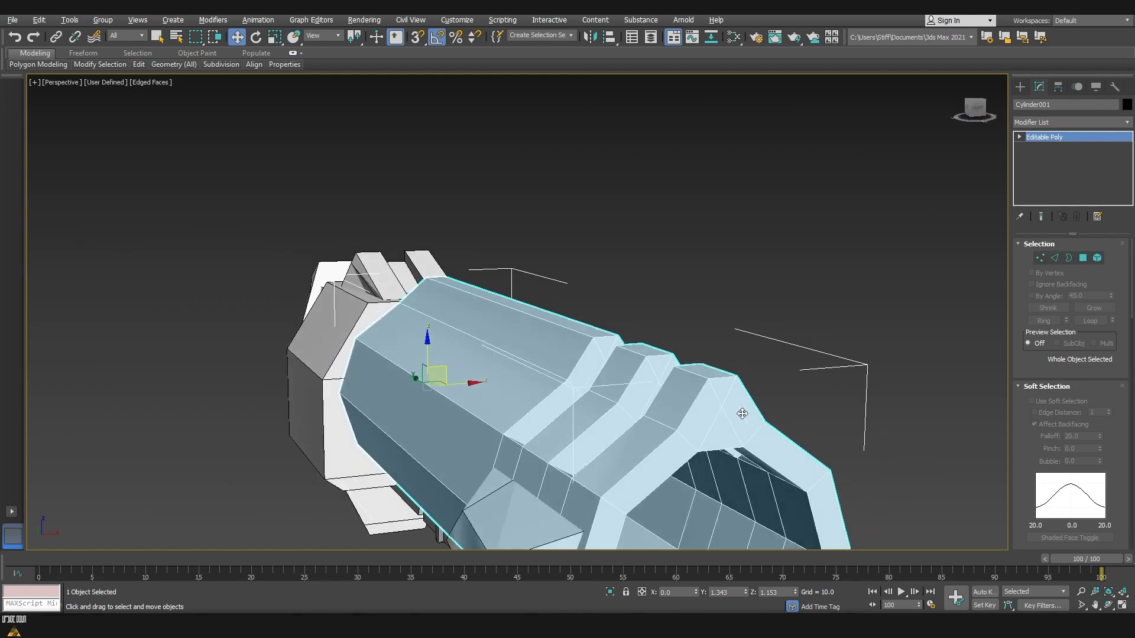
scroll(743, 414, down, 5)
click(743, 414)
mouse_move(743, 413)
alt+middle_down()
mouse_move(591, 354)
mouse_move(536, 385)
mouse_move(621, 473)
mouse_move(414, 436)
alt+middle_up()
scroll(591, 355, up, 5)
scroll(652, 500, down, 3)
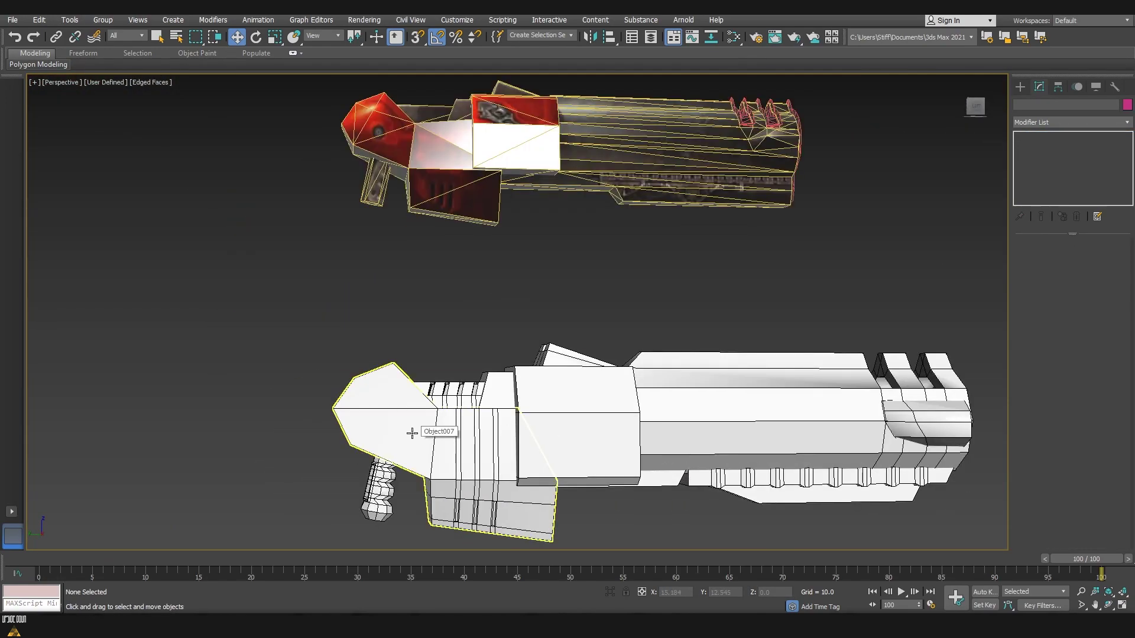
click(567, 438)
mouse_move(567, 437)
alt+middle_down()
mouse_move(591, 413)
mouse_move(690, 428)
alt+middle_up()
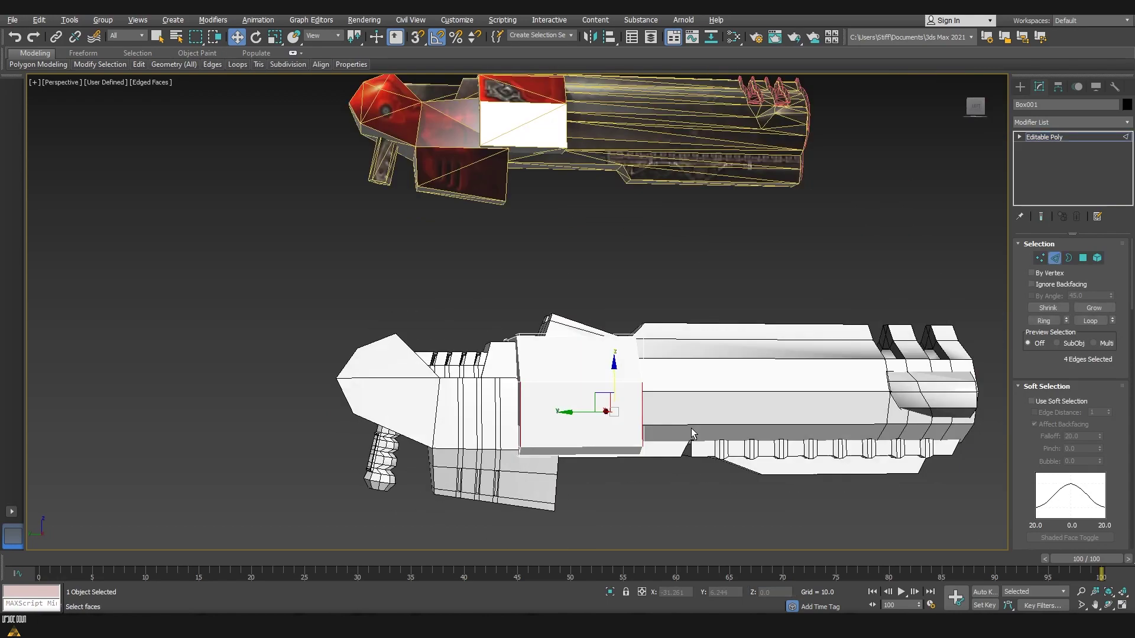
Step: Add more edge loops across the central box through Connect settings
click(1109, 398)
click(547, 384)
scroll(562, 384, up, 4)
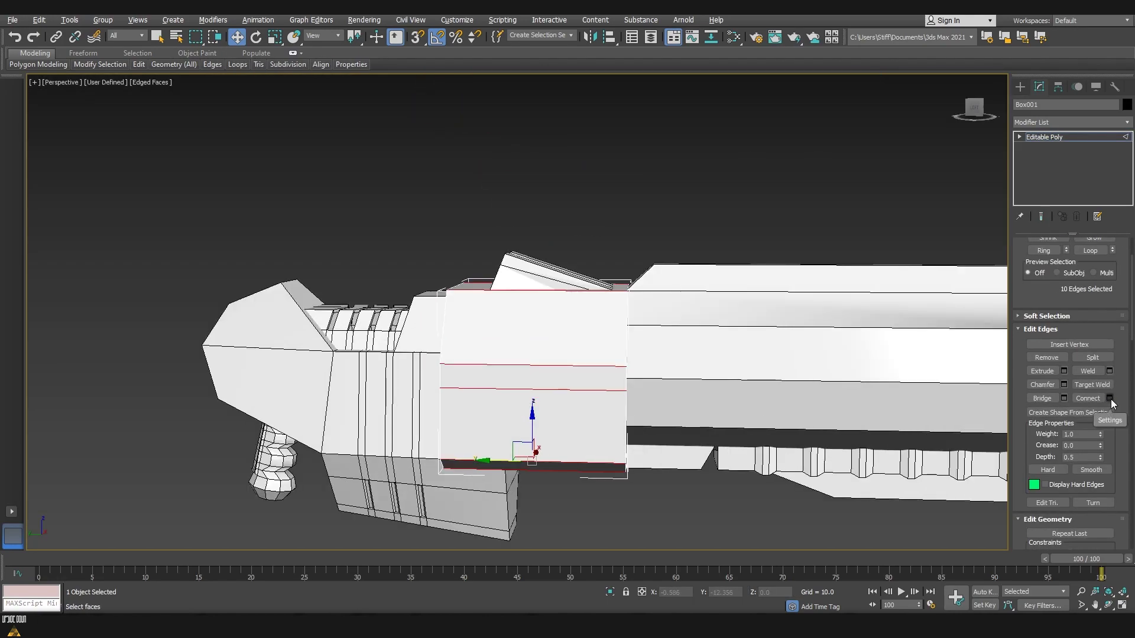
alt+middle_drag(562, 385, 600, 401)
click(523, 370)
Step: Select the panel faces on the box's side and commit a bevel on them
key(4)
mouse_move(532, 372)
alt+middle_down()
mouse_move(591, 379)
mouse_move(556, 370)
alt+middle_up()
scroll(556, 370, down, 3)
scroll(555, 371, up, 4)
key(2)
alt+middle_drag(499, 345, 564, 349)
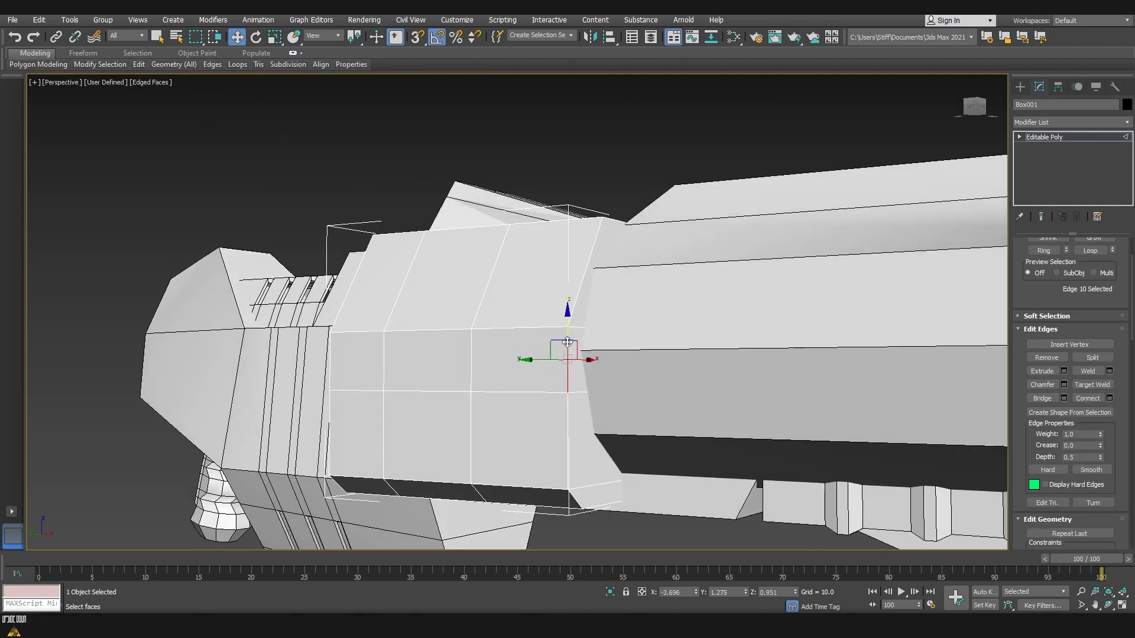
key(4)
mouse_move(523, 311)
alt+middle_down()
mouse_move(592, 354)
mouse_move(529, 355)
mouse_move(532, 308)
mouse_move(529, 405)
alt+middle_up()
click(524, 387)
Step: Deselect and orbit around to check the stepped groove on the central box
click(532, 148)
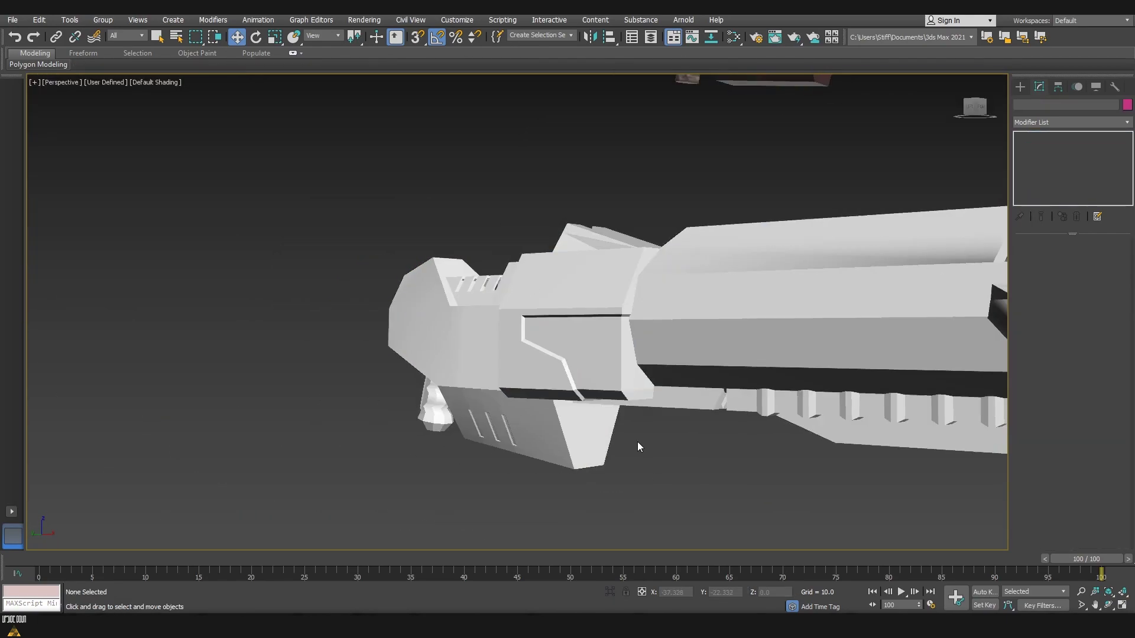
alt+middle_drag(818, 486, 565, 444)
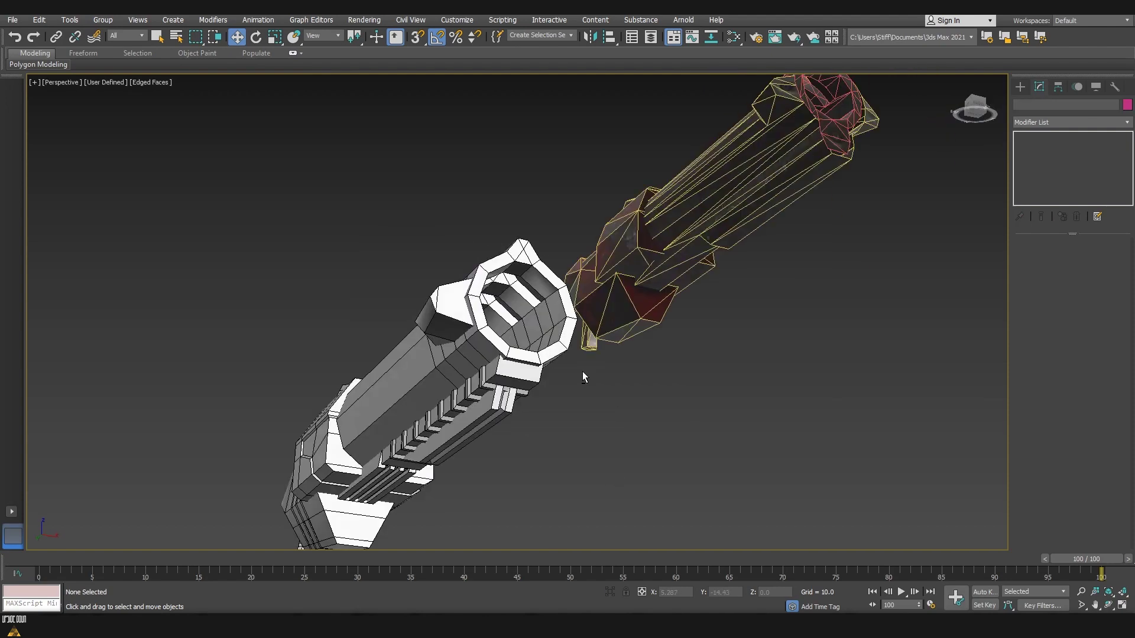
Step: Orbit to a side view showing both guns
alt+middle_drag(563, 382, 626, 436)
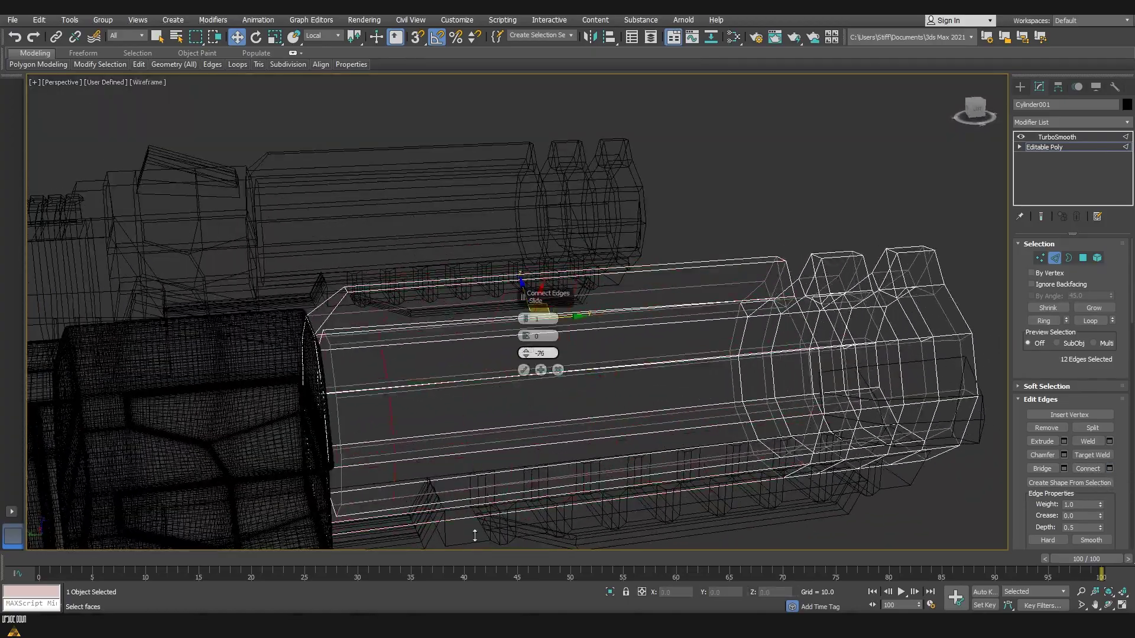
Step: Orbit around the barrel, align transform axes to the view, and add a modifier to the selected part
alt+middle_drag(474, 535, 556, 368)
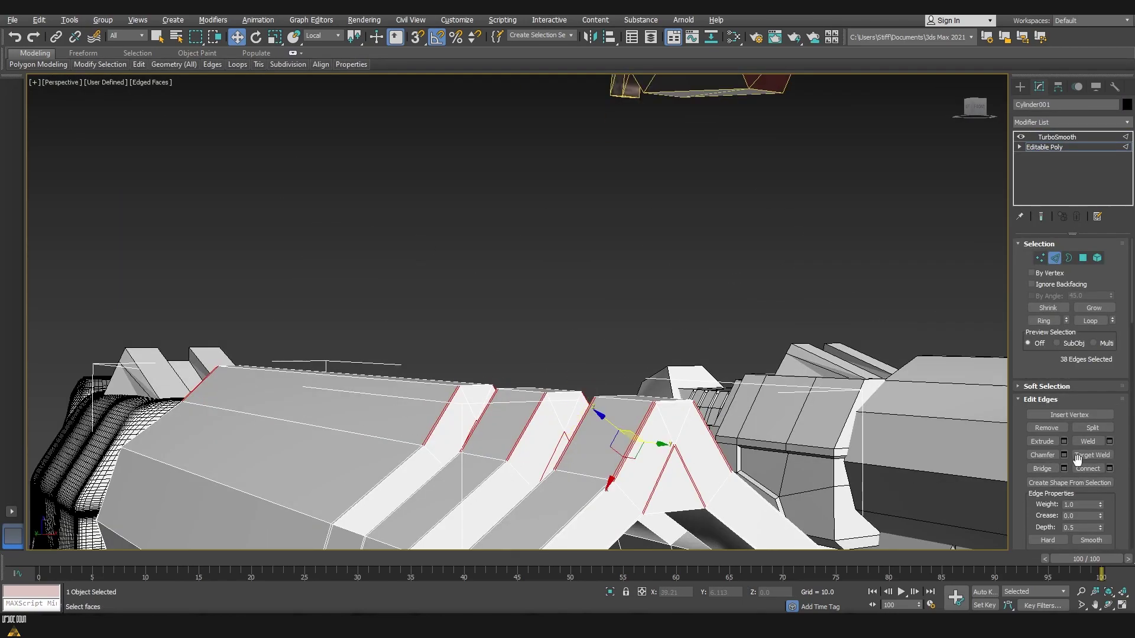
click(324, 46)
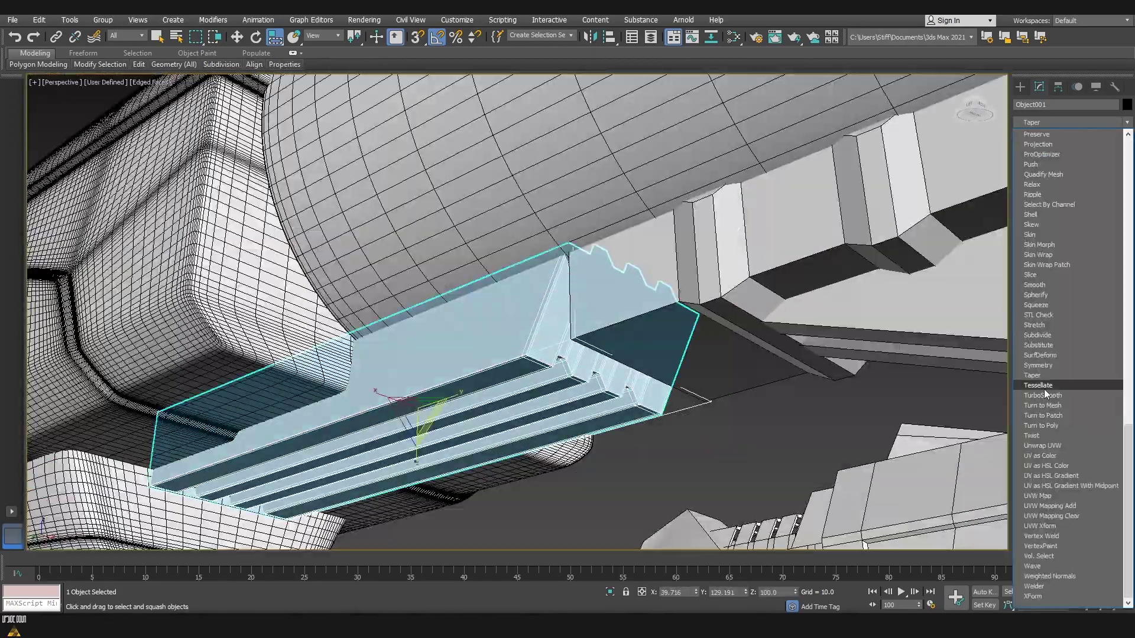
click(1044, 390)
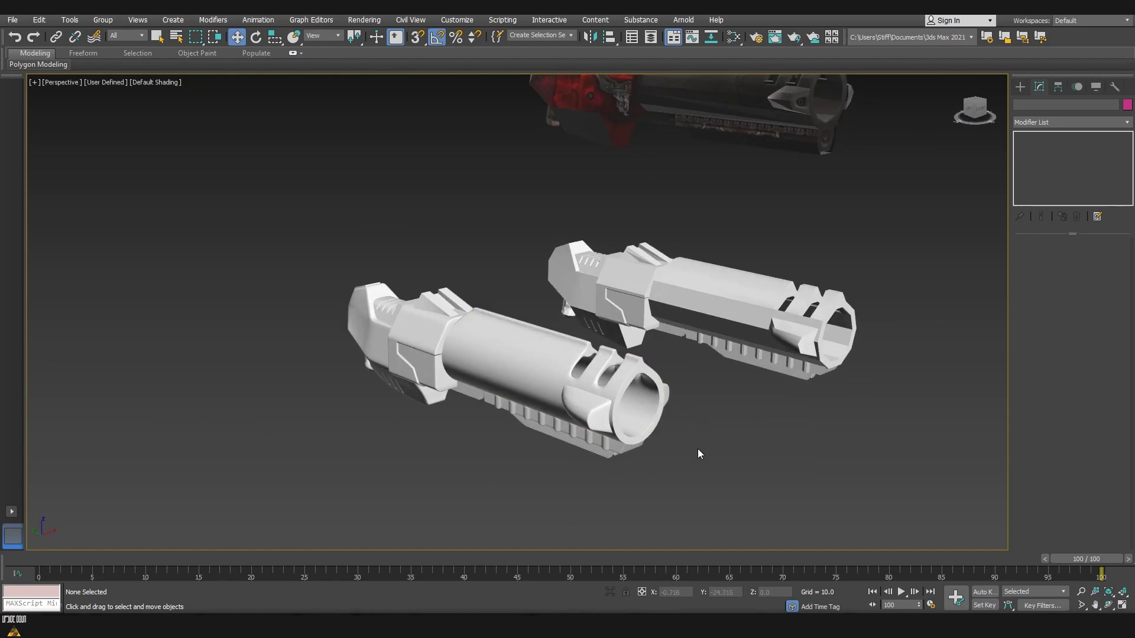
mouse_move(682, 447)
alt+middle_down()
mouse_move(619, 455)
mouse_move(517, 428)
alt+middle_up()
alt+middle_drag(337, 441, 468, 453)
scroll(591, 355, up, 10)
scroll(693, 328, down, 4)
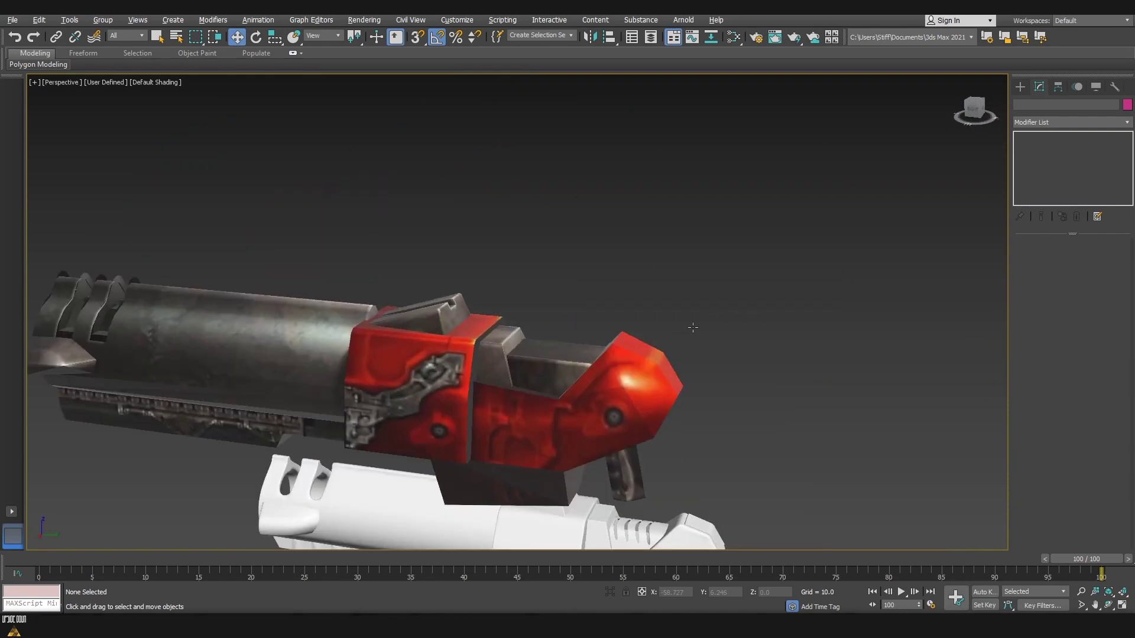
scroll(693, 328, down, 5)
alt+middle_drag(693, 327, 388, 305)
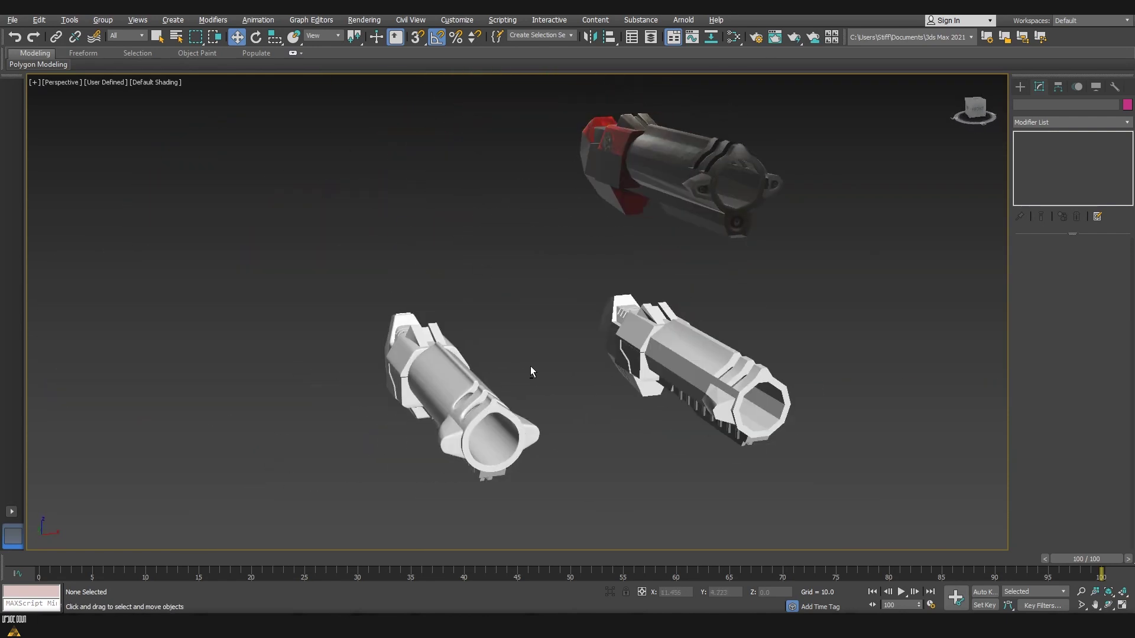
alt+middle_drag(533, 367, 472, 377)
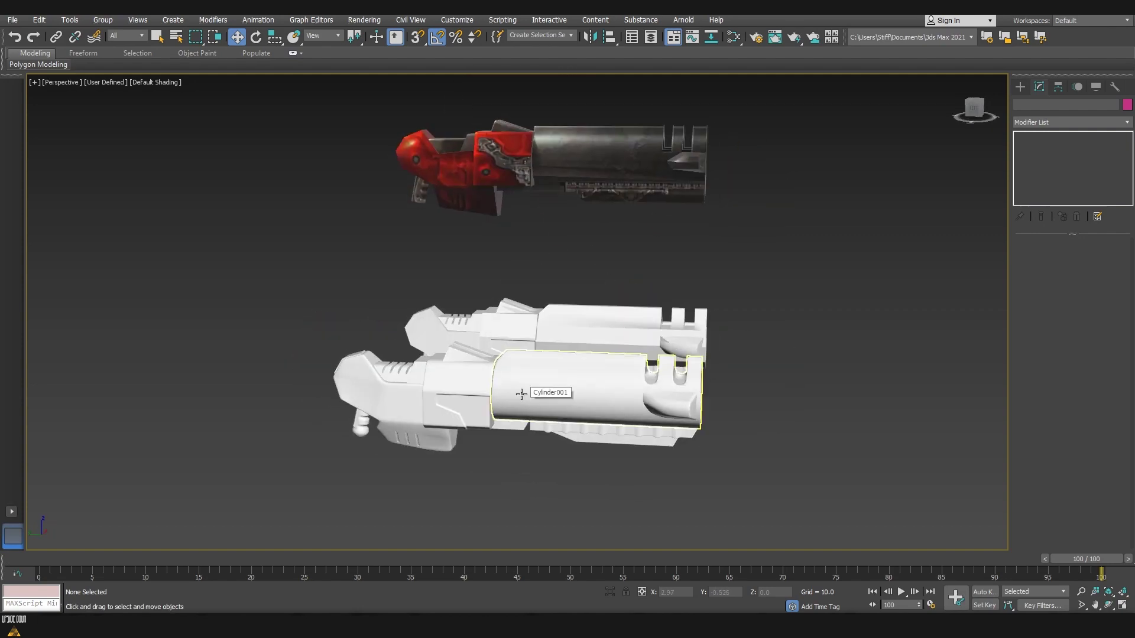
scroll(521, 394, up, 3)
mouse_move(489, 425)
alt+middle_down()
mouse_move(679, 347)
mouse_move(621, 324)
alt+middle_up()
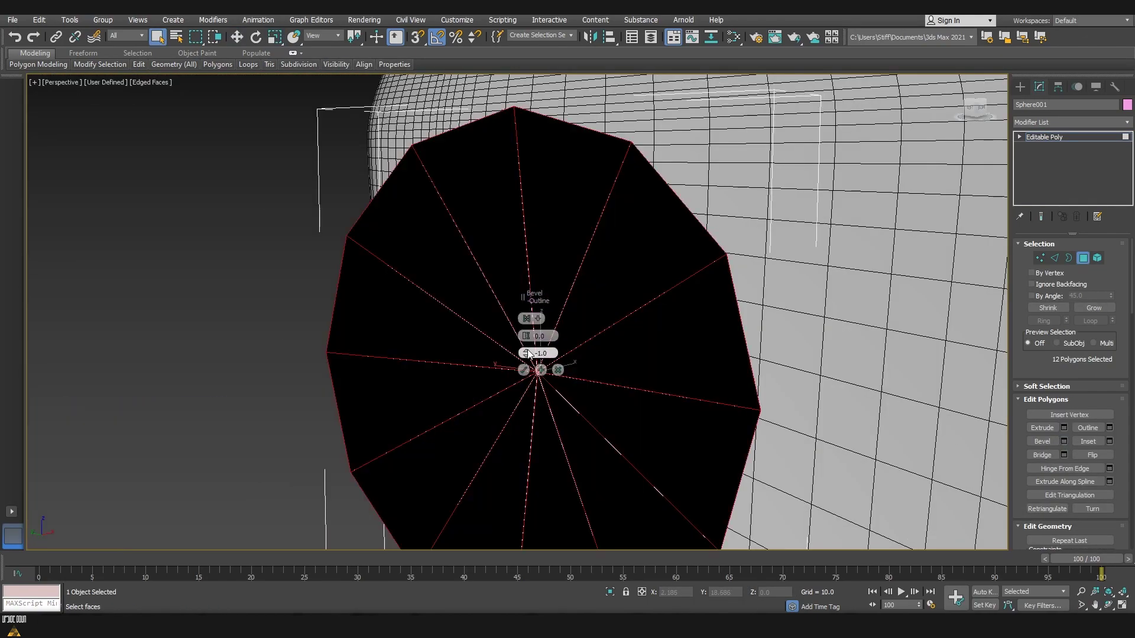
Step: Delete the selected end faces to open a hole and select its border
key(w)
mouse_move(532, 331)
alt+middle_down()
mouse_move(525, 367)
mouse_move(536, 379)
mouse_move(549, 375)
mouse_move(532, 366)
mouse_move(553, 346)
alt+middle_up()
key(Delete)
key(3)
key(3)
scroll(532, 367, down, 3)
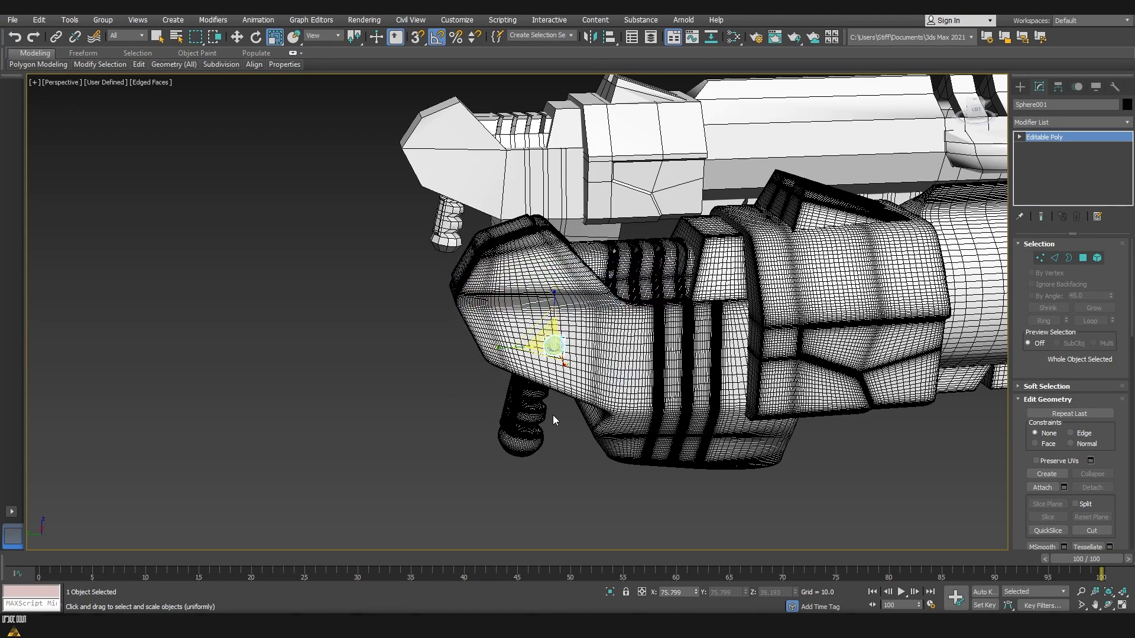
Step: Rotate Sphere001 to orient it on the gun body
key(w)
mouse_move(552, 415)
alt+middle_down()
mouse_move(444, 347)
mouse_move(473, 322)
alt+middle_up()
key(e)
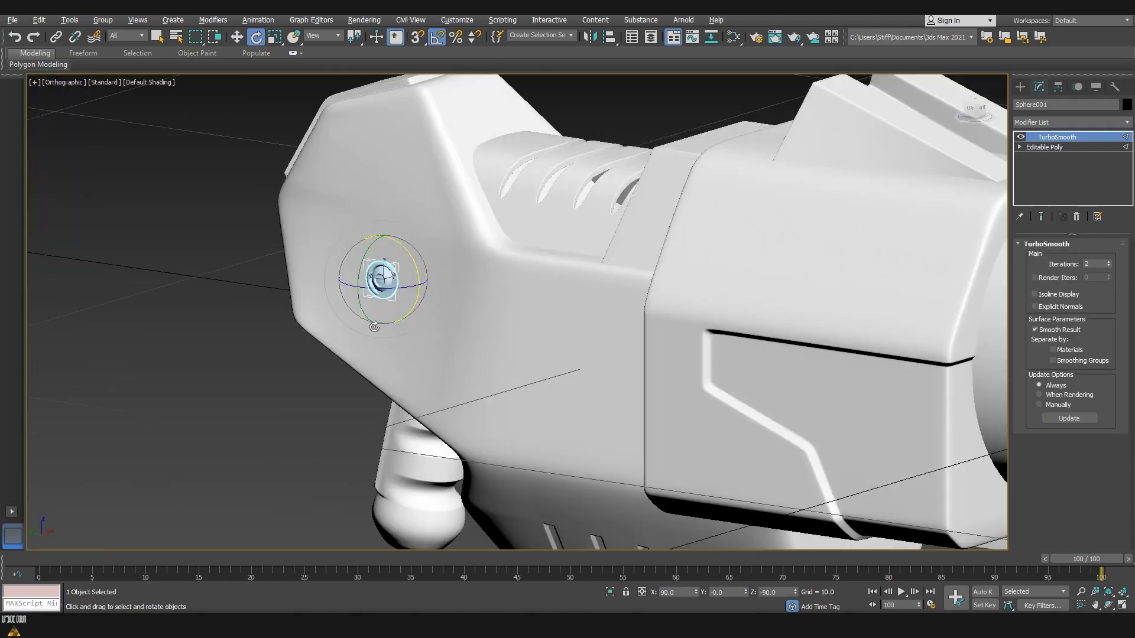
key(w)
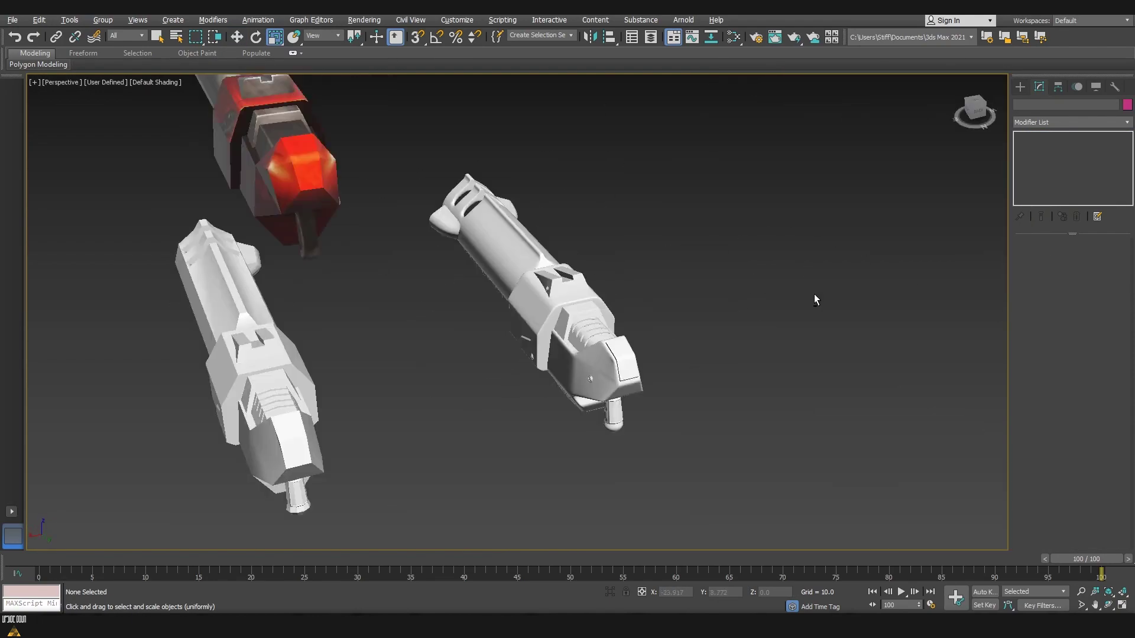
Step: Start creating a new cylinder for the grip piece
click(1047, 183)
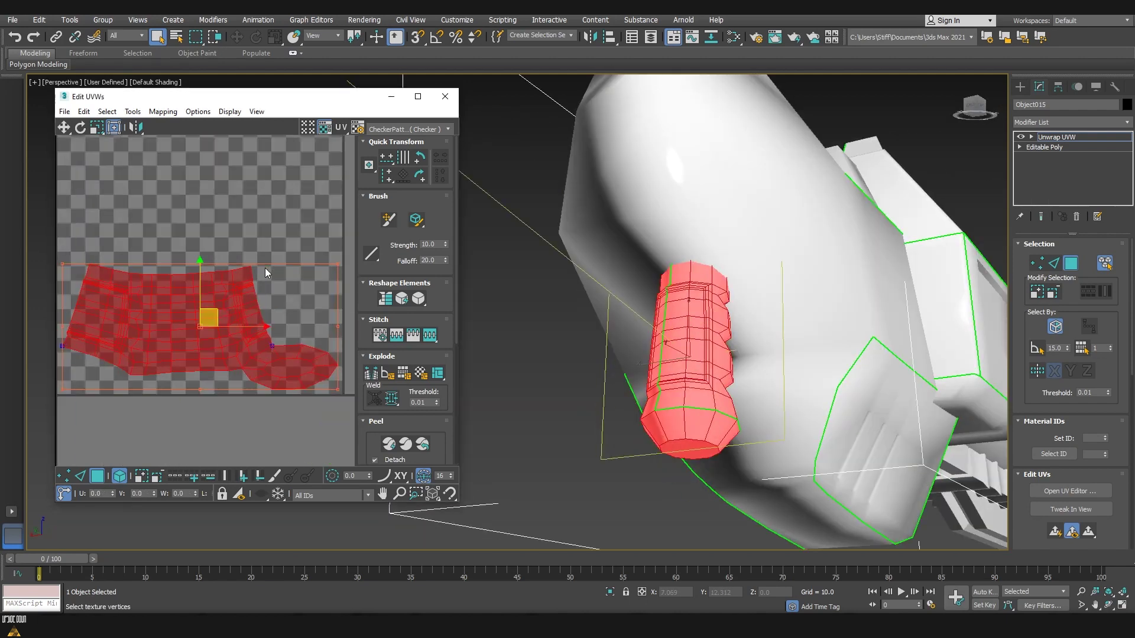
Step: Map all faces with a Planar UVW Map, then replace it with Unwrap UVW and open the UV Editor
scroll(1040, 508, down, 4)
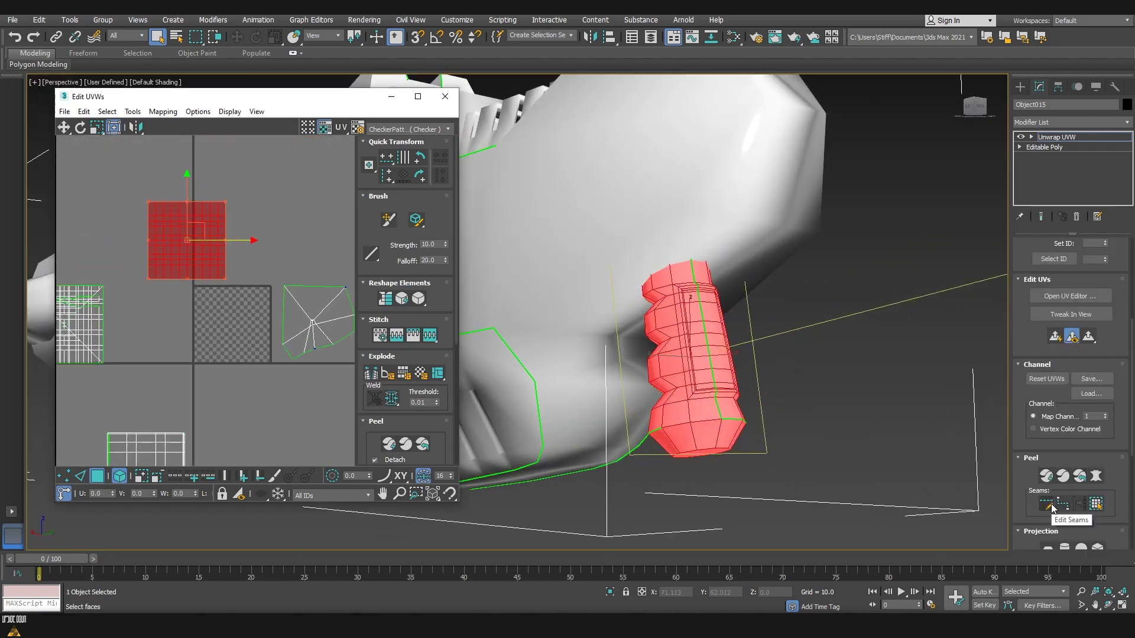
key(F3)
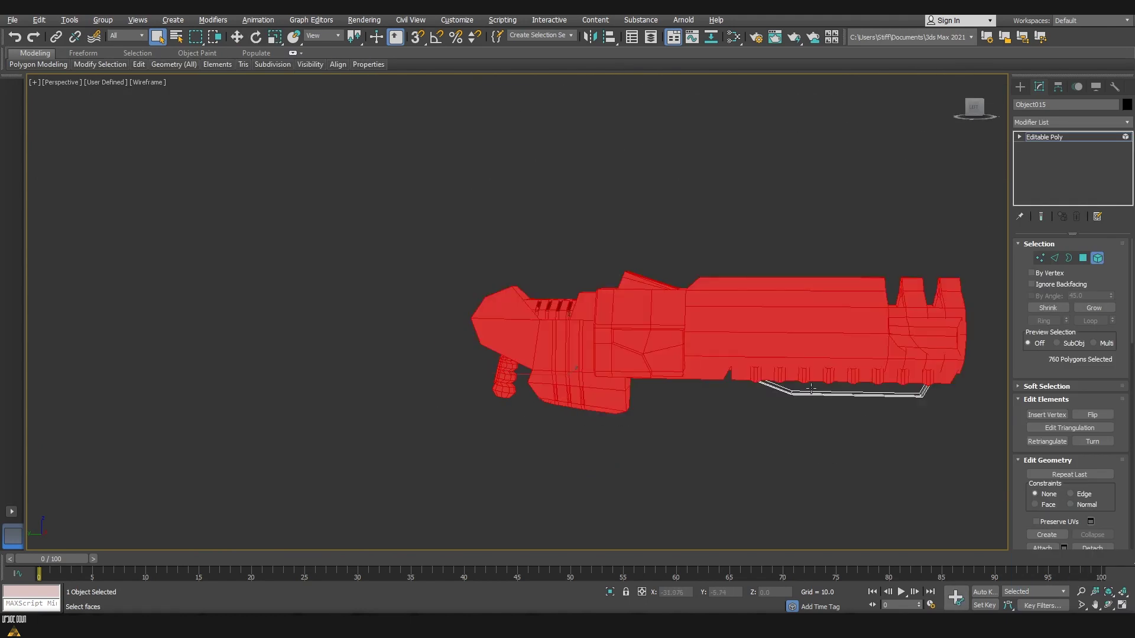
key(F3)
click(1071, 121)
text(uvw)
key(Return)
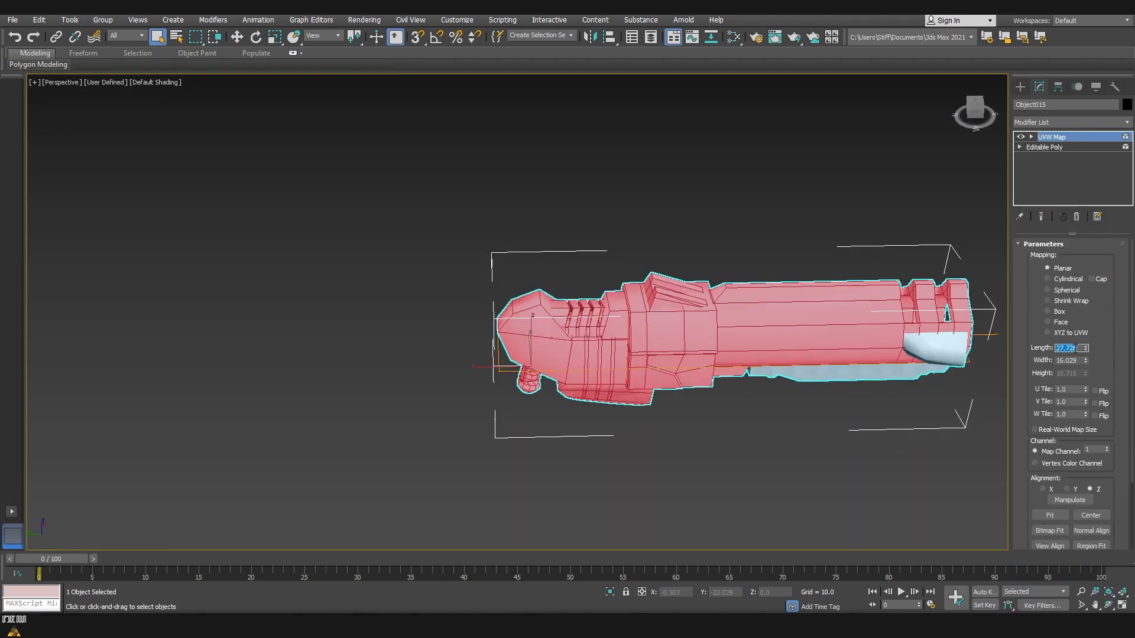
click(1071, 122)
click(1036, 438)
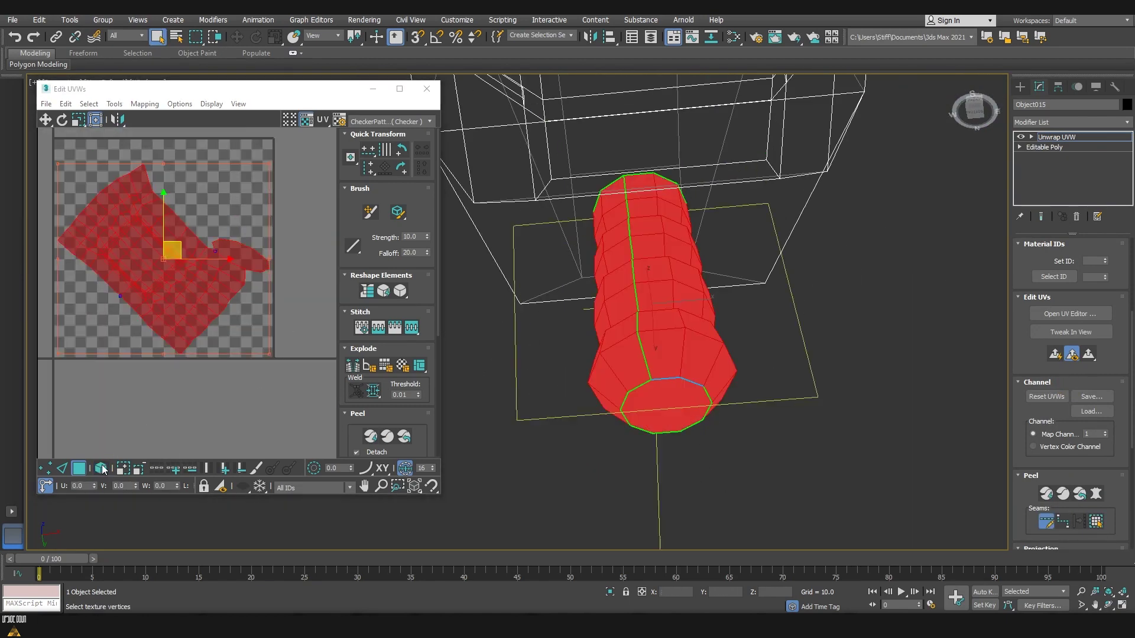
Step: Relax a selected region of the UV layout and select the circular end-cap island
drag(209, 180, 213, 205)
click(173, 210)
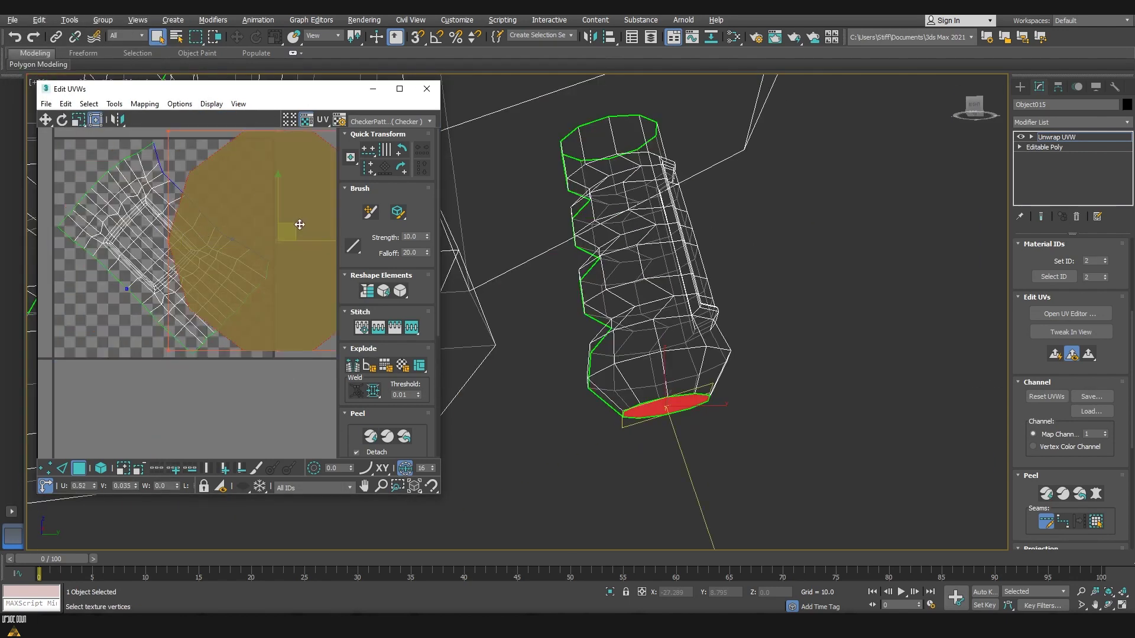
click(140, 302)
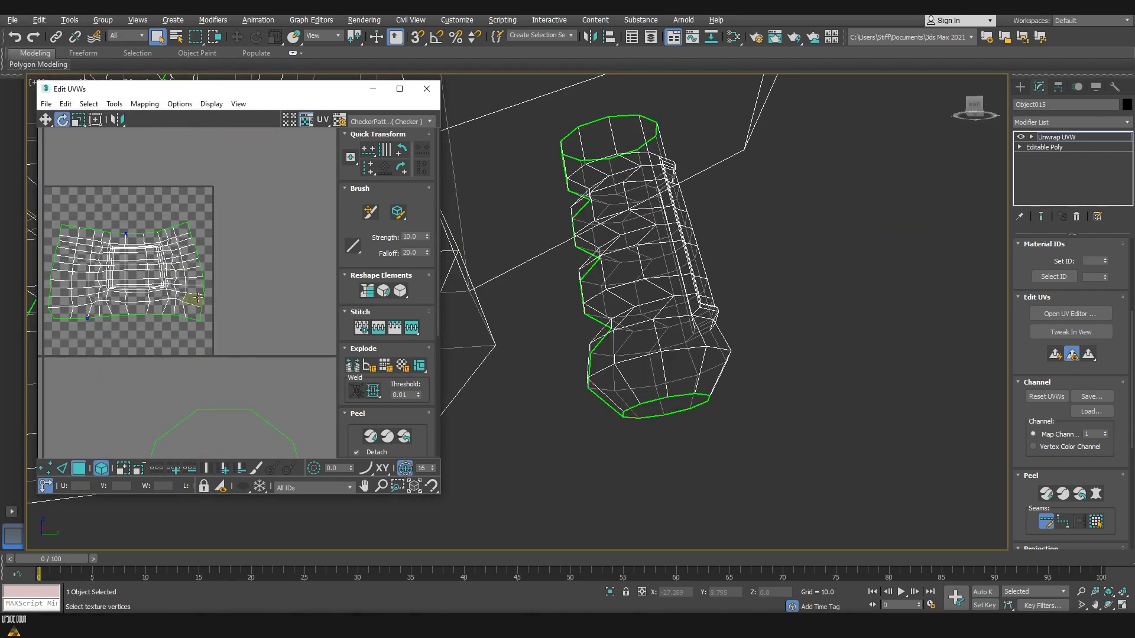
click(179, 192)
click(266, 417)
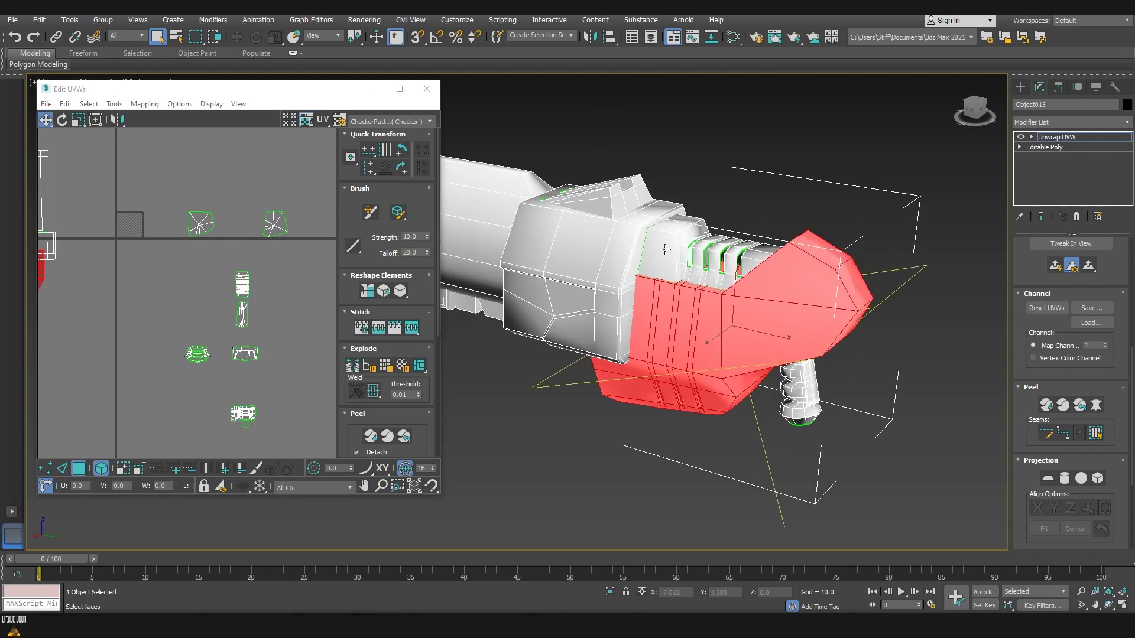
Step: Turn on Point-to-Point Seams and orbit around the gun to trace seams near the selected faces
scroll(627, 269, up, 3)
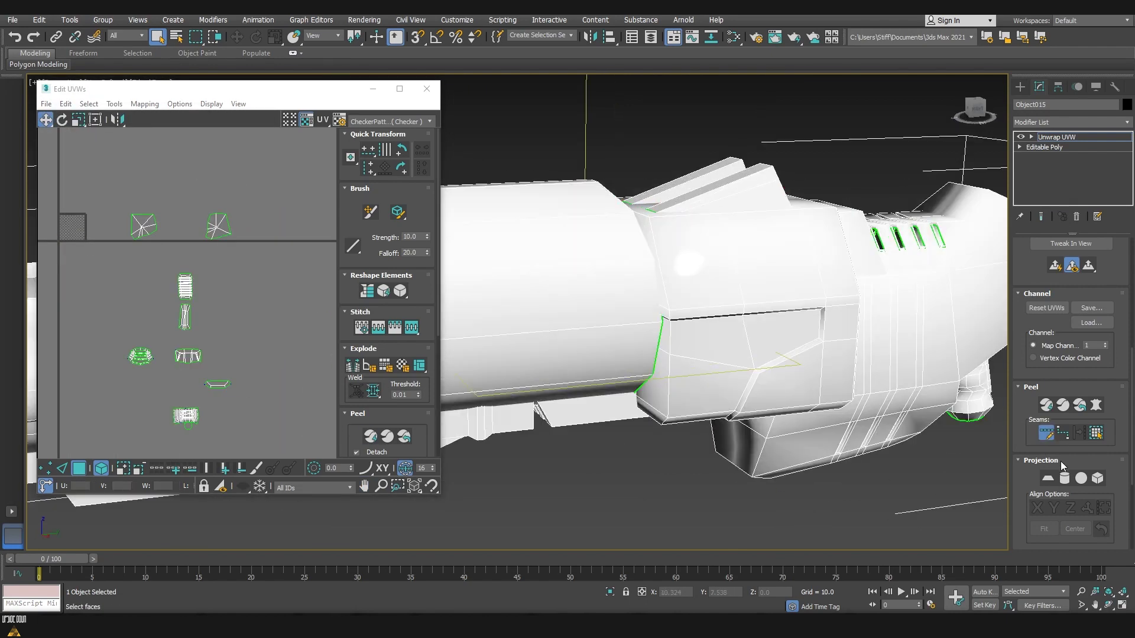
click(1063, 433)
scroll(682, 292, up, 5)
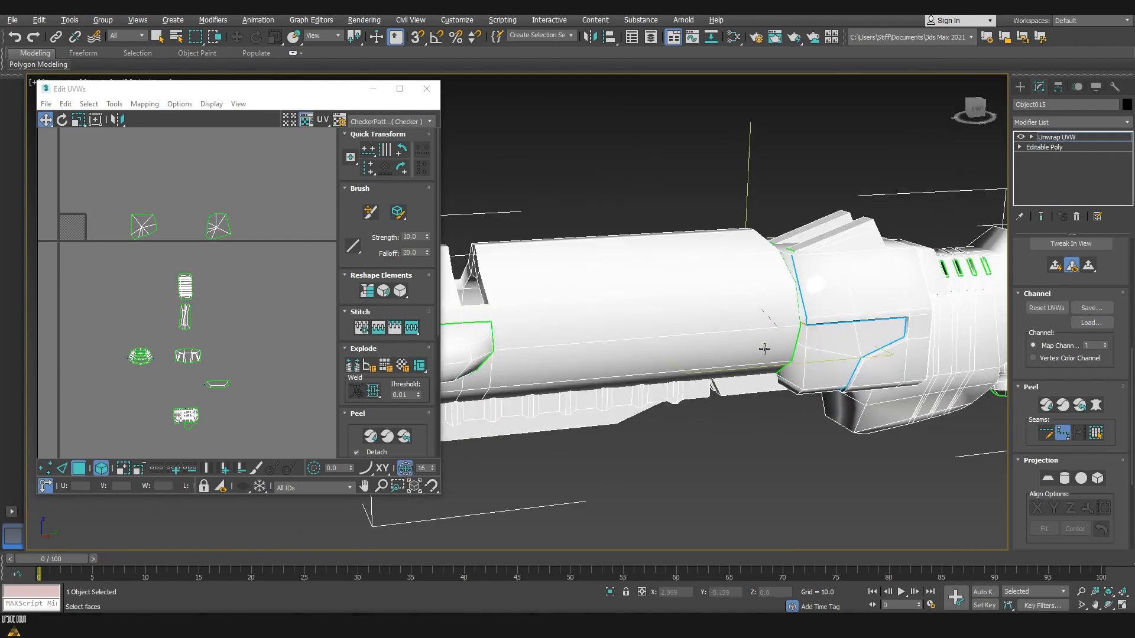
alt+middle_drag(764, 349, 563, 311)
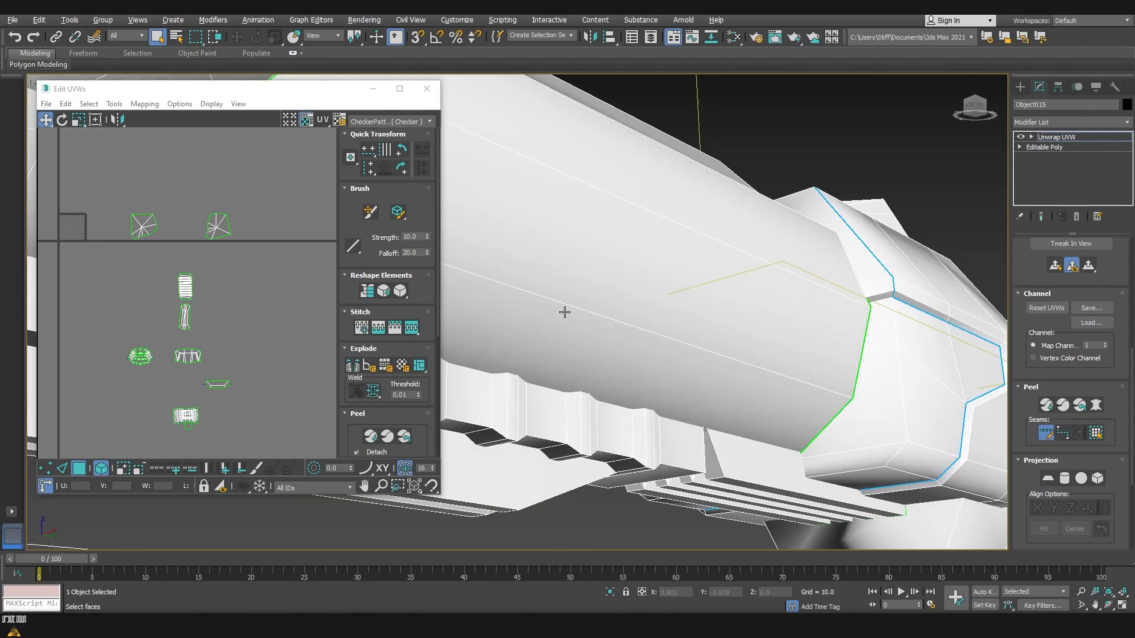
scroll(545, 289, up, 4)
scroll(545, 289, down, 6)
alt+middle_drag(620, 311, 647, 332)
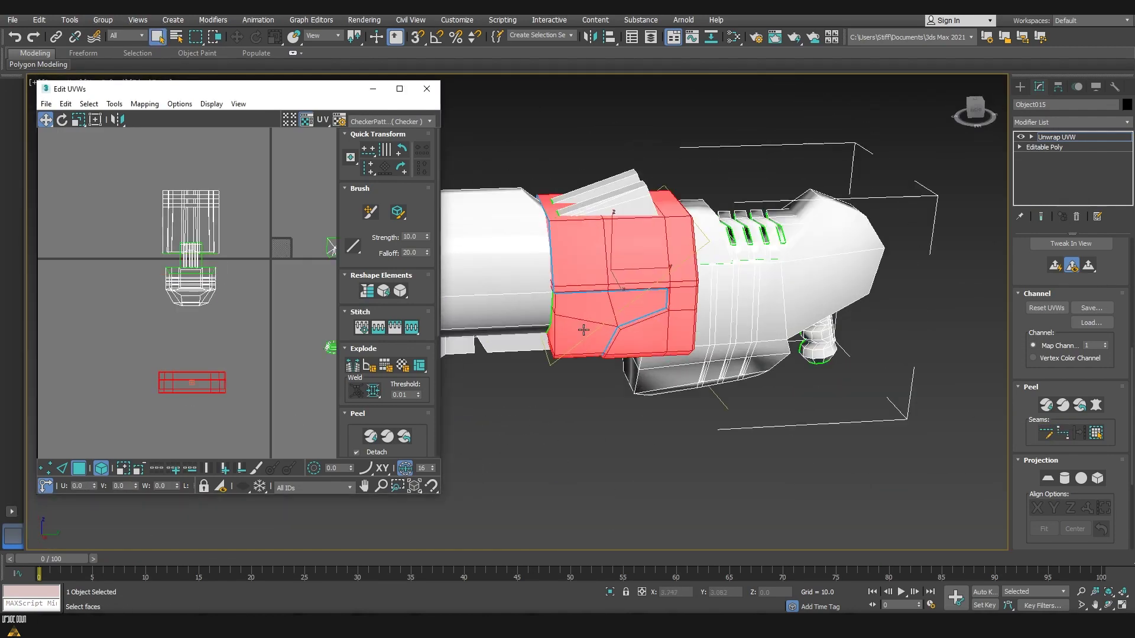
scroll(588, 296, up, 3)
alt+middle_drag(589, 296, 532, 284)
scroll(149, 131, up, 2)
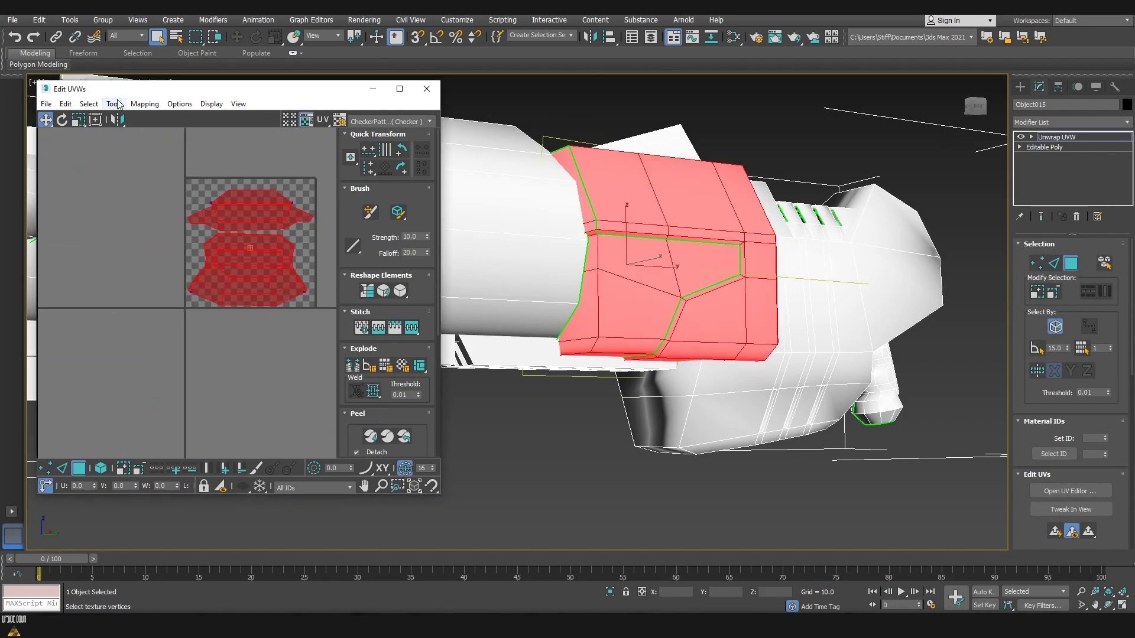
Step: Clear the face selection and inspect the gun's underside in wireframe
click(207, 280)
alt+middle_drag(532, 296, 490, 417)
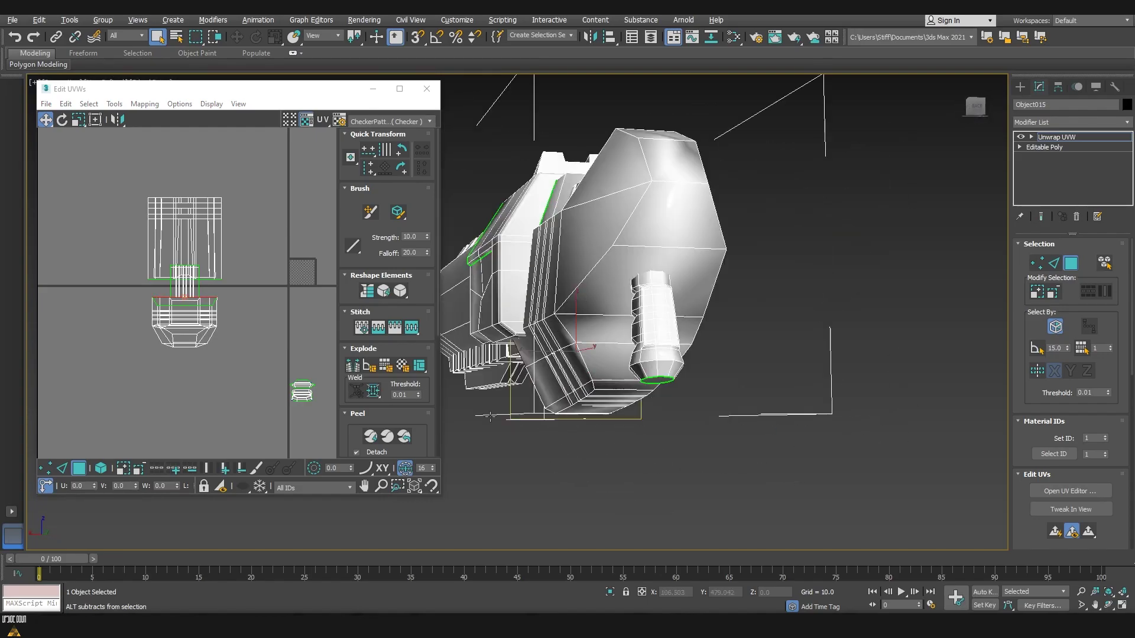
key(ctrl+z)
alt+middle_drag(695, 406, 651, 378)
key(F3)
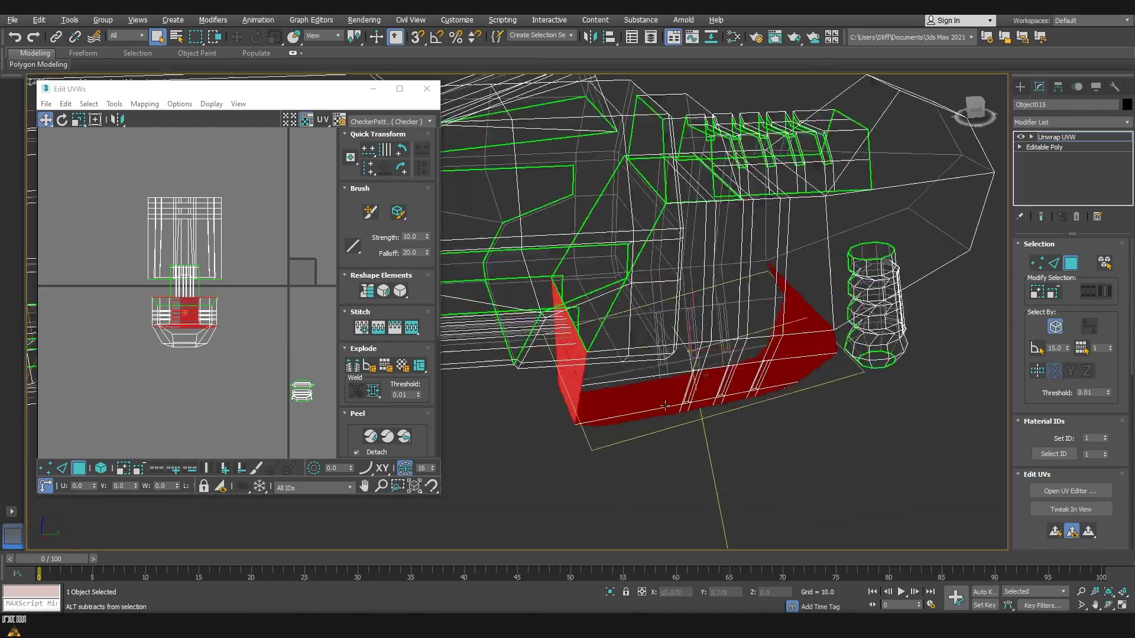
alt+middle_drag(645, 382, 672, 382)
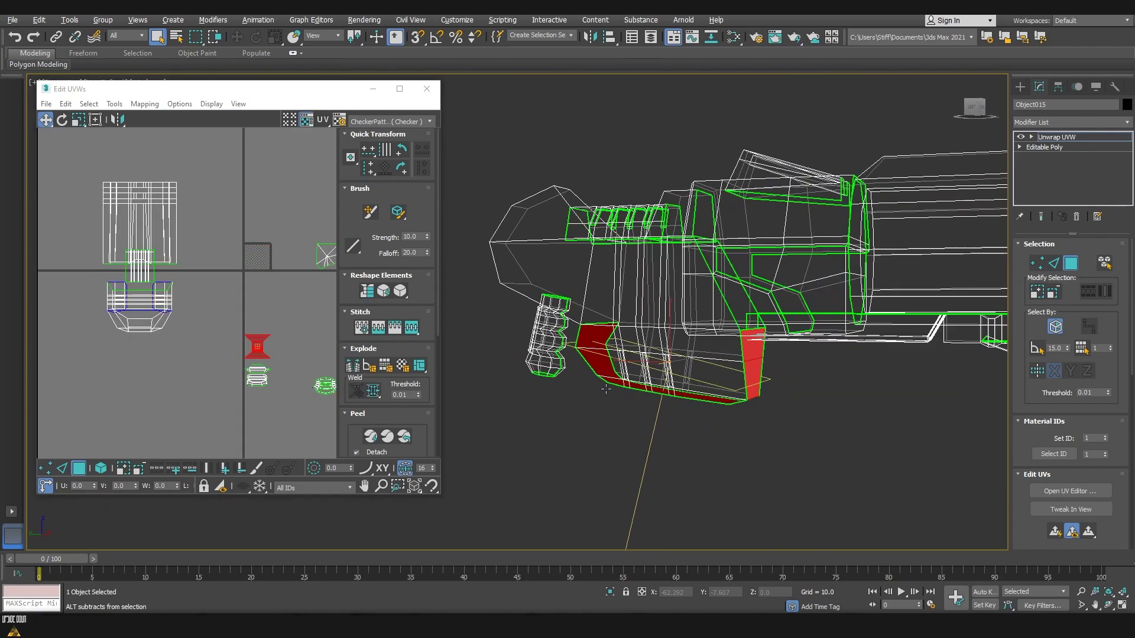
key(F3)
alt+middle_drag(606, 389, 641, 400)
key(F3)
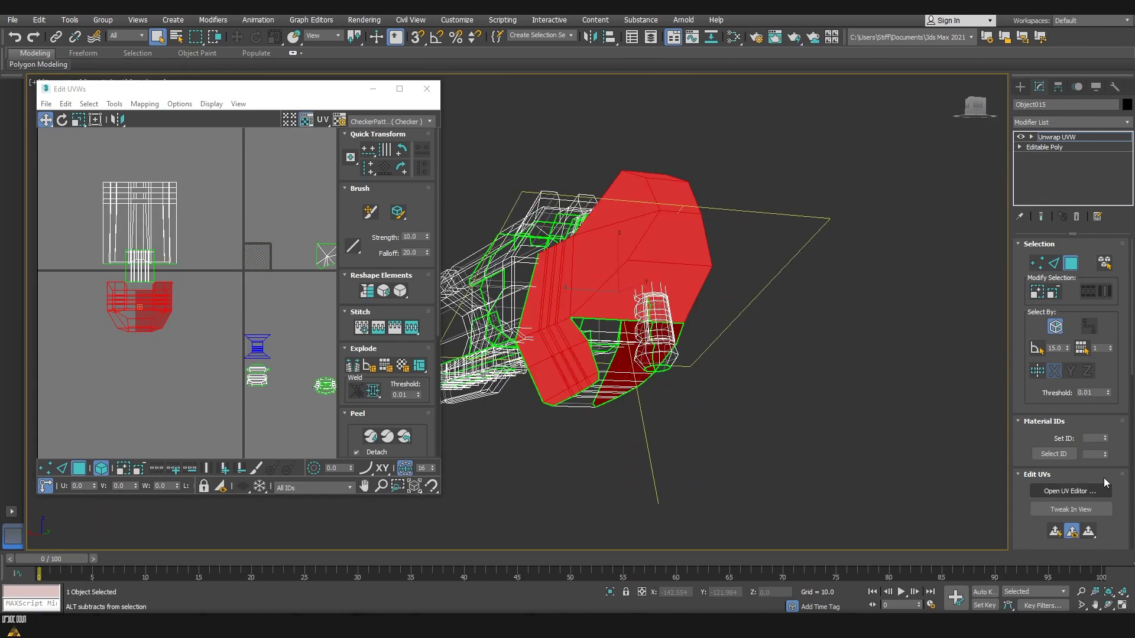
Step: Peel the front housing and tube, and move the tube's UV island in the layout
click(865, 410)
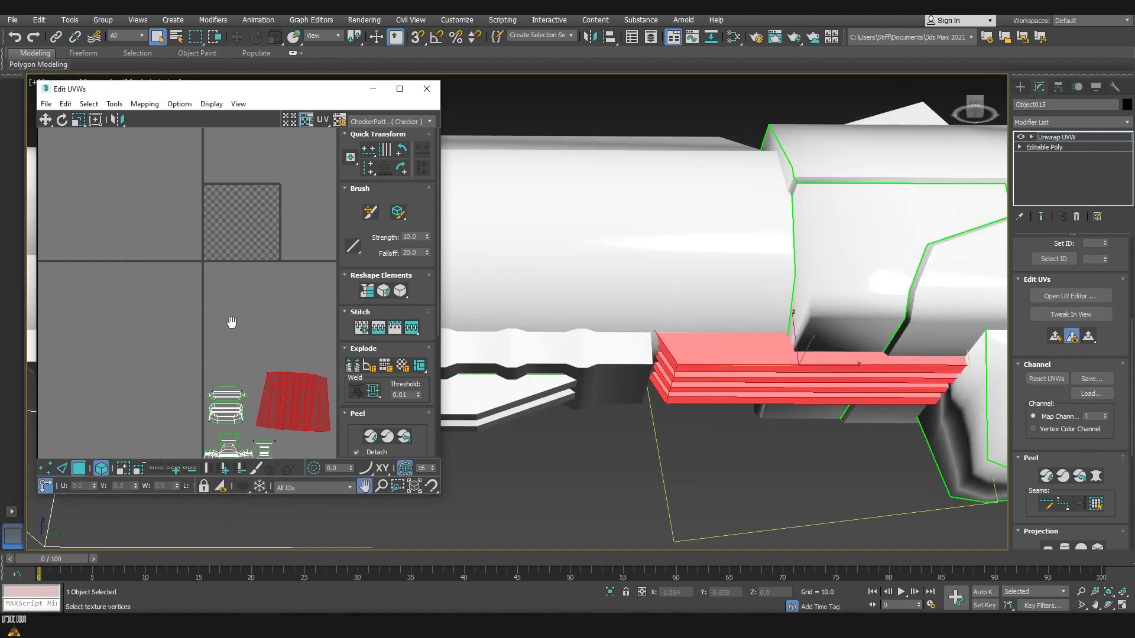
mouse_move(717, 305)
alt+middle_down()
mouse_move(680, 278)
mouse_move(689, 347)
mouse_move(664, 380)
mouse_move(708, 389)
mouse_move(692, 296)
alt+middle_up()
drag(211, 244, 282, 417)
click(827, 354)
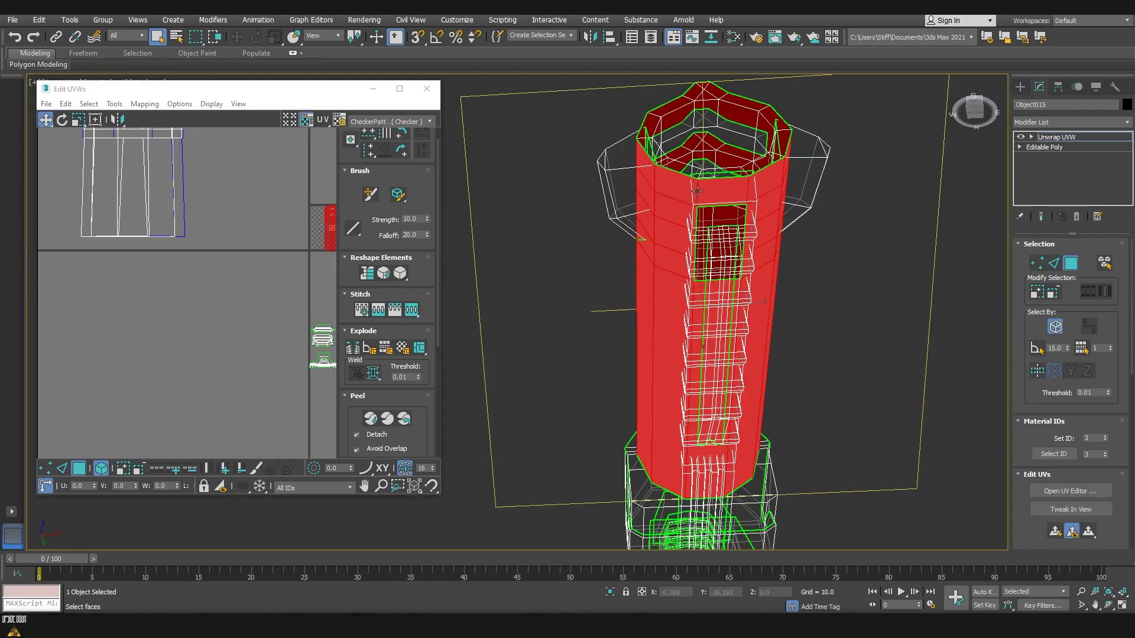
scroll(831, 345, up, 3)
scroll(831, 345, up, 4)
mouse_move(832, 344)
alt+middle_down()
mouse_move(772, 207)
mouse_move(776, 380)
alt+middle_up()
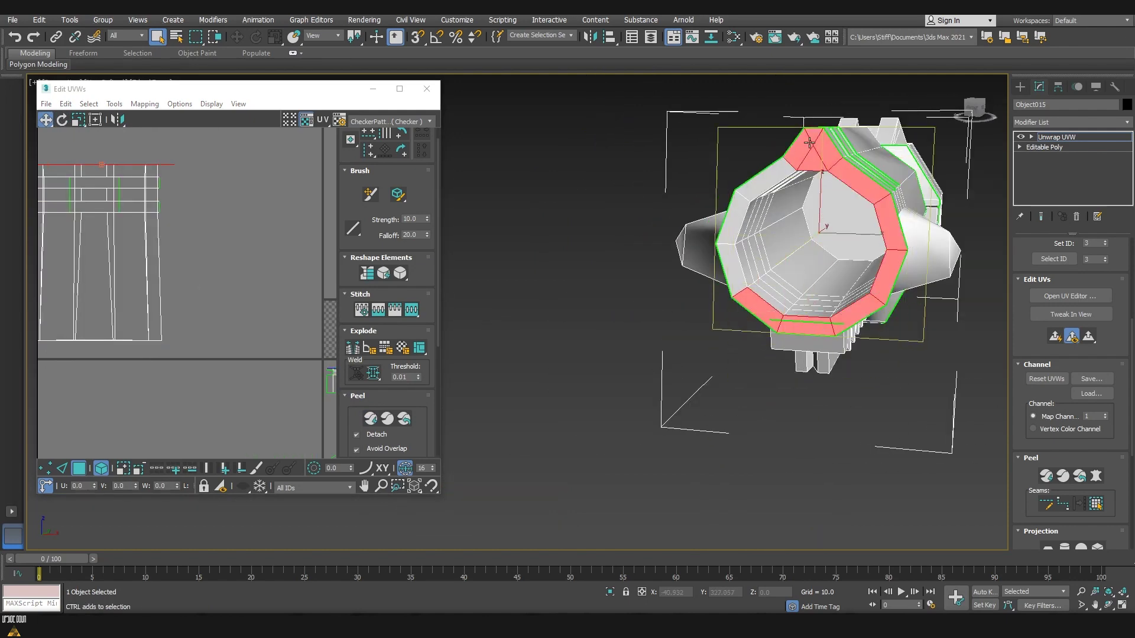
Step: Set up Tools > Relax for the muzzle ring faces and choose the relax method
click(114, 103)
click(134, 302)
click(131, 142)
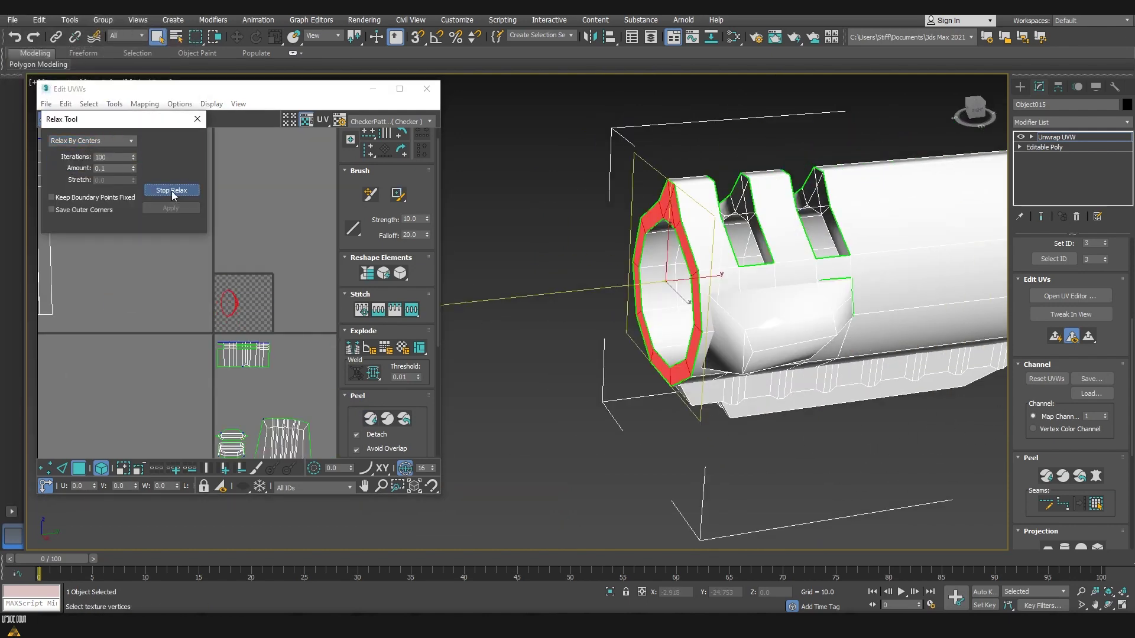
Step: Close the relax settings and apply Flatten Mapping to the notch's side faces
click(197, 119)
click(684, 299)
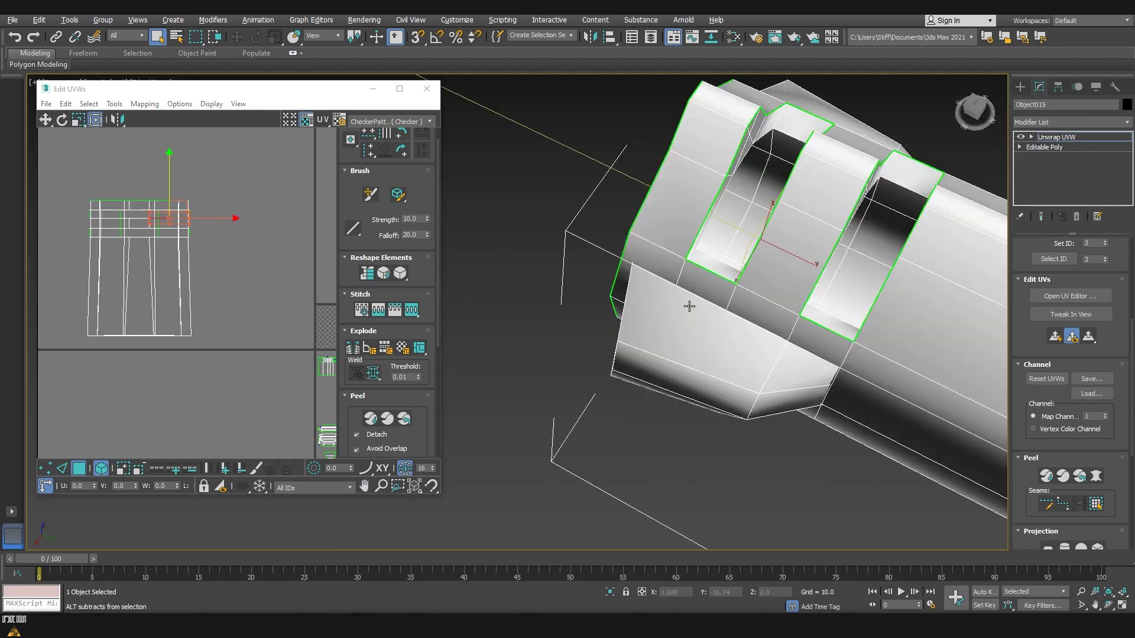
alt+middle_drag(684, 300, 788, 235)
scroll(827, 130, up, 3)
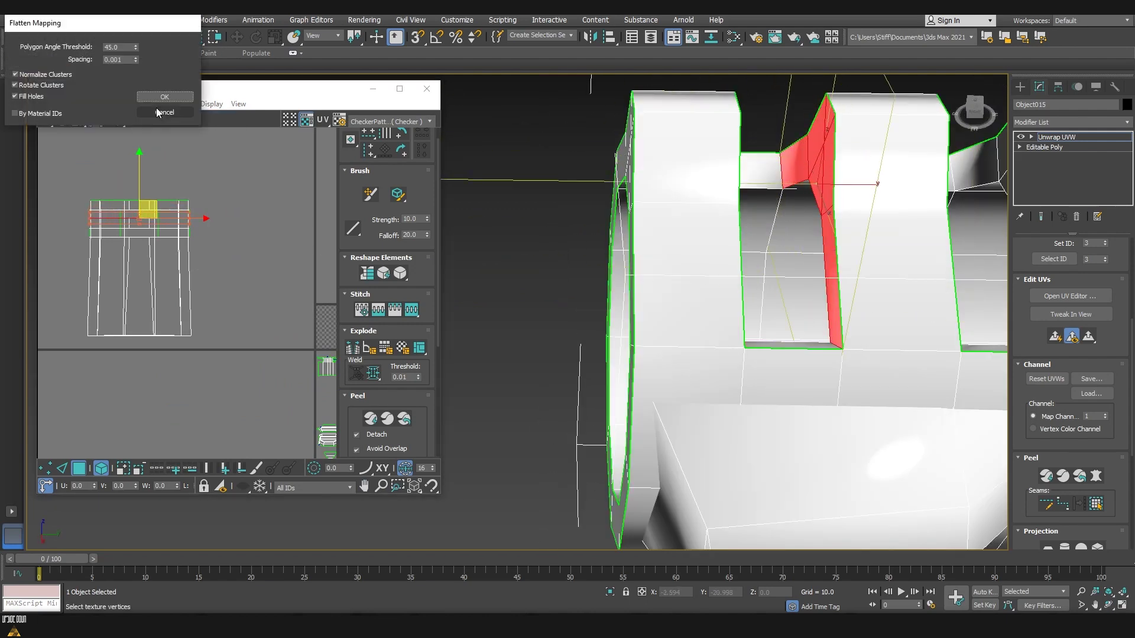
click(157, 113)
Step: Flatten the remaining notch faces' UVs and switch to UV vertex editing
alt+middle_drag(768, 296, 816, 255)
click(145, 104)
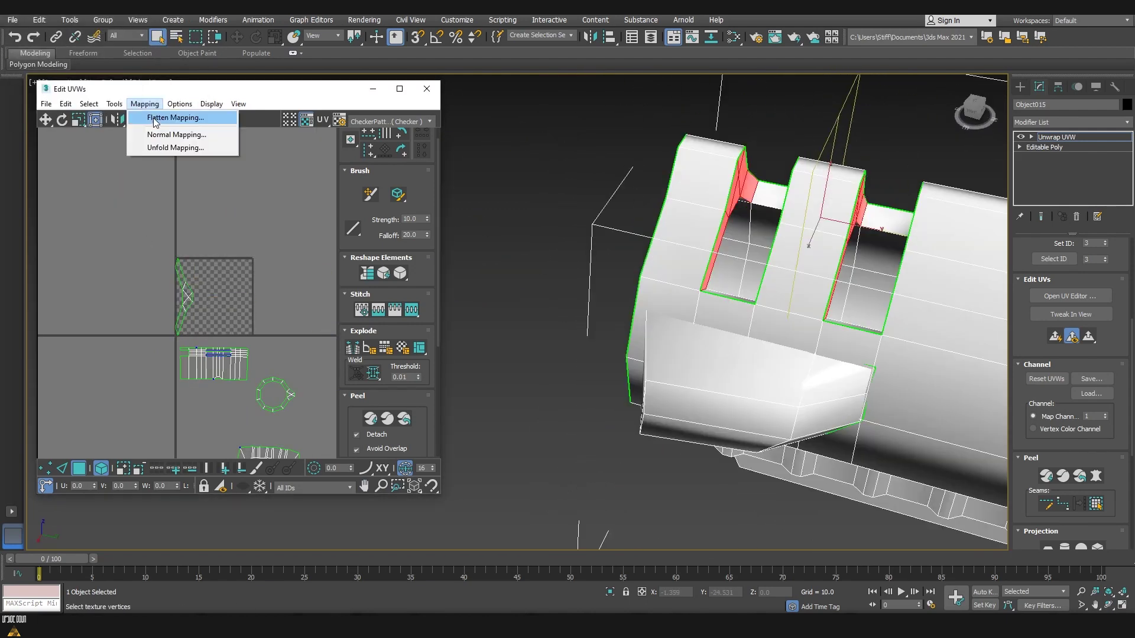
alt+middle_drag(679, 325, 650, 295)
key(1)
scroll(165, 353, up, 3)
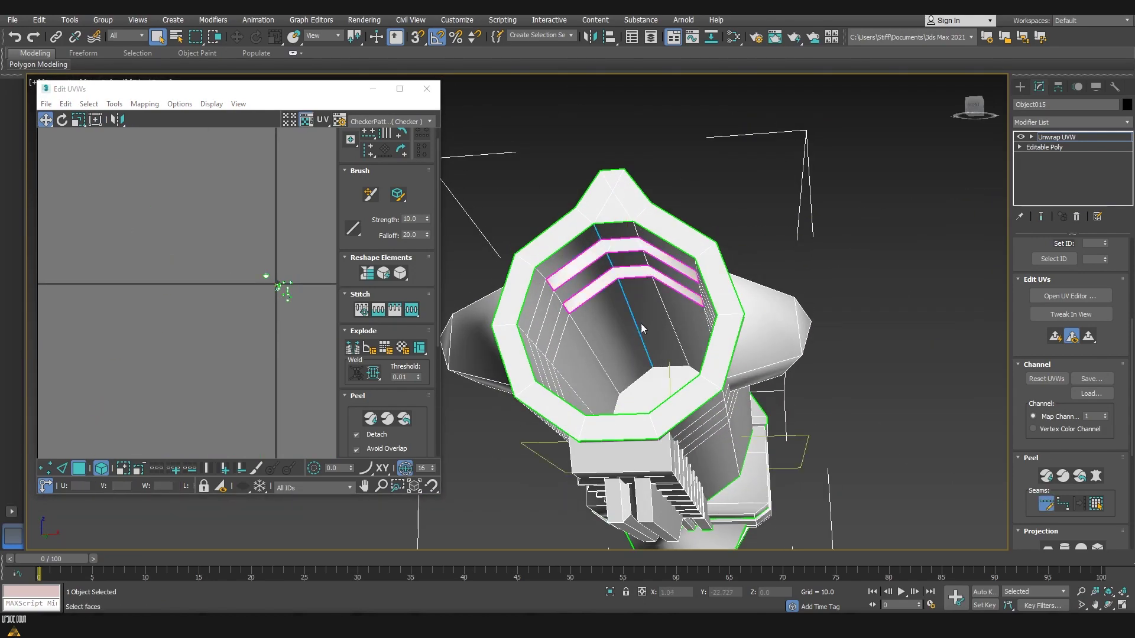
scroll(609, 357, up, 3)
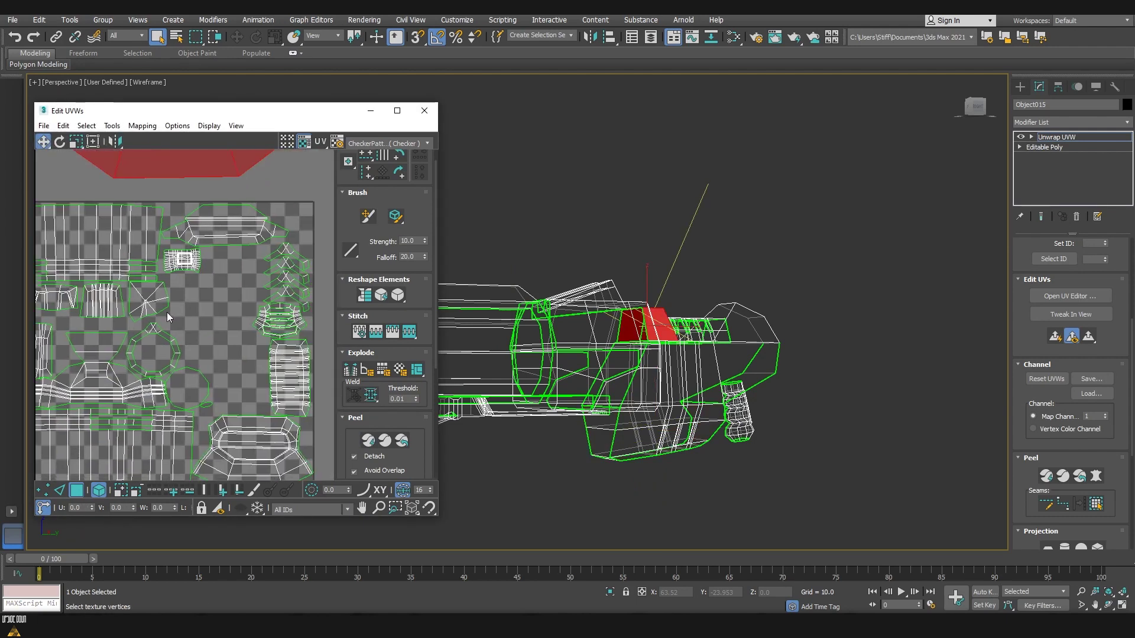
Step: Rotate and move the red UV island into place and select the grip's island
drag(167, 328, 235, 380)
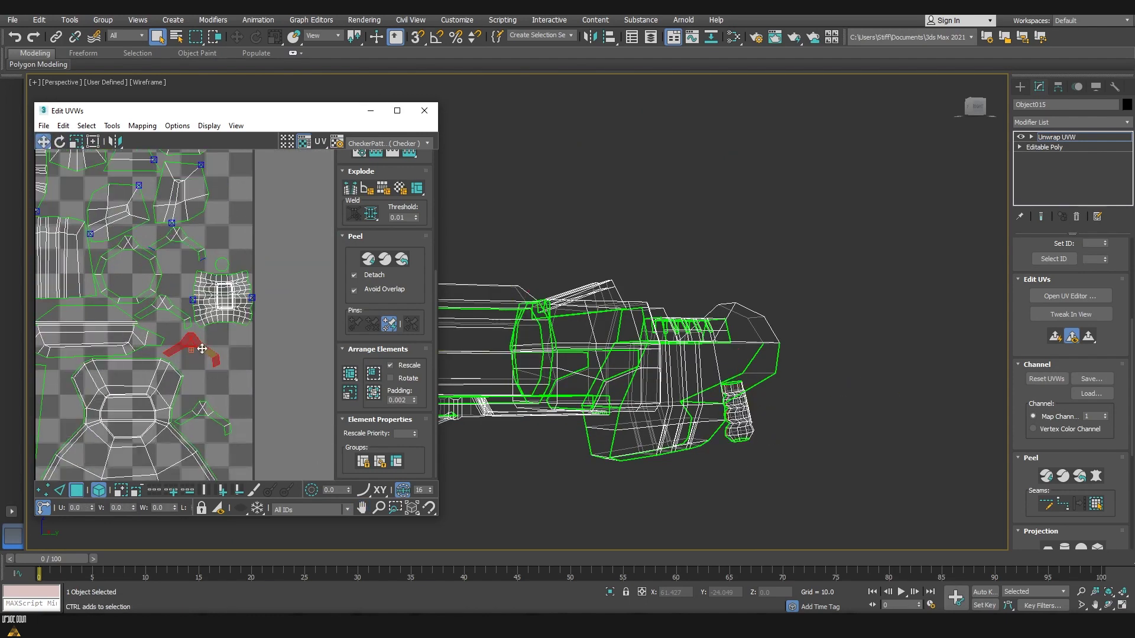
drag(202, 349, 222, 381)
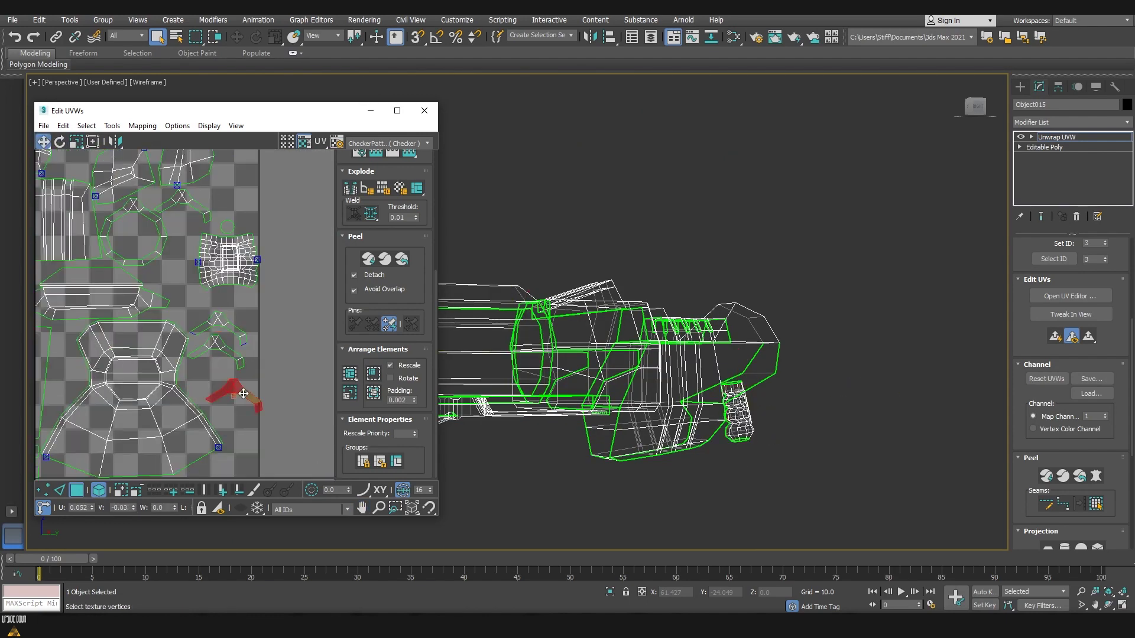
click(239, 320)
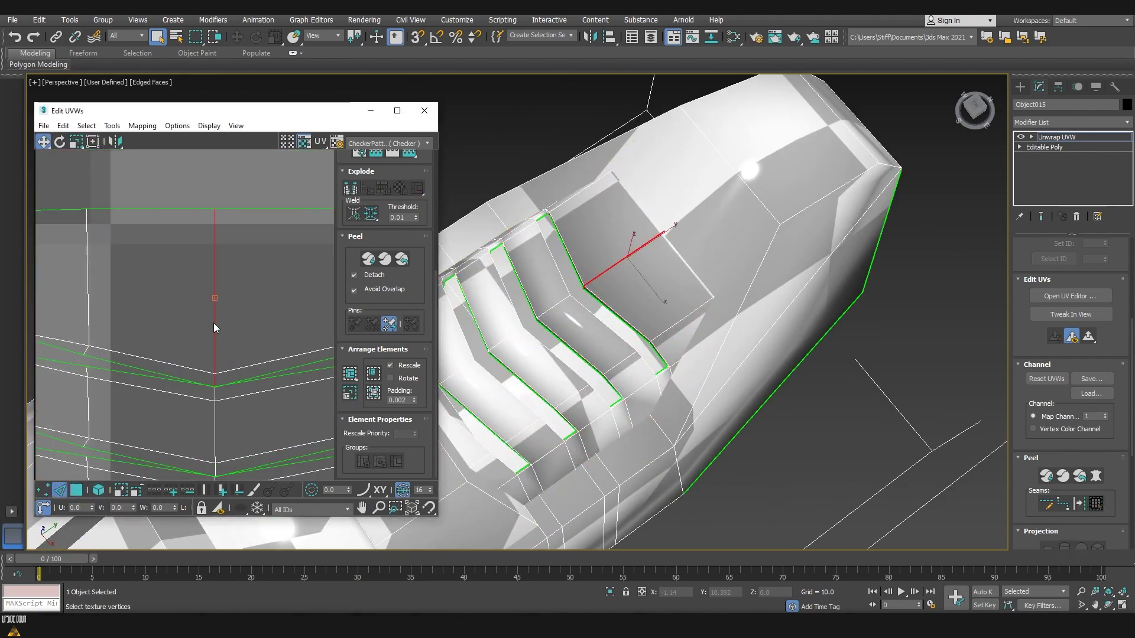
Step: Snap the upper chevron vertex onto the lower one and select the unwrapped gun part
middle_drag(214, 329, 218, 284)
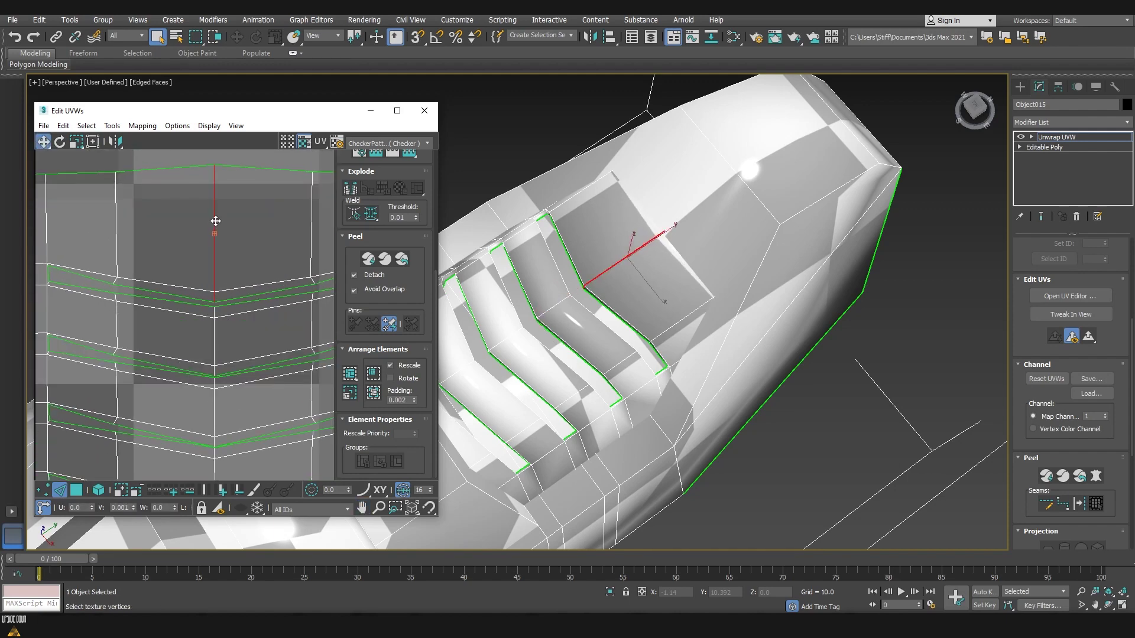
scroll(214, 299, up, 2)
drag(213, 302, 213, 317)
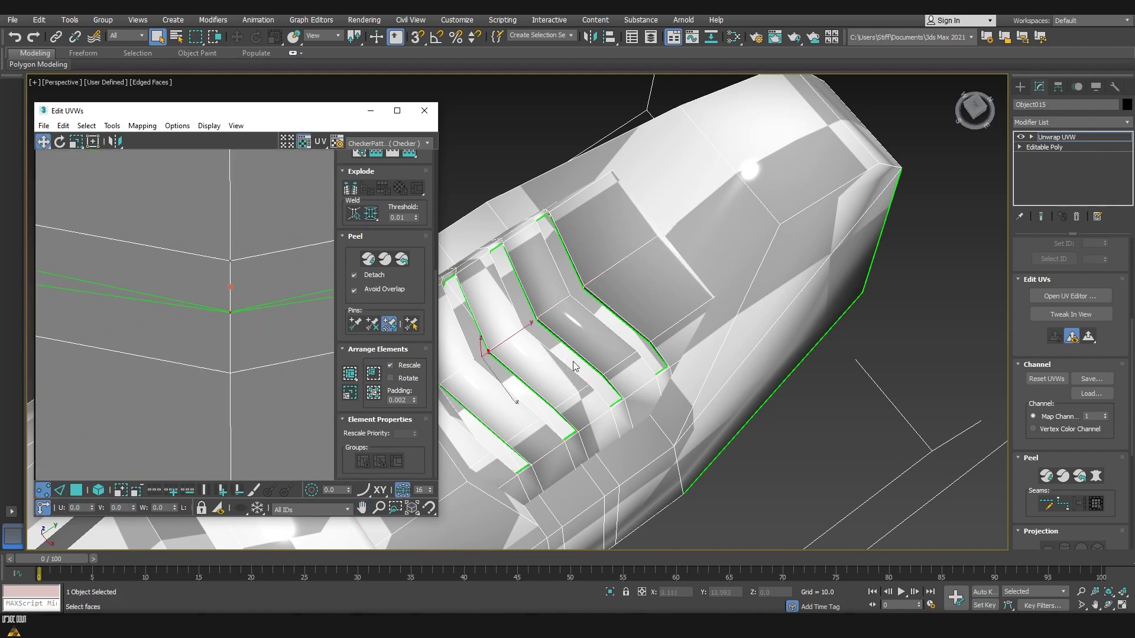
scroll(245, 273, down, 3)
scroll(245, 296, down, 2)
scroll(245, 296, down, 2)
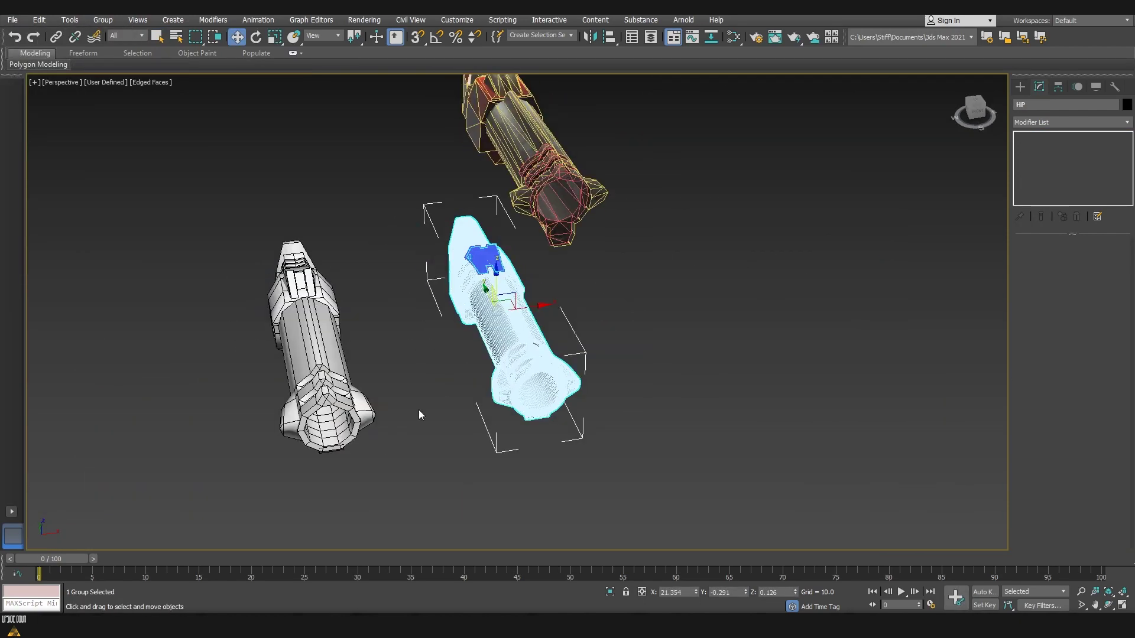
click(405, 310)
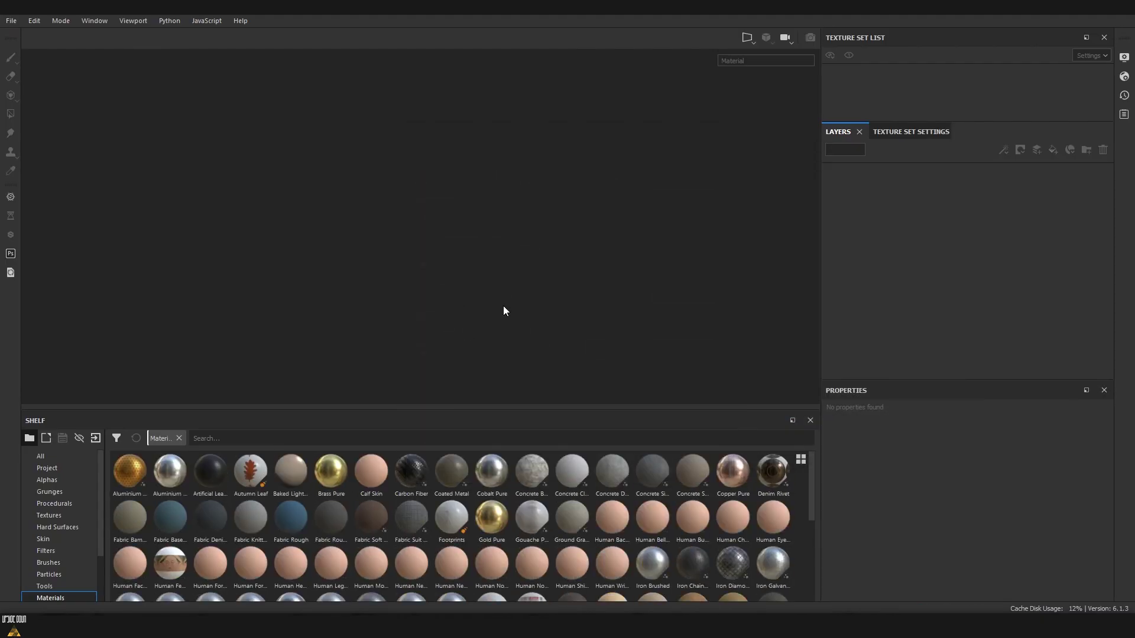
Step: Open the Bake Mesh Maps dialog from Texture Set Settings
click(1076, 340)
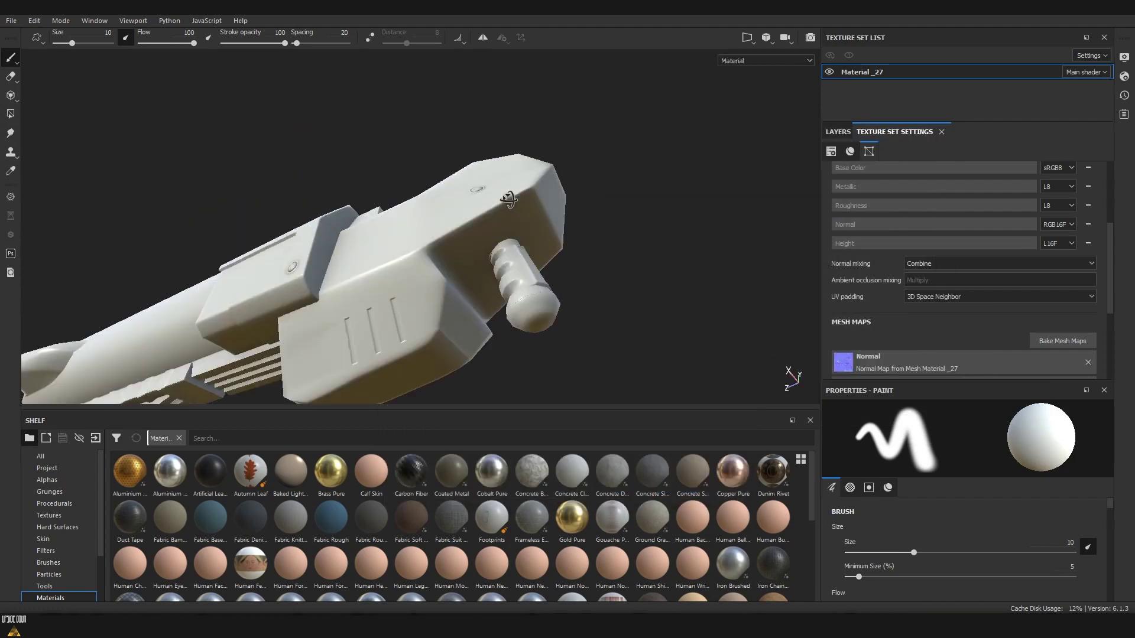
Step: Add the Steel Painted Chipped Dirty smart material to the layer stack, undoing the duplicate layer
mouse_move(162, 284)
alt+mouse_down()
mouse_move(185, 319)
mouse_move(213, 316)
alt+mouse_up()
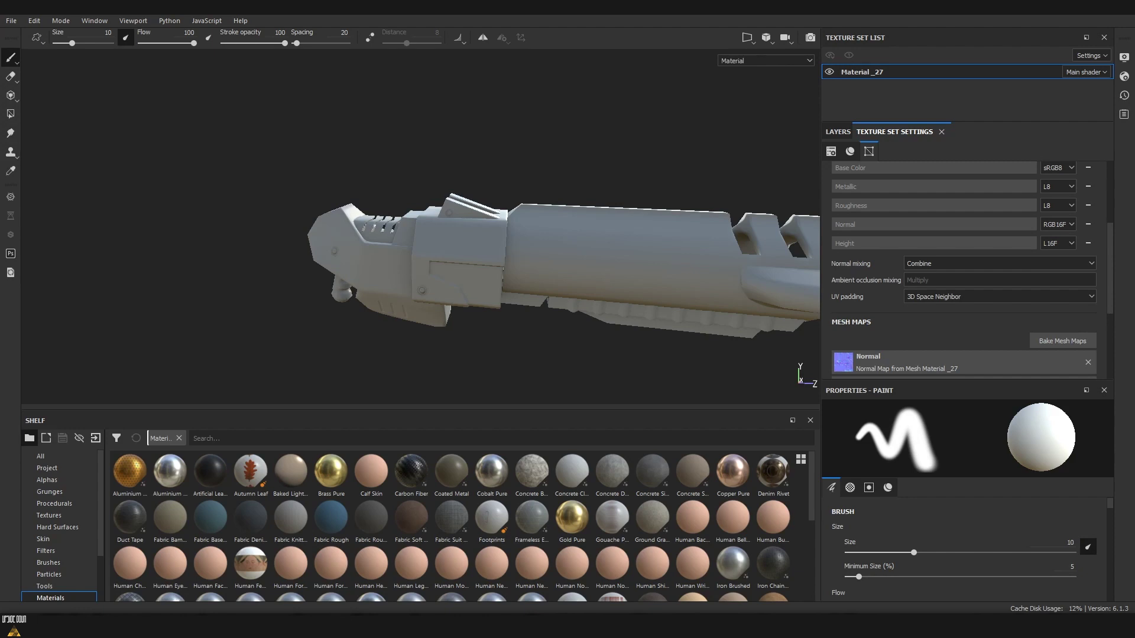
scroll(75, 568, down, 2)
click(75, 563)
scroll(178, 544, down, 5)
mouse_move(168, 530)
mouse_move(169, 542)
mouse_down()
mouse_move(414, 236)
mouse_move(830, 206)
mouse_up()
key(ctrl+z)
Step: Give the smart material folder a black mask and polygon-fill the front block red
click(842, 176)
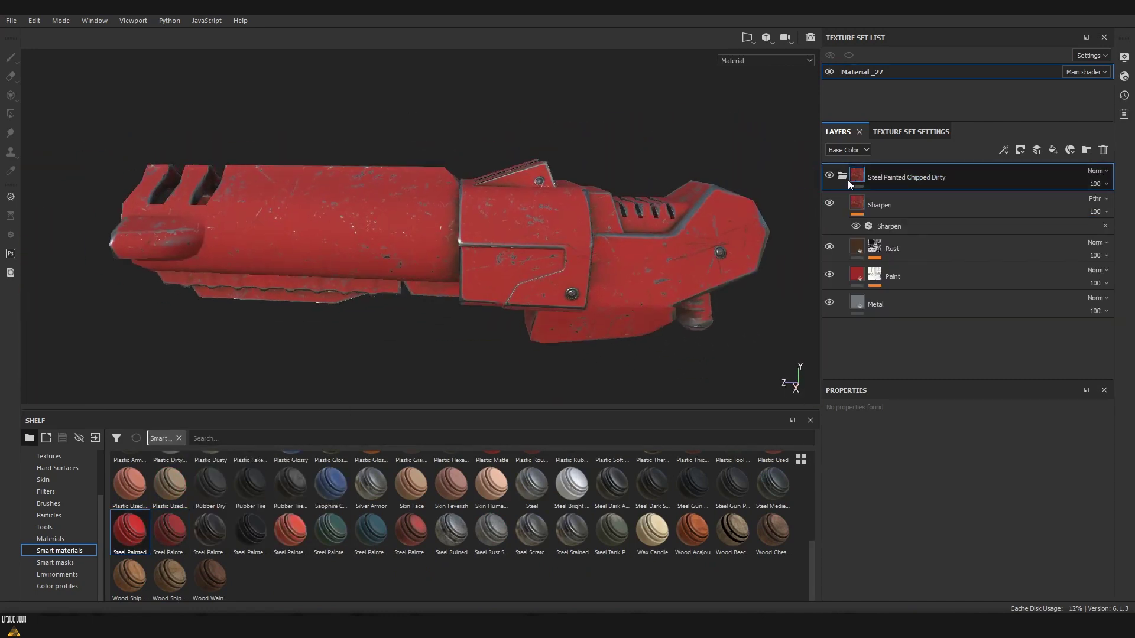
right_click(854, 179)
click(913, 255)
key(4)
scroll(356, 242, up, 5)
alt+drag(356, 242, 437, 253)
click(437, 253)
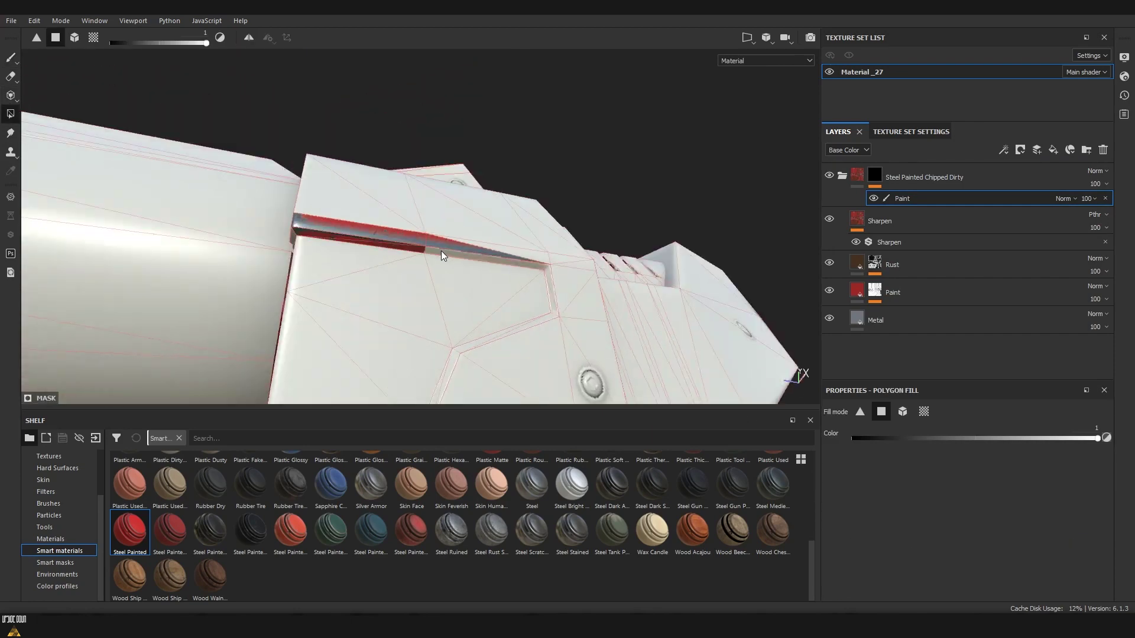
Step: Check the red paint from several angles and in the 3D/UV split view, then press Delete
mouse_move(555, 309)
alt+mouse_down()
mouse_move(558, 319)
mouse_move(462, 261)
mouse_move(456, 176)
mouse_move(368, 205)
mouse_move(462, 292)
mouse_move(423, 247)
alt+mouse_up()
scroll(439, 205, up, 5)
scroll(439, 205, down, 5)
mouse_move(704, 140)
alt+mouse_down()
mouse_move(474, 268)
mouse_move(448, 217)
mouse_move(548, 222)
alt+mouse_up()
key(F1)
scroll(599, 206, up, 3)
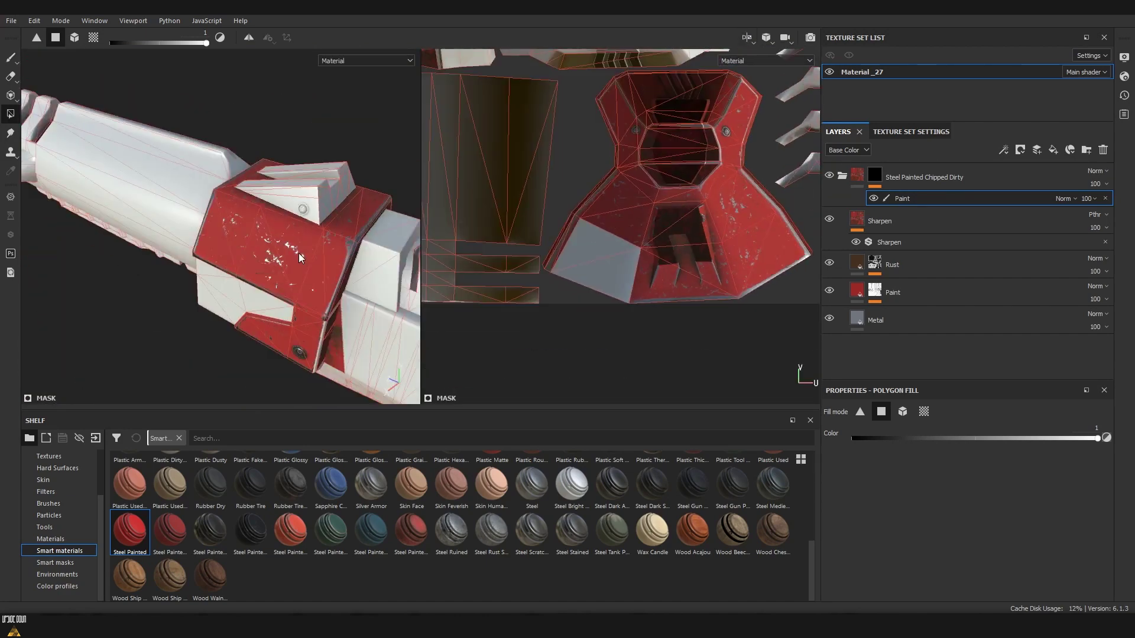
key(F2)
scroll(363, 278, up, 3)
mouse_move(387, 264)
alt+mouse_down()
mouse_move(473, 220)
mouse_move(488, 265)
mouse_move(515, 251)
mouse_move(633, 240)
mouse_move(288, 285)
mouse_move(410, 228)
mouse_move(381, 271)
mouse_move(612, 249)
mouse_move(428, 211)
mouse_move(417, 226)
mouse_move(608, 197)
mouse_move(463, 207)
mouse_move(458, 249)
alt+mouse_up()
key(Delete)
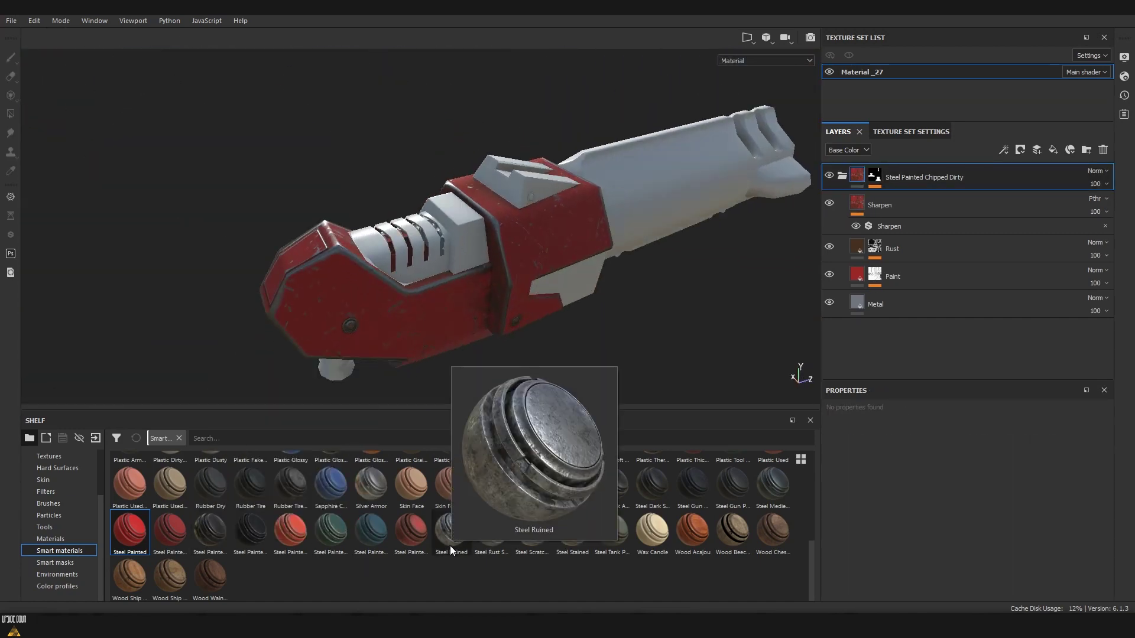
Step: Add the Steel Rust Surface smart material on top with a mask and a mask effect
mouse_move(487, 546)
mouse_down()
mouse_move(689, 229)
mouse_move(768, 225)
mouse_up()
right_click(879, 178)
click(922, 189)
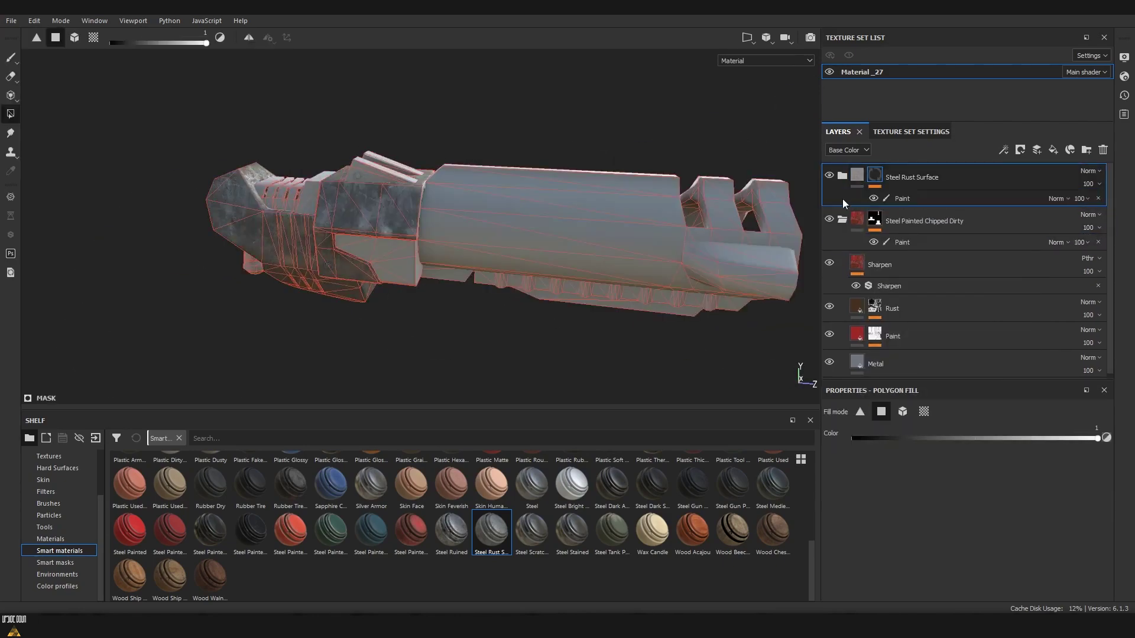
right_click(875, 177)
click(1060, 502)
Step: Switch to Polygon Fill and orbit in on the barrel end
mouse_move(532, 237)
alt+mouse_down()
mouse_move(412, 216)
mouse_move(379, 224)
alt+mouse_up()
key(4)
mouse_move(378, 225)
alt+right_down()
mouse_move(366, 260)
mouse_move(354, 248)
alt+right_up()
alt+middle_drag(355, 249, 353, 270)
alt+drag(354, 271, 703, 223)
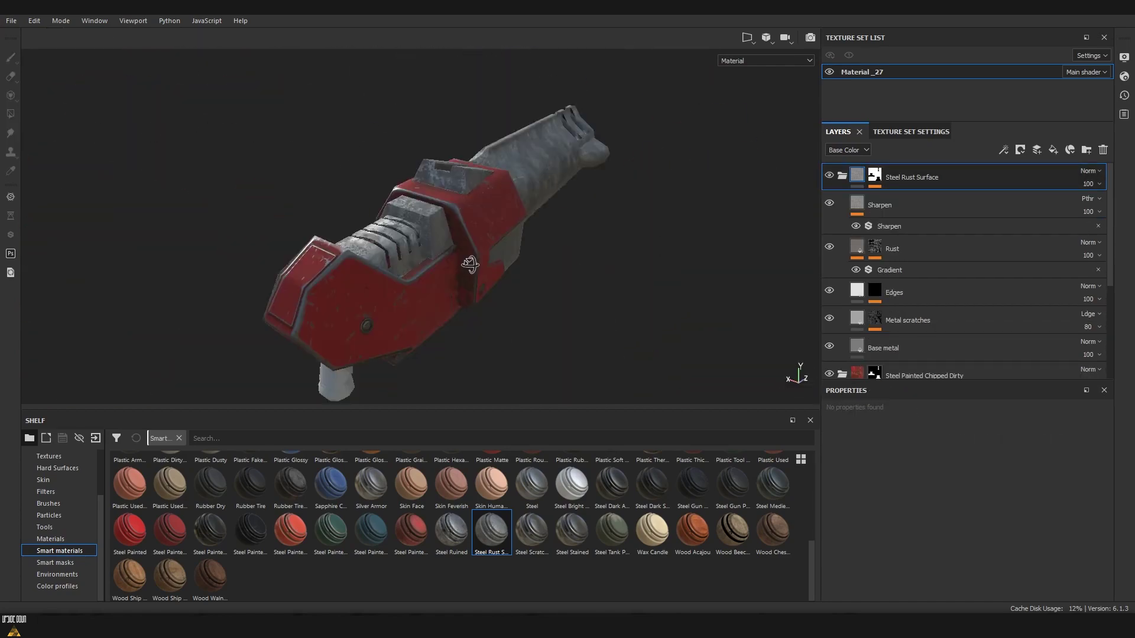
Step: Review the Sharpen, Rust and Metal scratches layers, then reselect the Steel Rust Surface folder
click(867, 212)
click(830, 249)
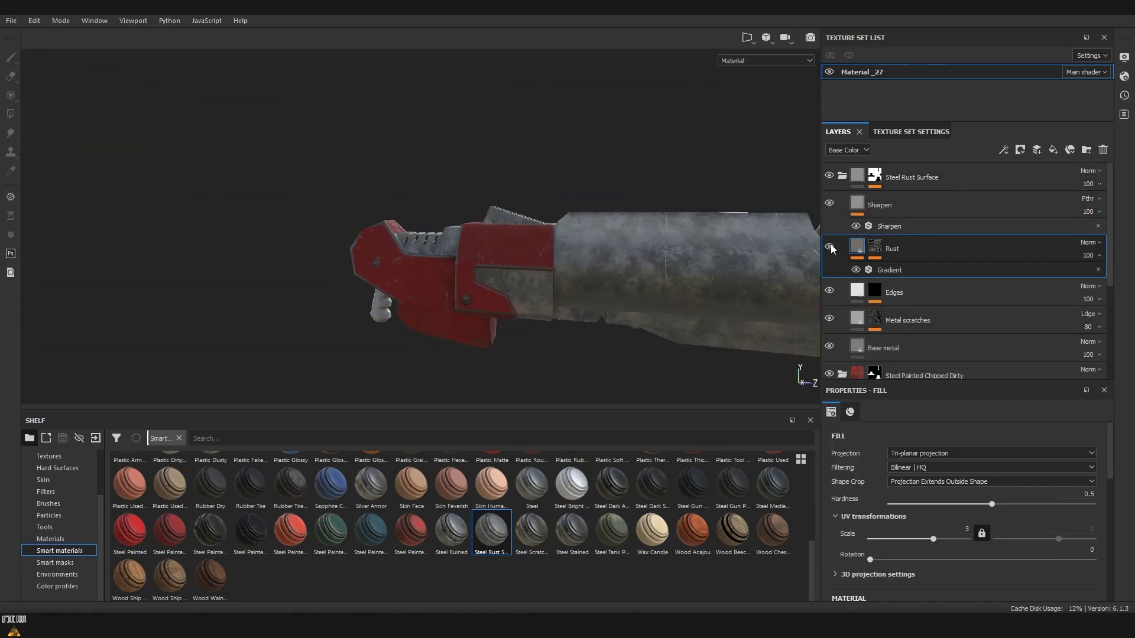
click(857, 320)
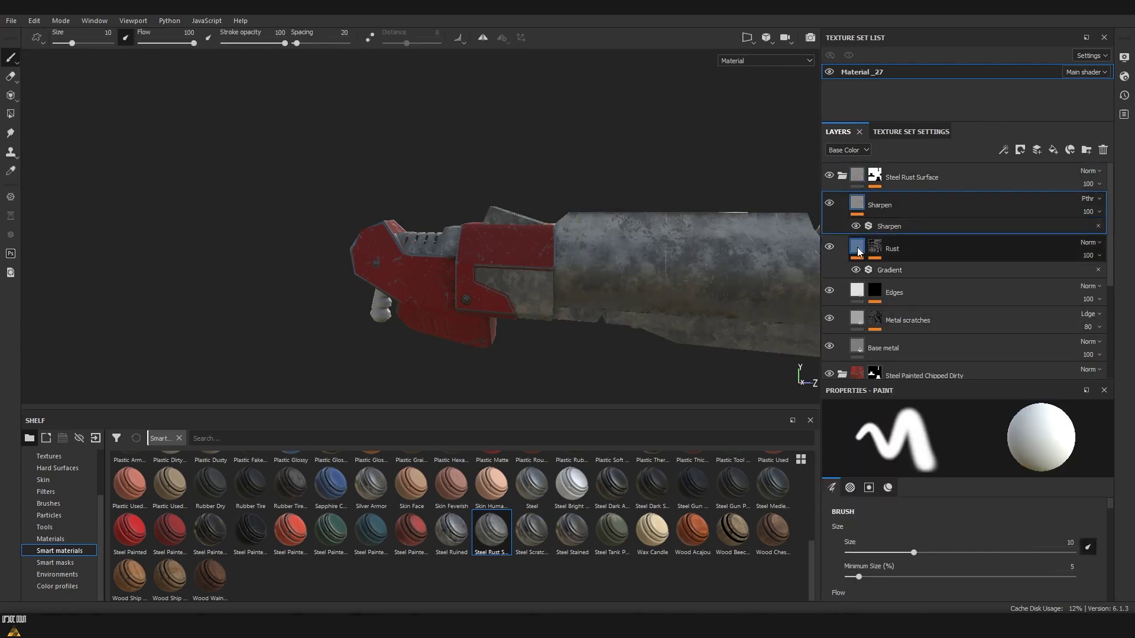
scroll(1005, 521, down, 2)
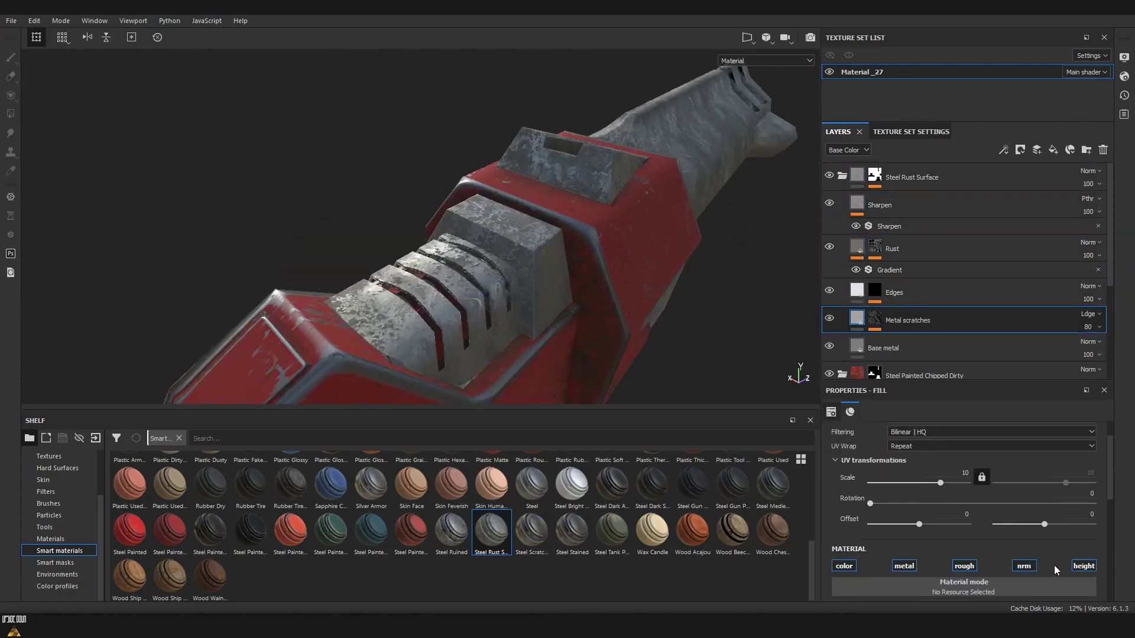
click(857, 249)
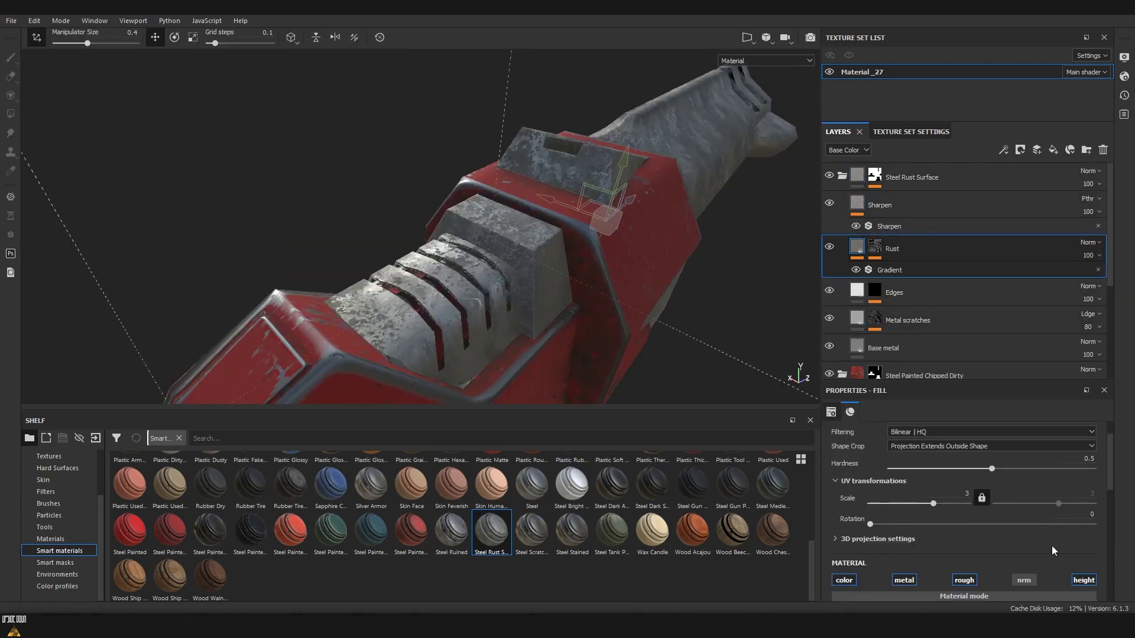
click(862, 179)
scroll(540, 288, up, 5)
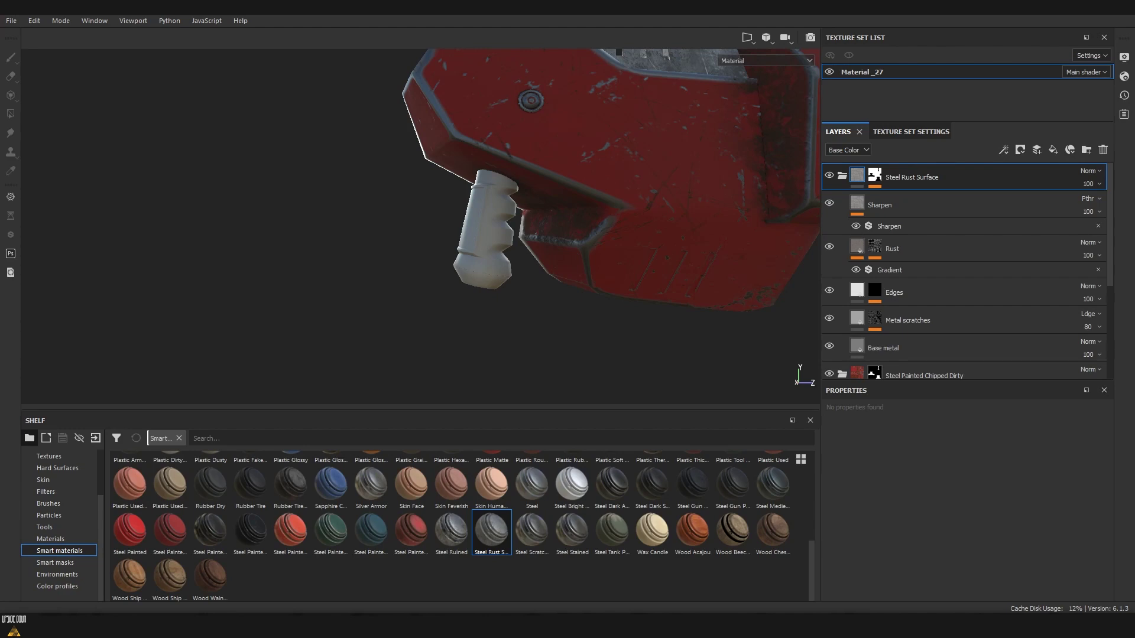
click(178, 438)
Step: Search 'alien' and add Alien Ship Techno Panel with a black mask using Polygon Fill
text(alia)
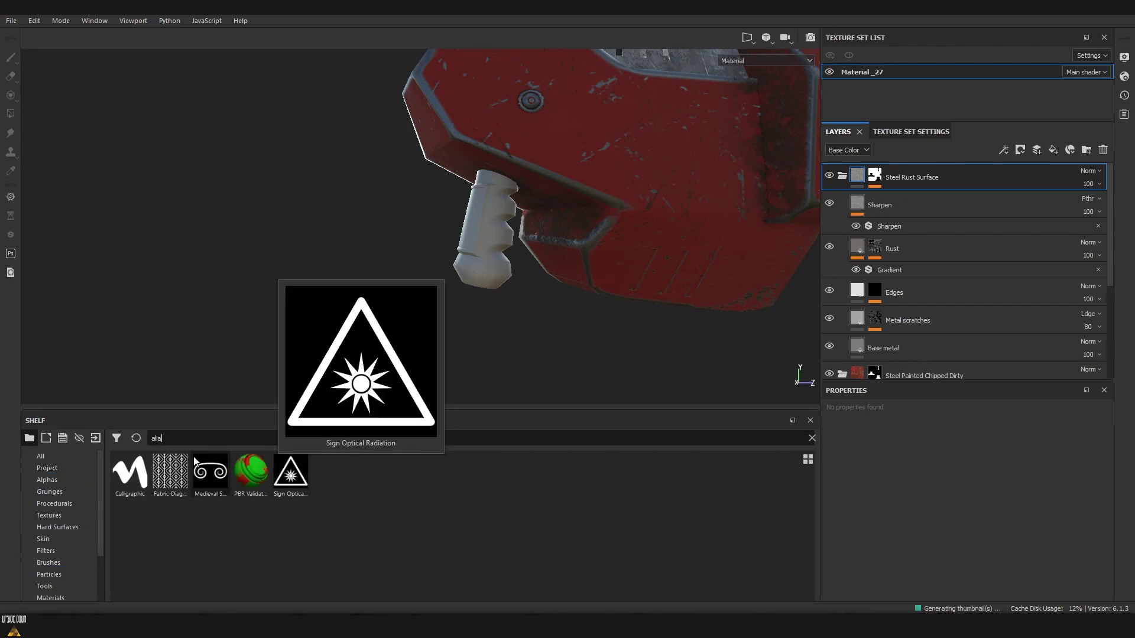
key(BackSpace)
text(en)
drag(130, 472, 1034, 165)
mouse_move(436, 254)
alt+mouse_down()
mouse_move(573, 337)
mouse_move(585, 332)
alt+mouse_up()
key(4)
click(414, 230)
Step: Set the techno panel's Glow Color to teal and switch to the 2D UV view
mouse_move(463, 246)
alt+mouse_down()
mouse_move(520, 277)
mouse_move(501, 319)
mouse_move(296, 270)
mouse_move(404, 262)
mouse_move(373, 236)
alt+mouse_up()
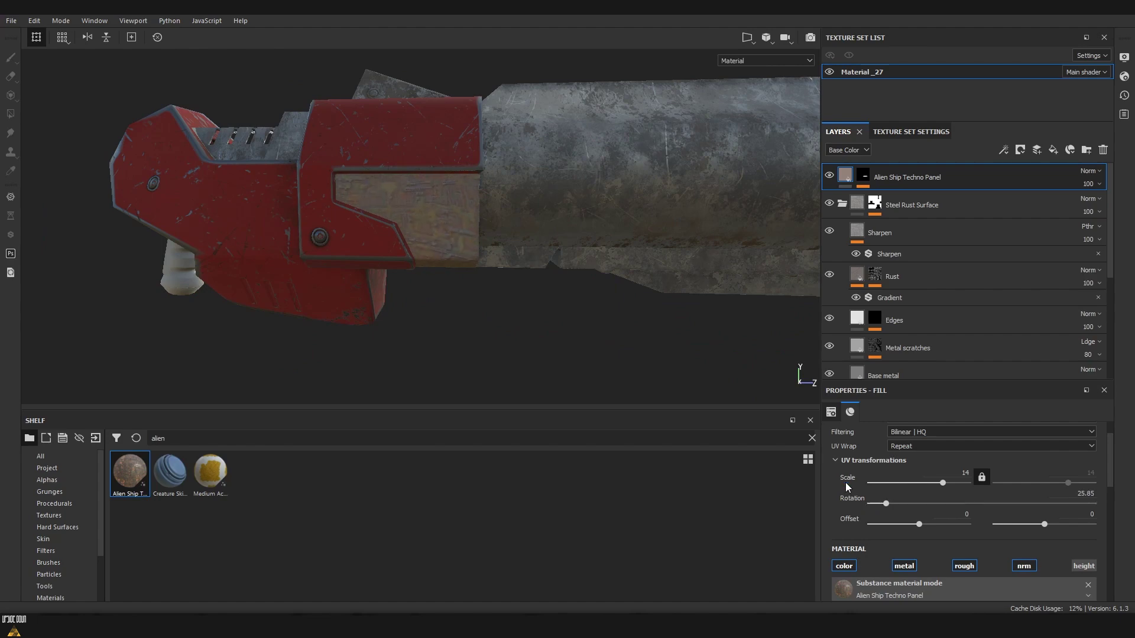
alt+drag(710, 354, 582, 255)
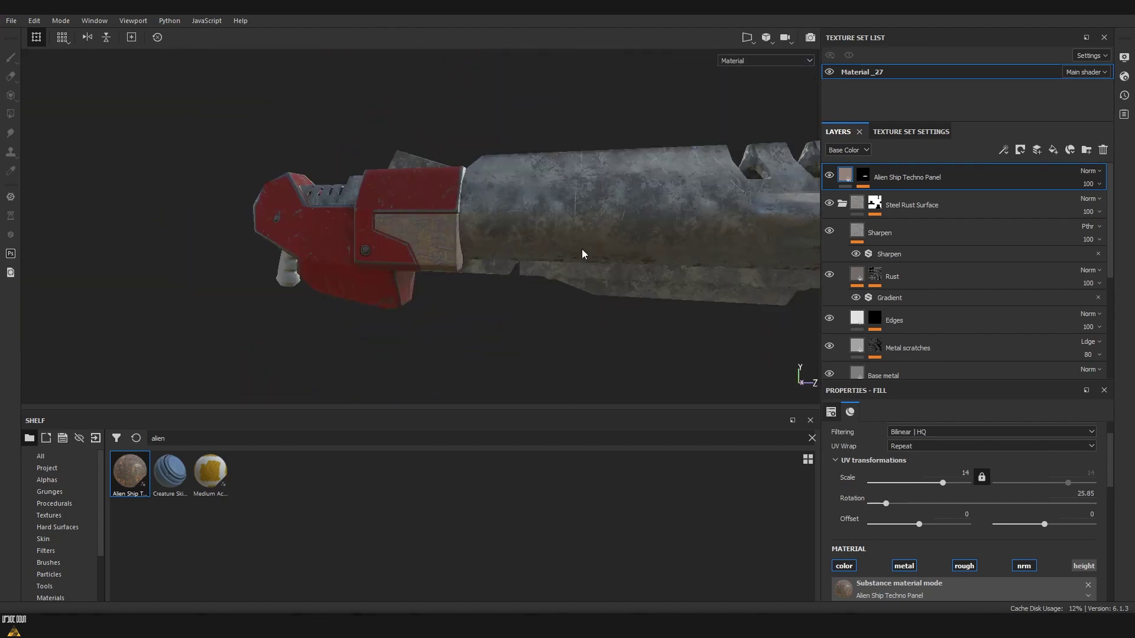
scroll(962, 475, down, 5)
click(994, 490)
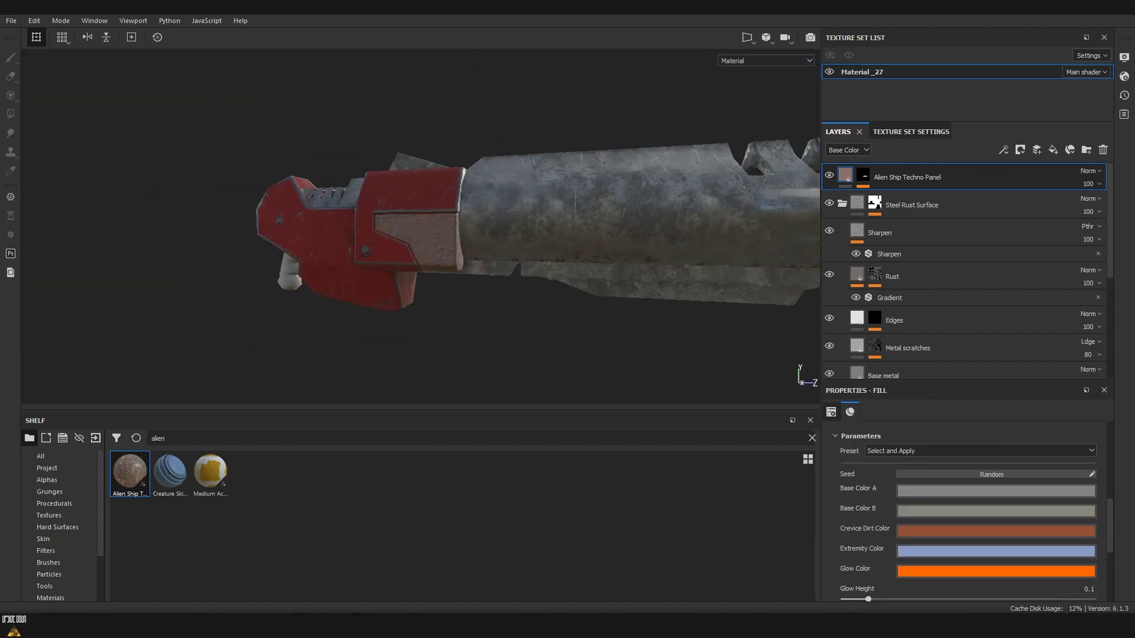
mouse_move(955, 505)
mouse_down()
mouse_move(1001, 513)
mouse_move(965, 484)
mouse_up()
alt+drag(591, 236, 748, 42)
click(747, 38)
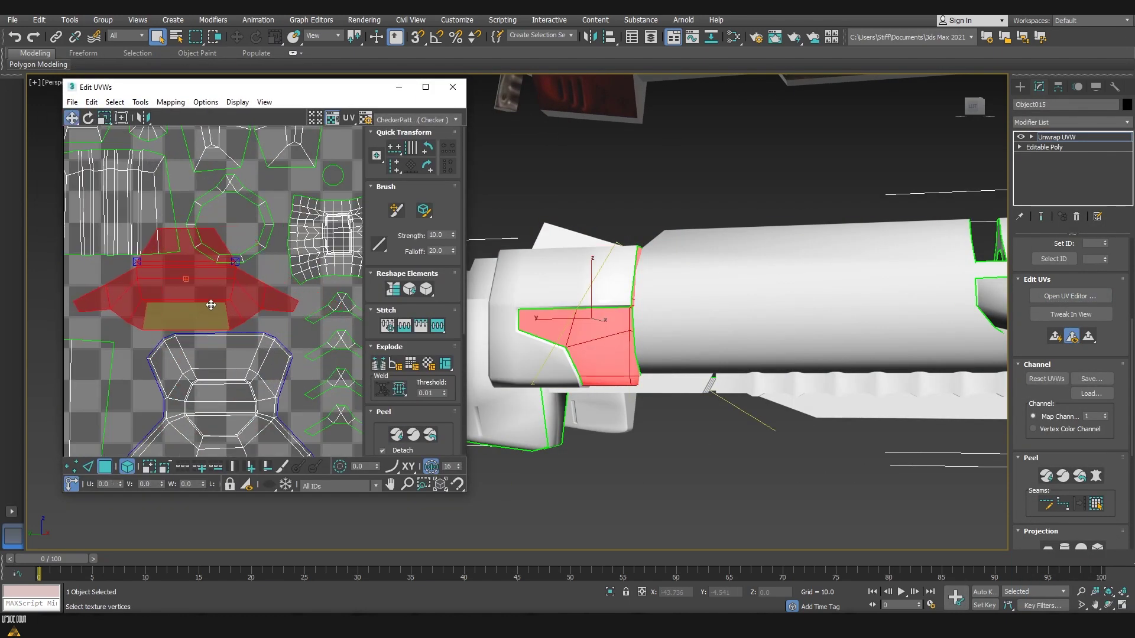
Step: Select the bow-tie UV island in the Edit UVWs window
click(252, 252)
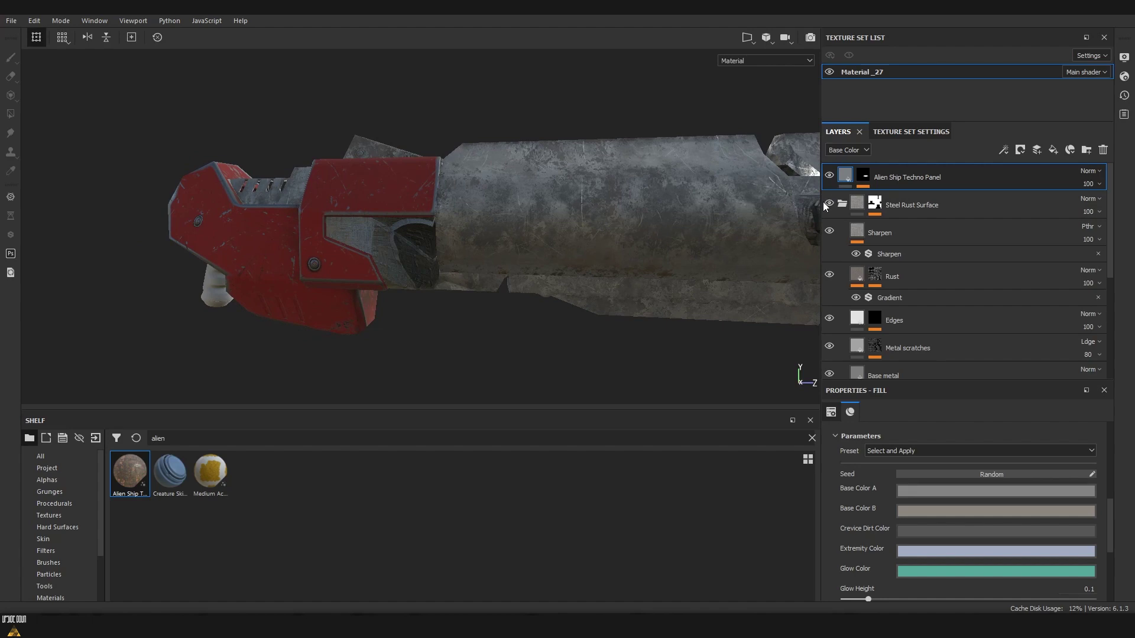
Step: Rebake the mesh maps, add Fill layer 1 and apply a smart mask to it
click(625, 491)
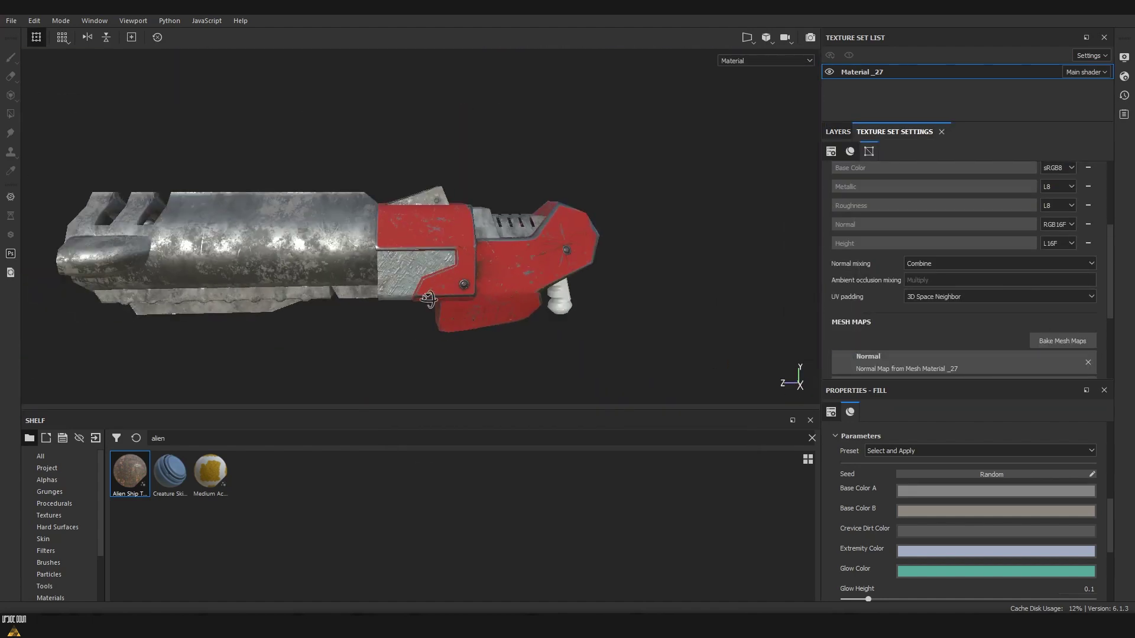
alt+drag(177, 319, 341, 316)
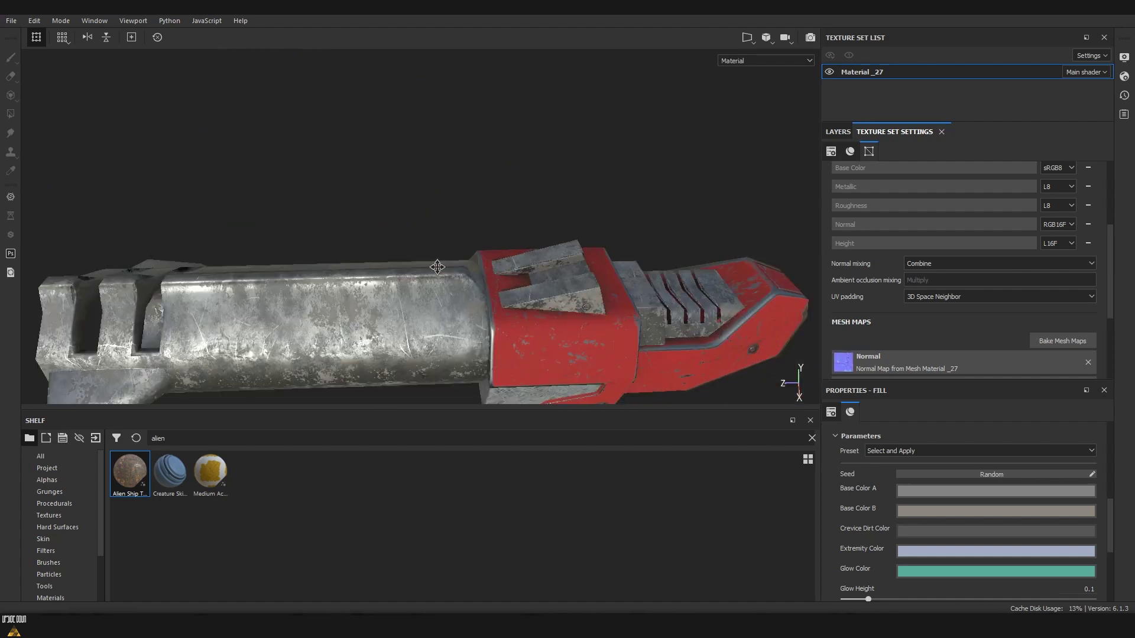
click(837, 131)
click(1037, 149)
click(945, 509)
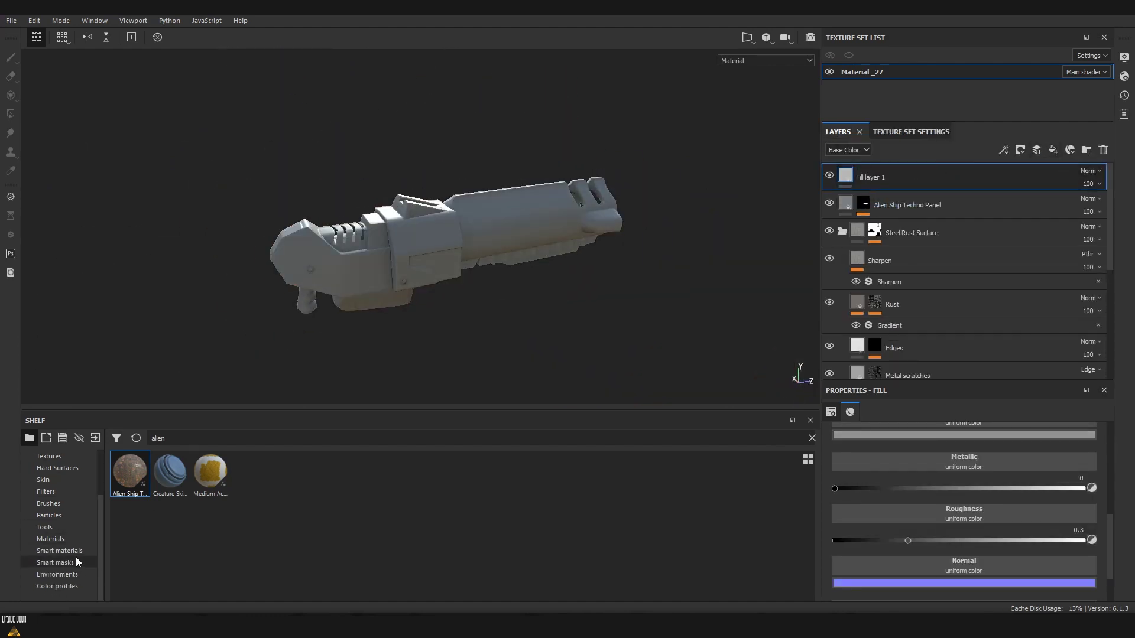
click(55, 563)
mouse_move(491, 564)
mouse_down()
mouse_move(715, 272)
mouse_move(885, 189)
mouse_up()
Step: Set Fill layer 1 opacity to 44, add smart-masked Fill layer 2, nudge roughness, add a paint effect
drag(1107, 210, 1101, 207)
click(1053, 149)
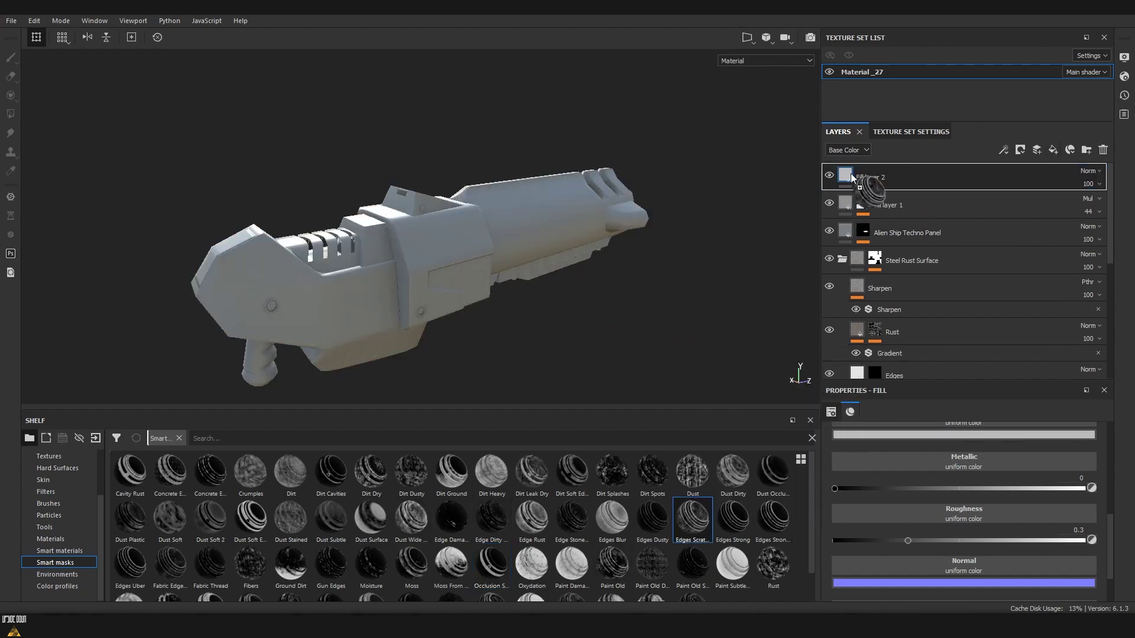
drag(849, 180, 863, 178)
click(898, 205)
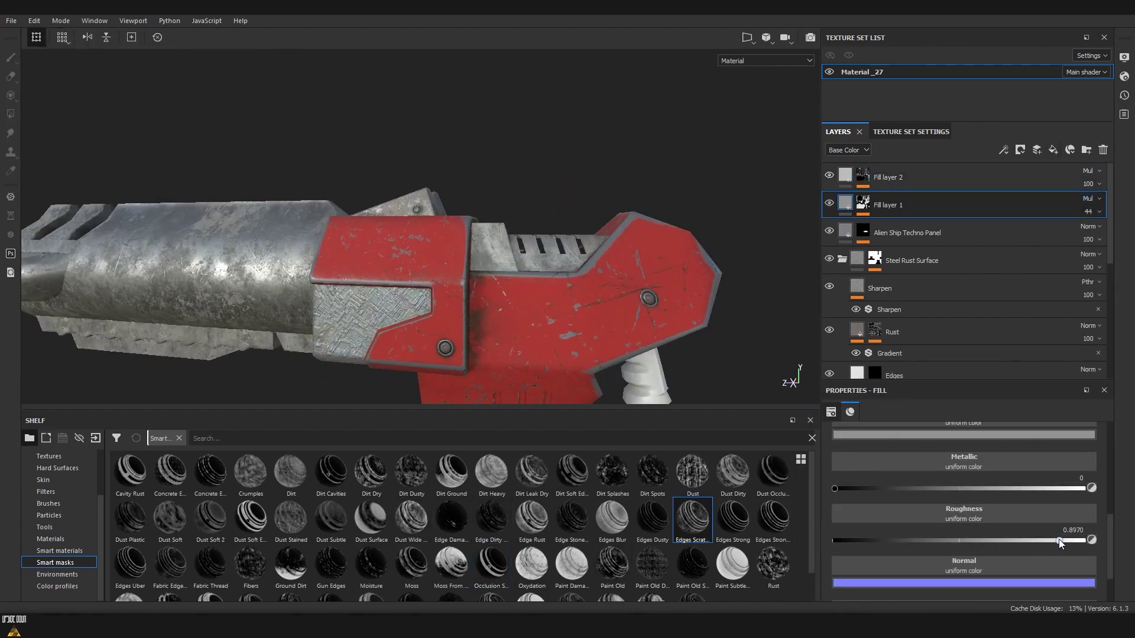
drag(1054, 543, 1060, 541)
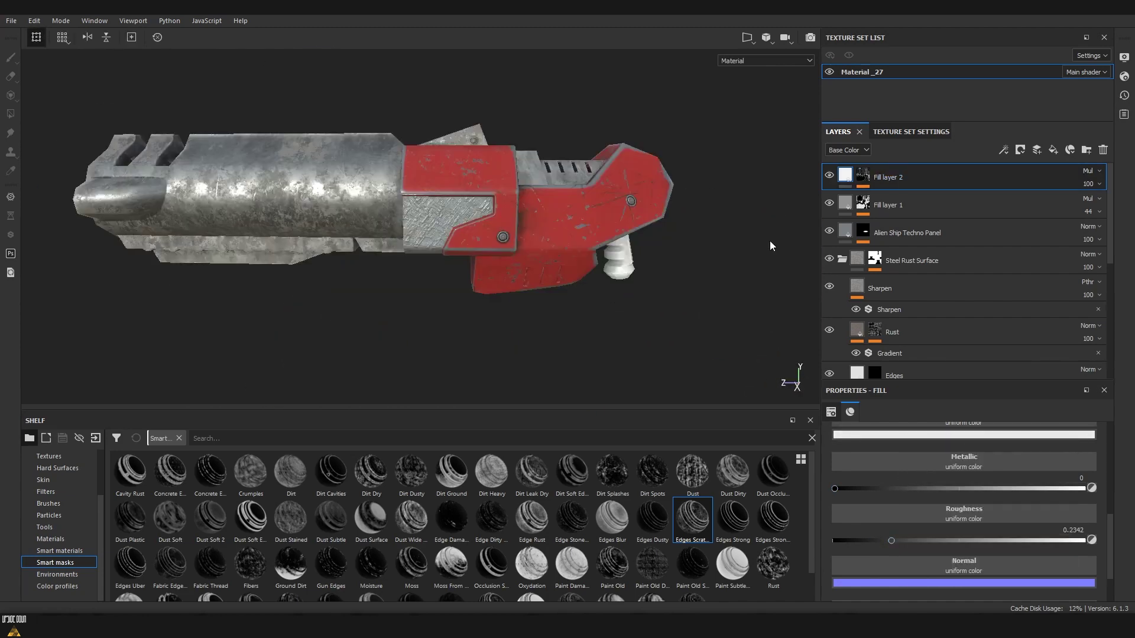
right_click(868, 176)
click(890, 436)
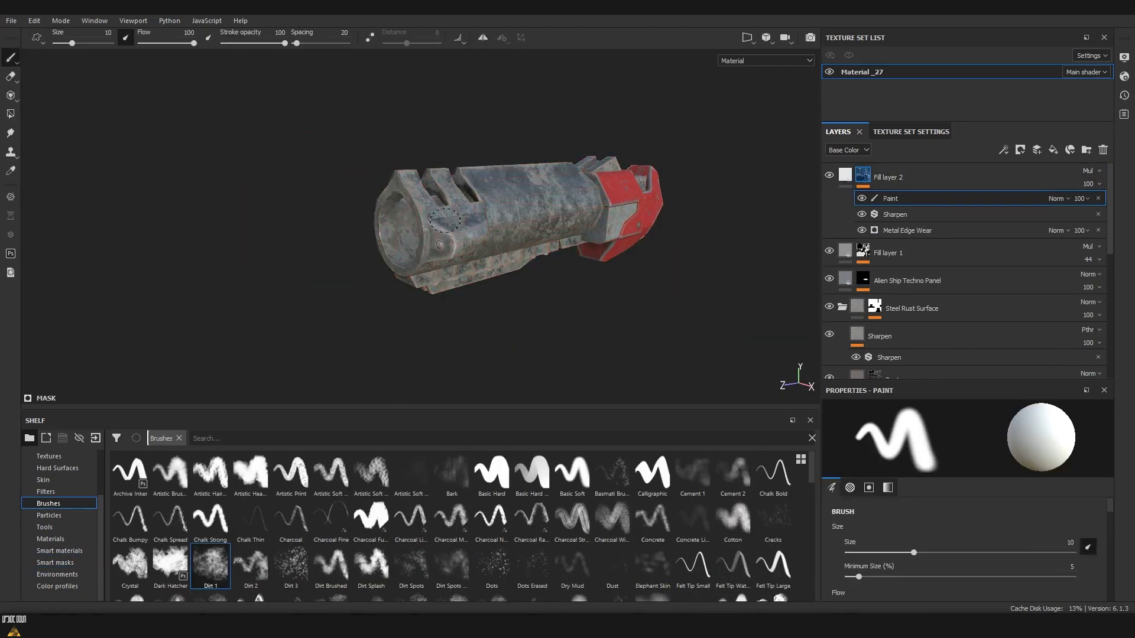
Step: Set up a larger dirt brush painting black
drag(869, 561, 833, 556)
mouse_move(355, 237)
alt+mouse_down()
mouse_move(97, 213)
mouse_move(414, 248)
alt+mouse_up()
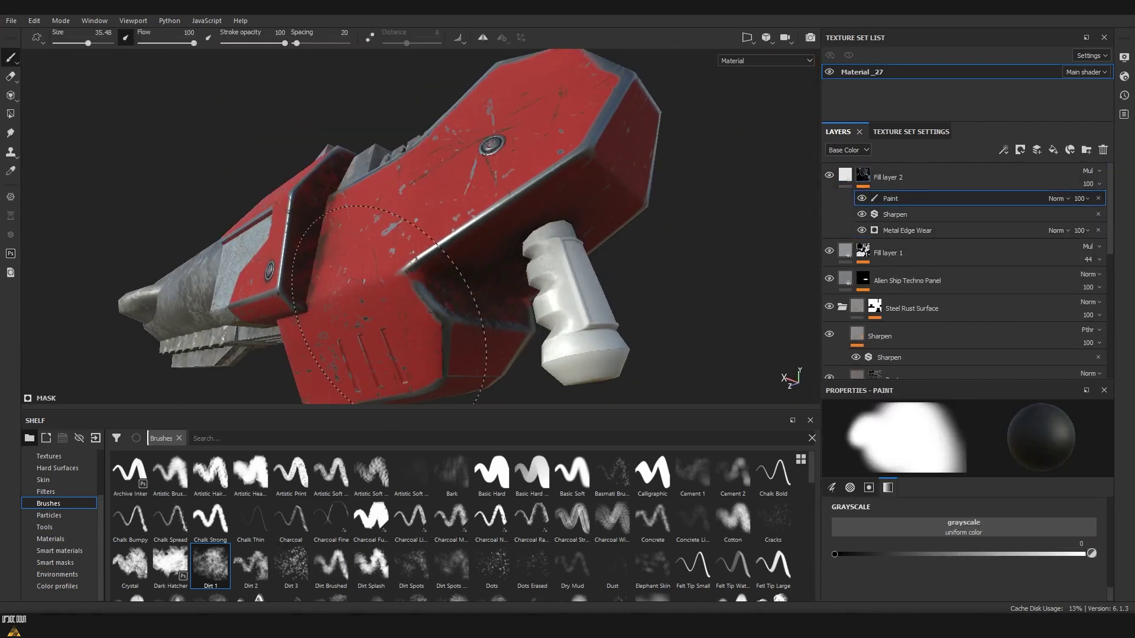
click(251, 565)
mouse_move(464, 347)
alt+mouse_down()
mouse_move(506, 272)
mouse_move(997, 522)
alt+mouse_up()
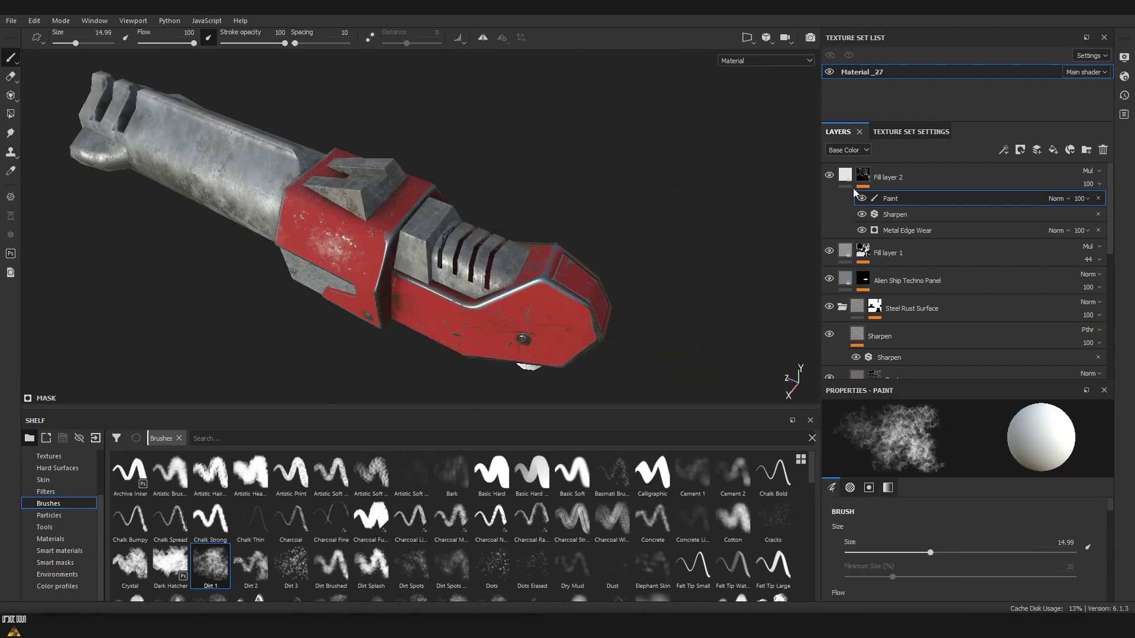
Step: Select Fill layer 2 to show its fill settings and search materials for leather
click(854, 183)
mouse_move(261, 233)
alt+mouse_down()
mouse_move(254, 275)
mouse_move(331, 248)
alt+mouse_up()
click(51, 538)
Step: Add the Leather bag material as a layer with a black mask in polygon-fill mode
text(lea)
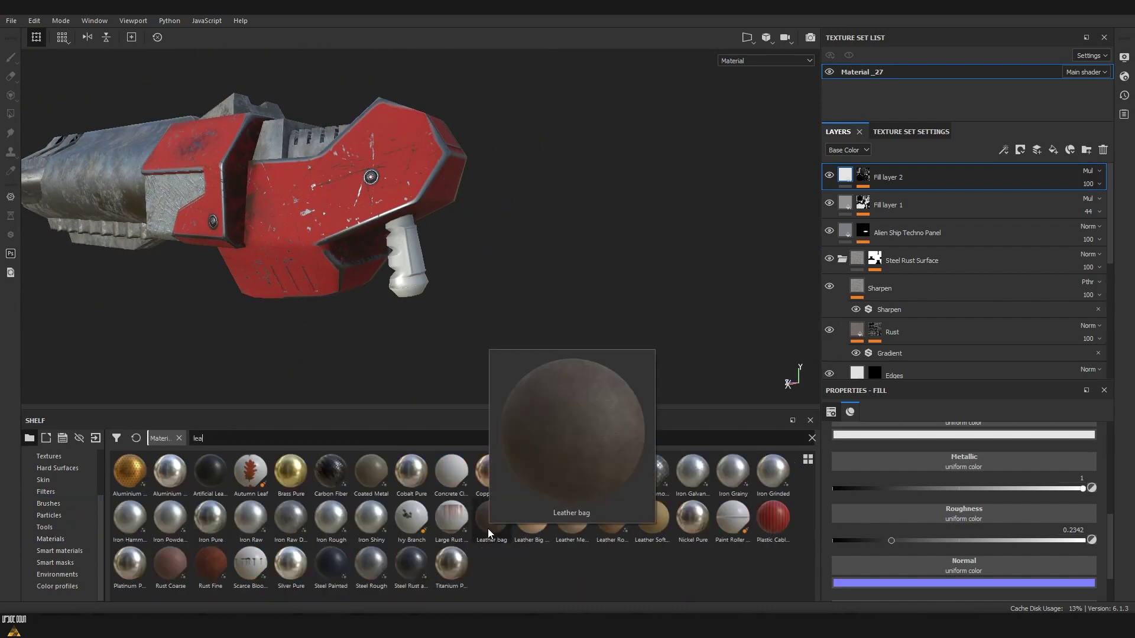
drag(487, 529, 887, 173)
alt+drag(355, 236, 420, 304)
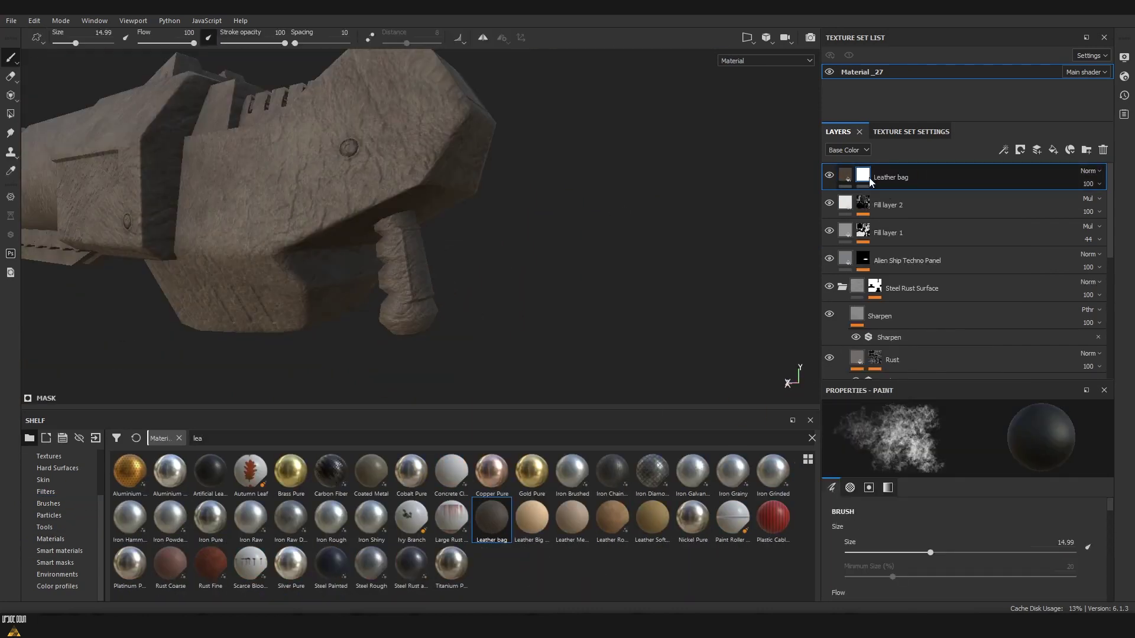
click(864, 175)
key(4)
scroll(424, 272, up, 5)
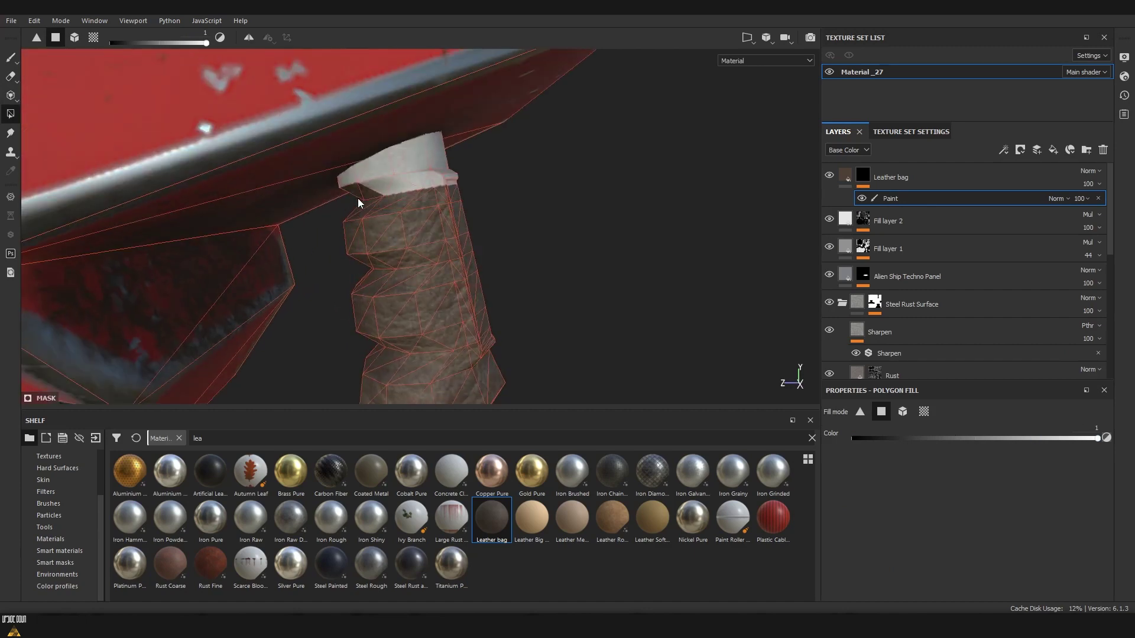
alt+drag(357, 198, 484, 193)
Step: In the UV layout, polygon-fill the grip panel with leather, leaving its frame edge clear
key(F1)
scroll(512, 306, up, 3)
scroll(512, 306, up, 3)
scroll(531, 151, up, 3)
scroll(497, 279, up, 3)
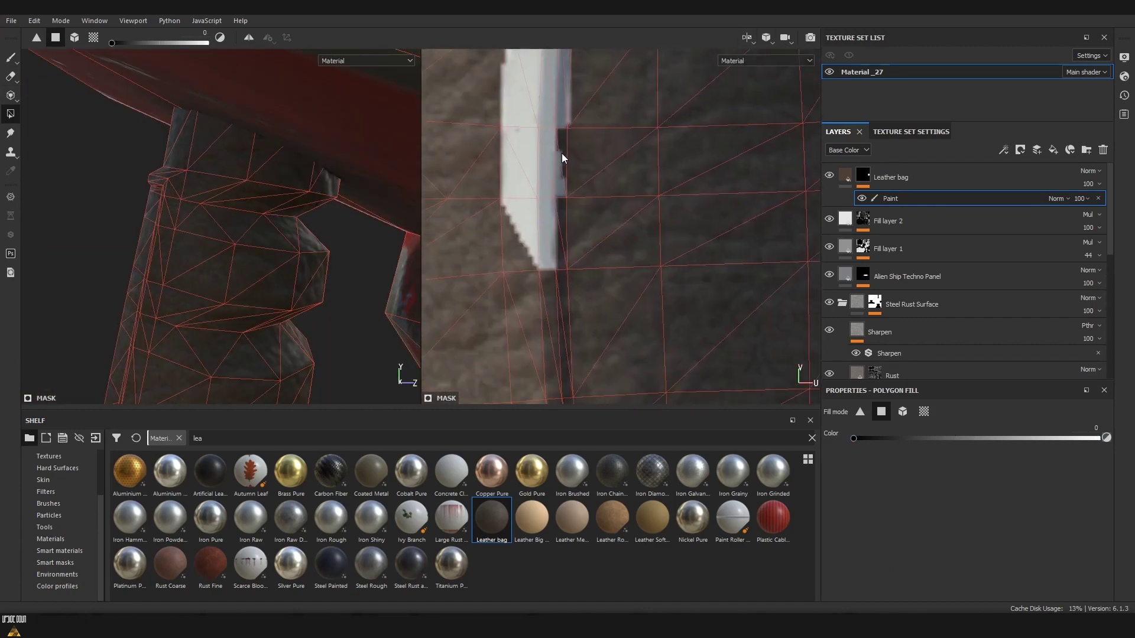
middle_drag(548, 225, 434, 279)
scroll(434, 279, down, 3)
click(514, 189)
scroll(513, 189, up, 3)
scroll(525, 219, down, 5)
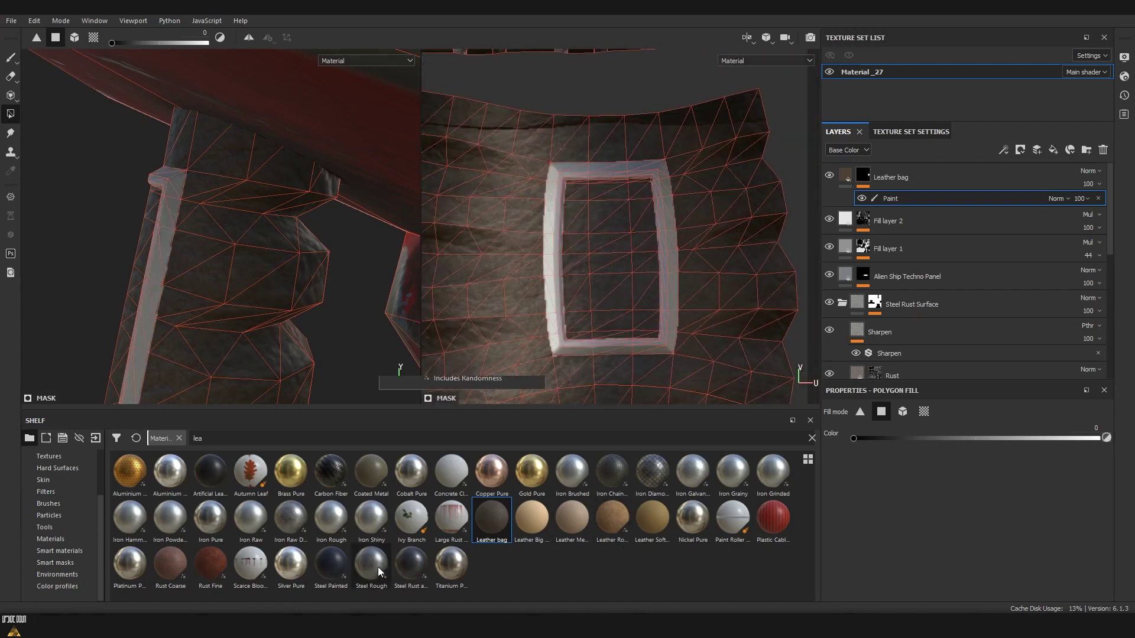
Step: Add Steel Rough as a black-masked layer for the grip frame
drag(892, 172, 916, 193)
click(916, 193)
scroll(562, 194, up, 3)
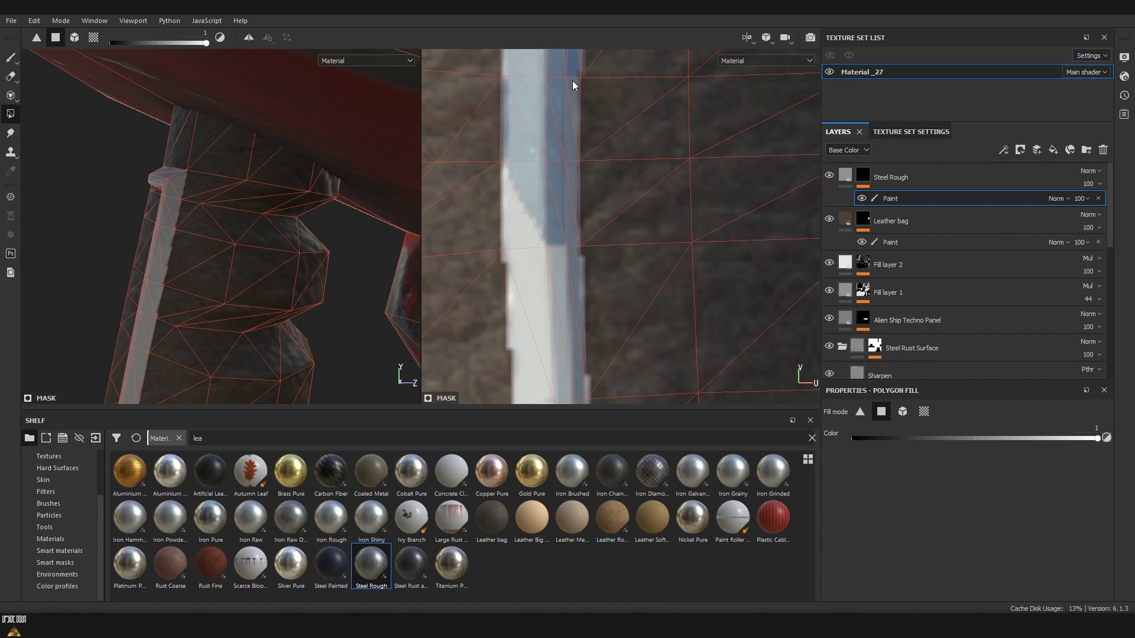
scroll(534, 171, up, 3)
scroll(547, 278, down, 3)
scroll(631, 278, down, 2)
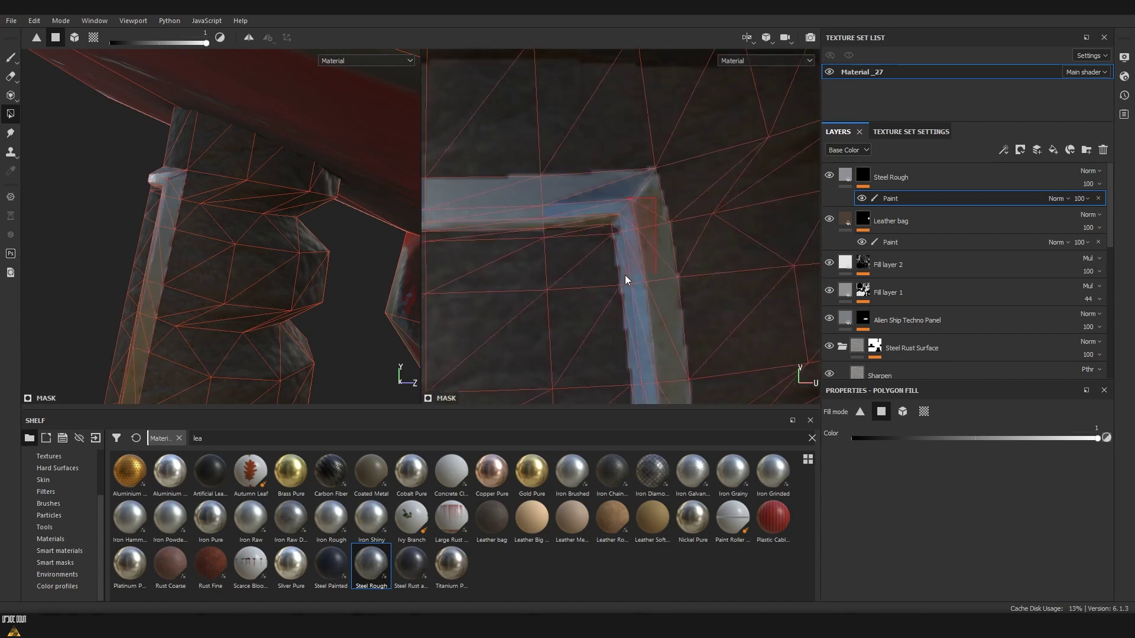
scroll(656, 231, up, 2)
alt+drag(207, 237, 161, 230)
Step: Fill the panel's inner rectangle with the Plastic Grid Small material
click(50, 539)
scroll(483, 506, down, 2)
scroll(482, 506, down, 2)
mouse_move(770, 515)
mouse_down()
mouse_move(791, 491)
mouse_move(917, 177)
mouse_up()
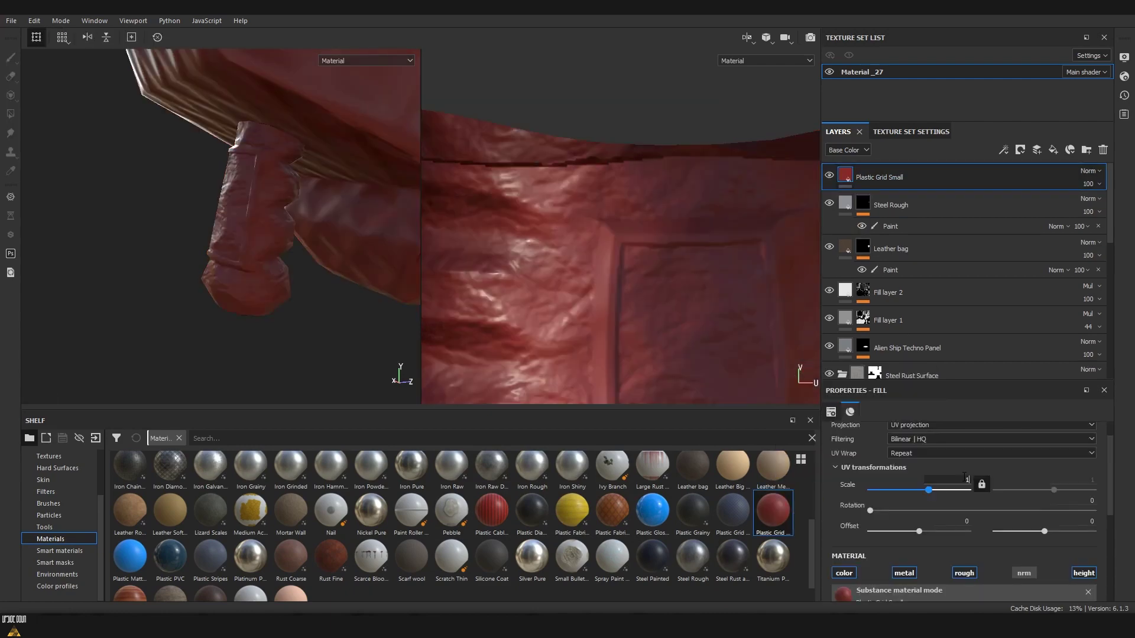
scroll(648, 392, up, 2)
click(648, 392)
scroll(712, 146, up, 2)
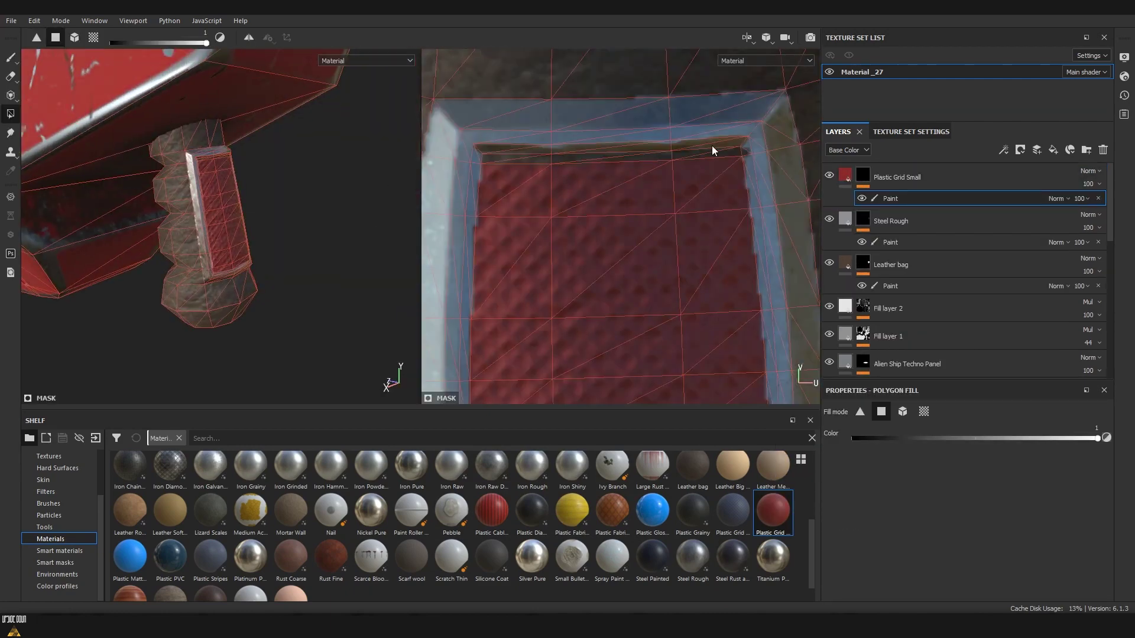
key(1)
mouse_move(190, 248)
alt+mouse_down()
mouse_move(322, 286)
mouse_move(289, 301)
mouse_move(331, 277)
alt+mouse_up()
Step: Save the project and return to the single 3D view
key(ctrl+shift+s)
text(S)
key(Escape)
key(F2)
mouse_move(798, 374)
alt+mouse_down()
mouse_move(537, 283)
mouse_move(489, 208)
mouse_move(559, 243)
alt+mouse_up()
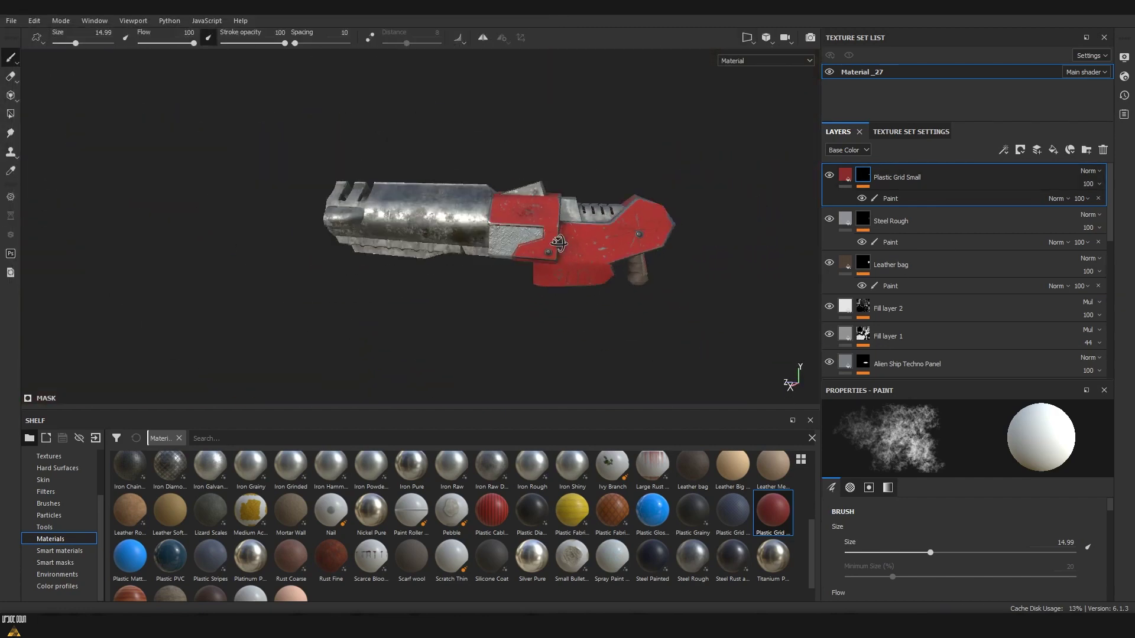
scroll(559, 243, up, 3)
Step: Lower the Leather bag layer's roughness, then select the Rust layer's paint effect
click(898, 264)
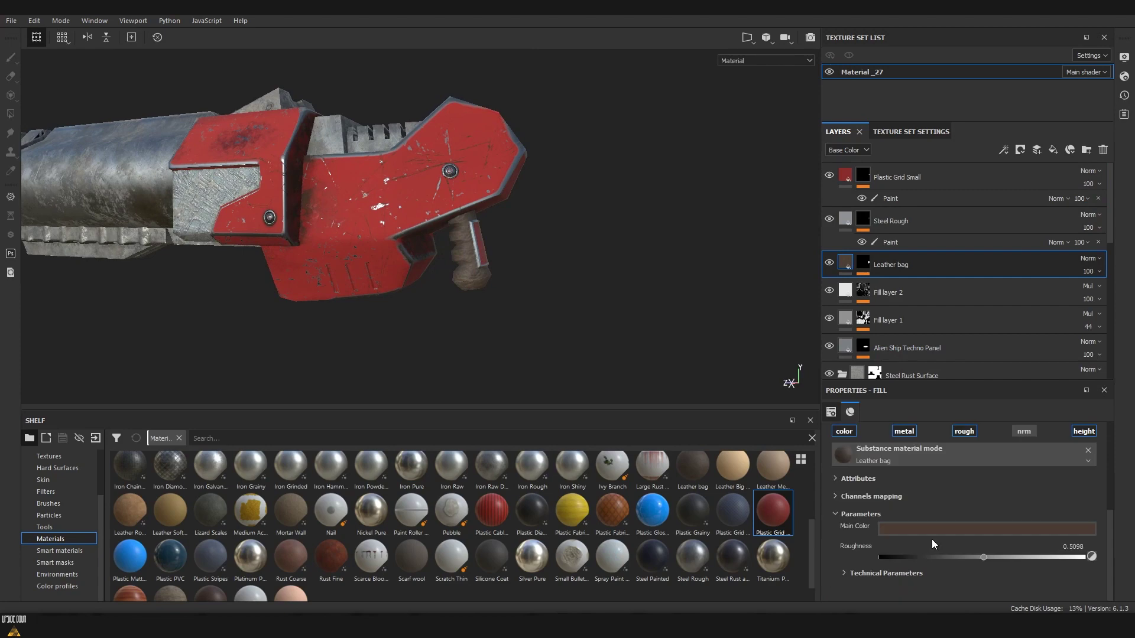
drag(983, 557, 936, 557)
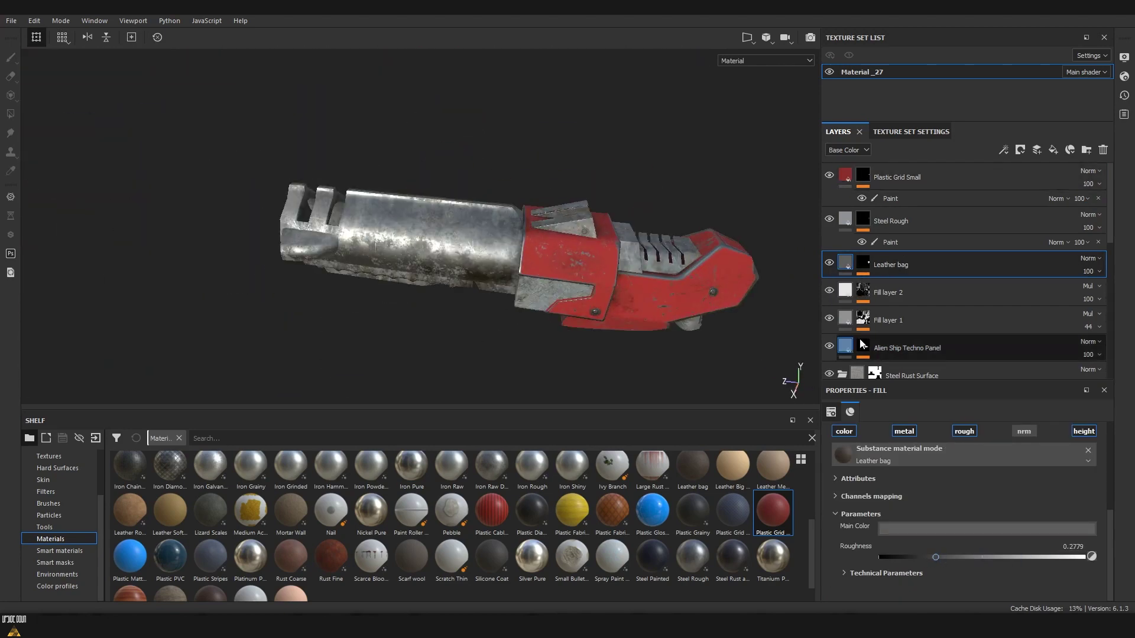
scroll(836, 302, down, 3)
right_click(836, 302)
click(906, 261)
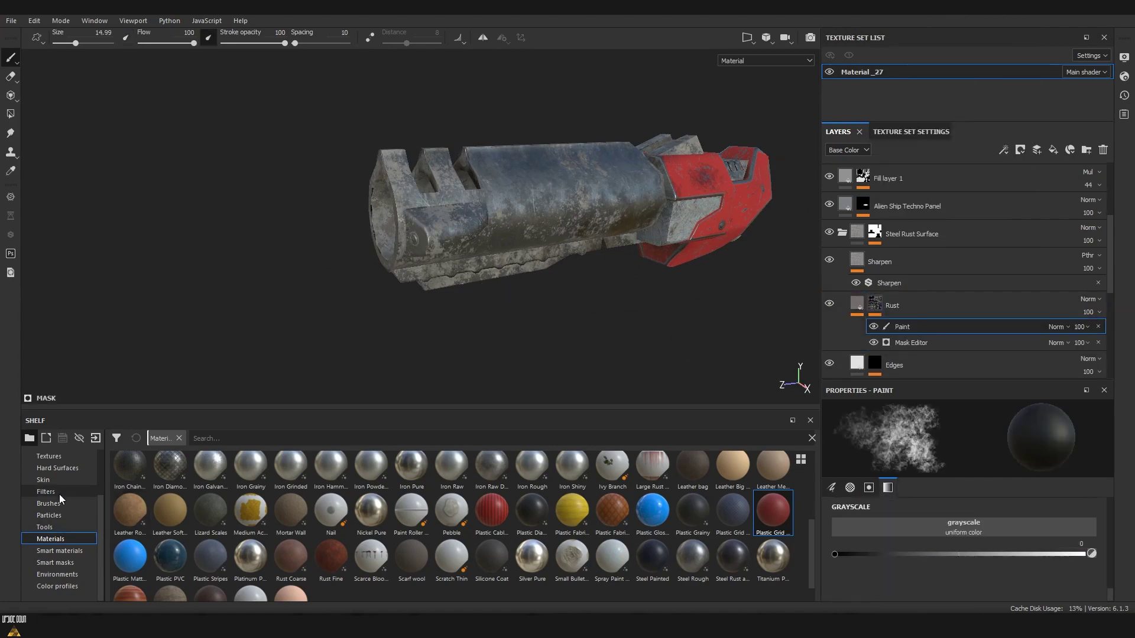
click(48, 504)
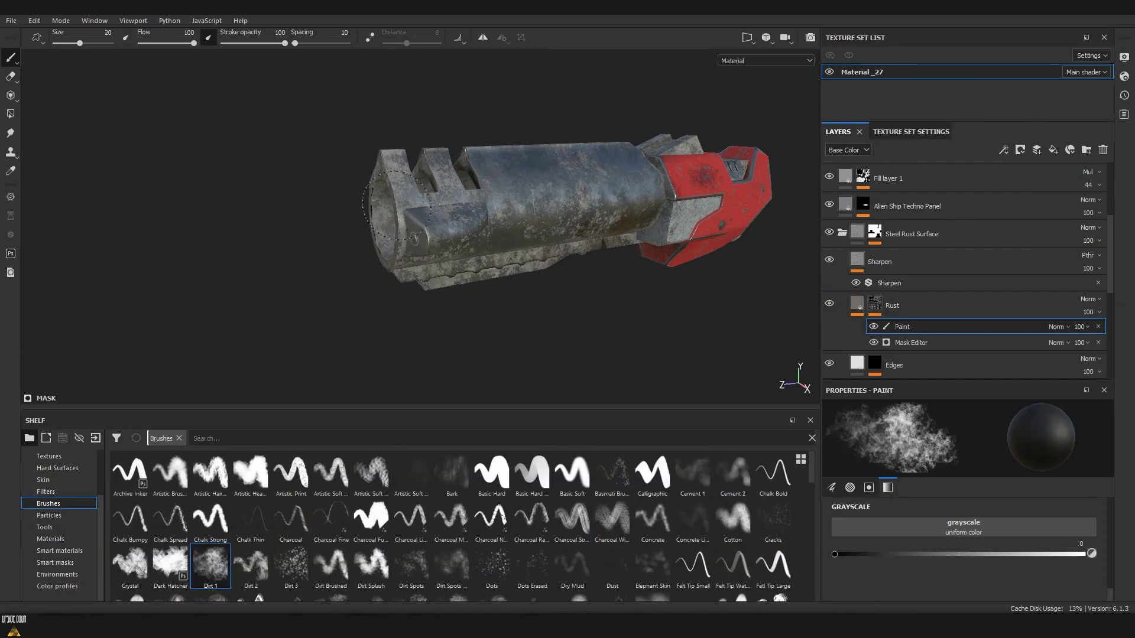
Step: Add a new fill layer on top with a black mask
alt+drag(520, 331, 621, 333)
ctrl+right_drag(367, 277, 355, 216)
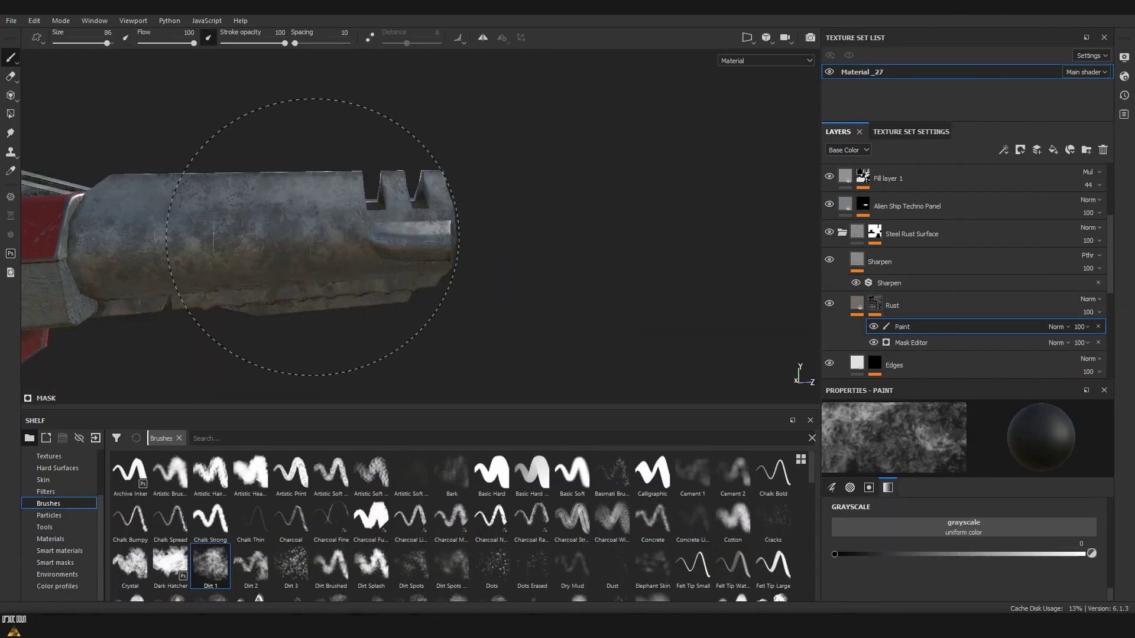
mouse_move(354, 216)
alt+mouse_down()
mouse_move(401, 299)
mouse_move(304, 266)
alt+mouse_up()
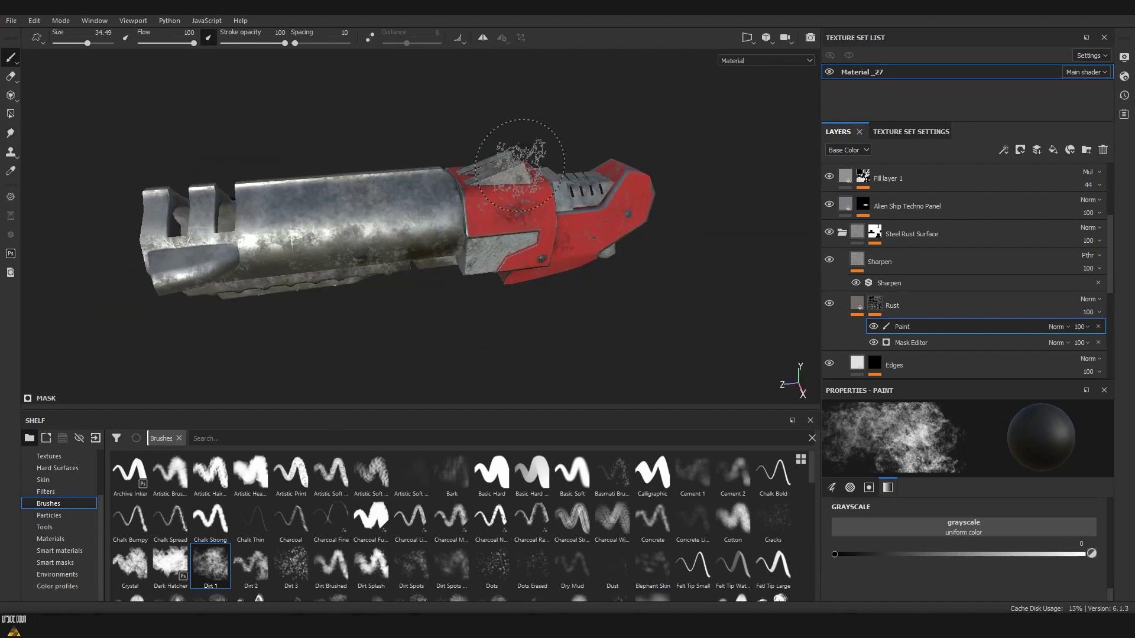
click(1053, 149)
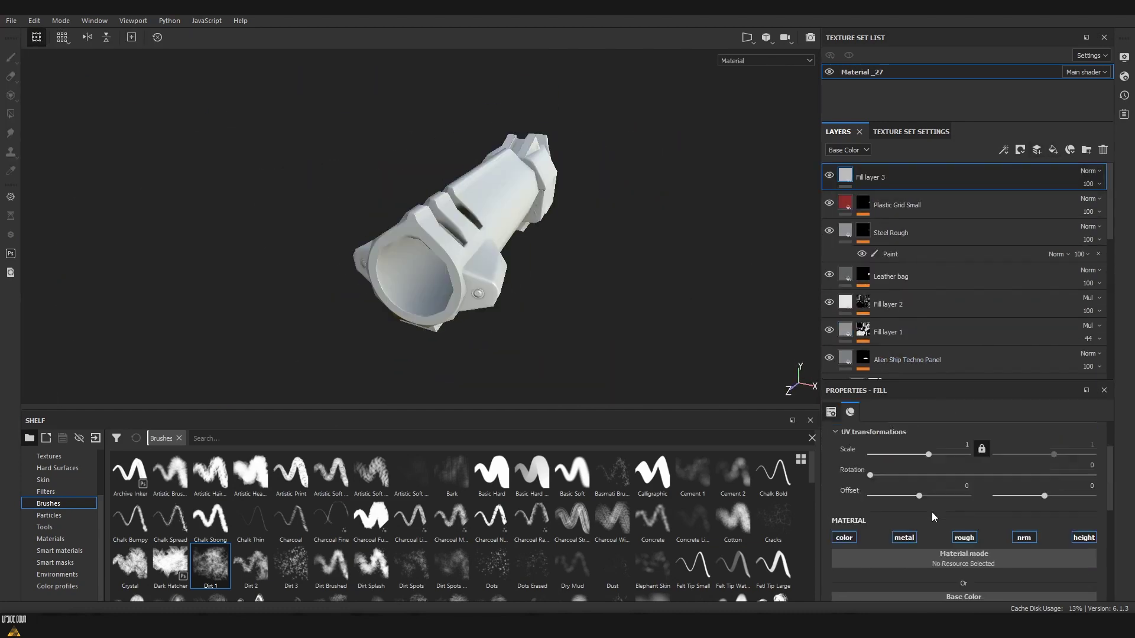
right_click(863, 178)
click(886, 420)
Step: Set Fill layer 3 to Multiply and paint dark grime inside the barrel with a smaller brush
alt+drag(591, 236, 463, 239)
ctrl+right_drag(463, 239, 437, 239)
alt+drag(463, 239, 374, 213)
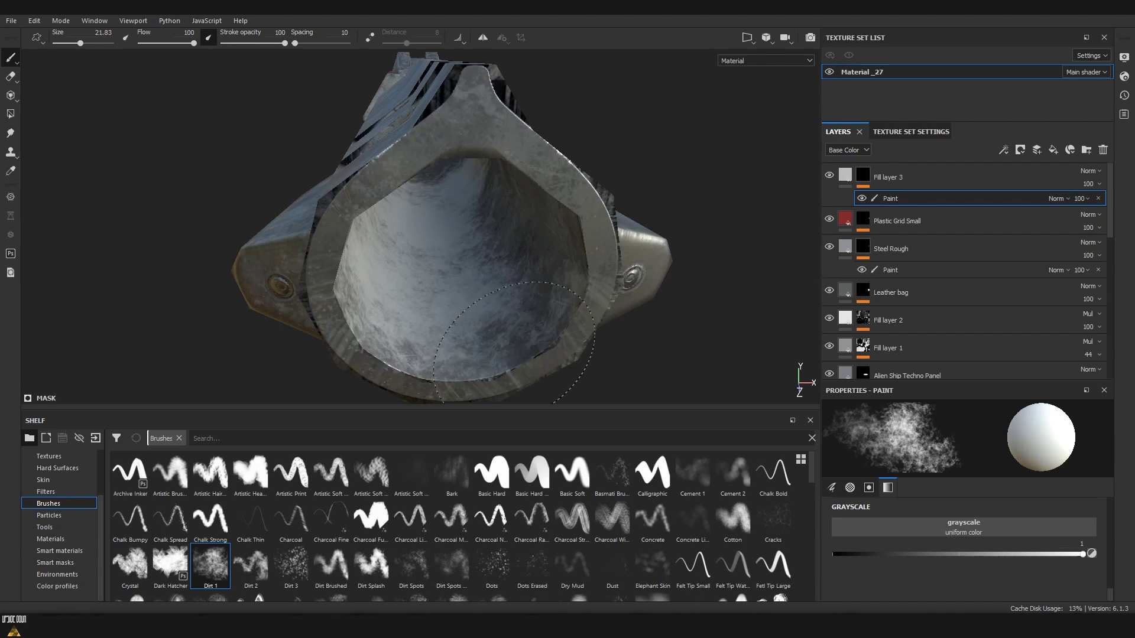
alt+drag(404, 301, 591, 283)
click(946, 177)
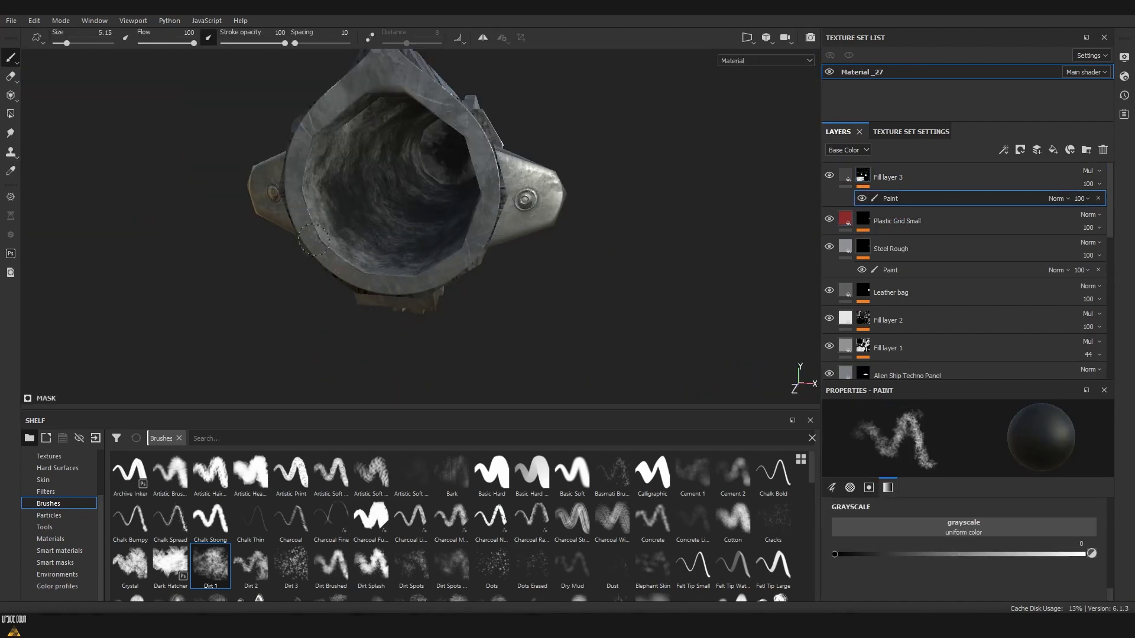
mouse_move(516, 289)
alt+mouse_down()
mouse_move(269, 316)
mouse_move(556, 197)
mouse_move(604, 247)
mouse_move(472, 200)
alt+mouse_up()
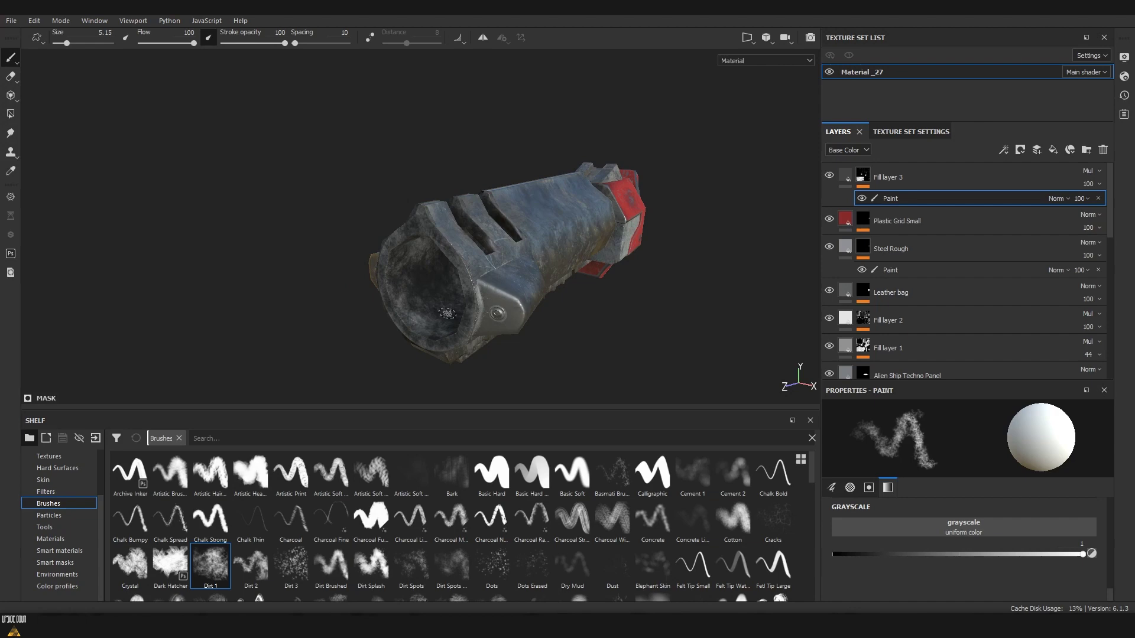
mouse_move(541, 228)
alt+mouse_down()
mouse_move(387, 256)
mouse_move(557, 291)
mouse_move(650, 237)
alt+mouse_up()
scroll(505, 310, up, 5)
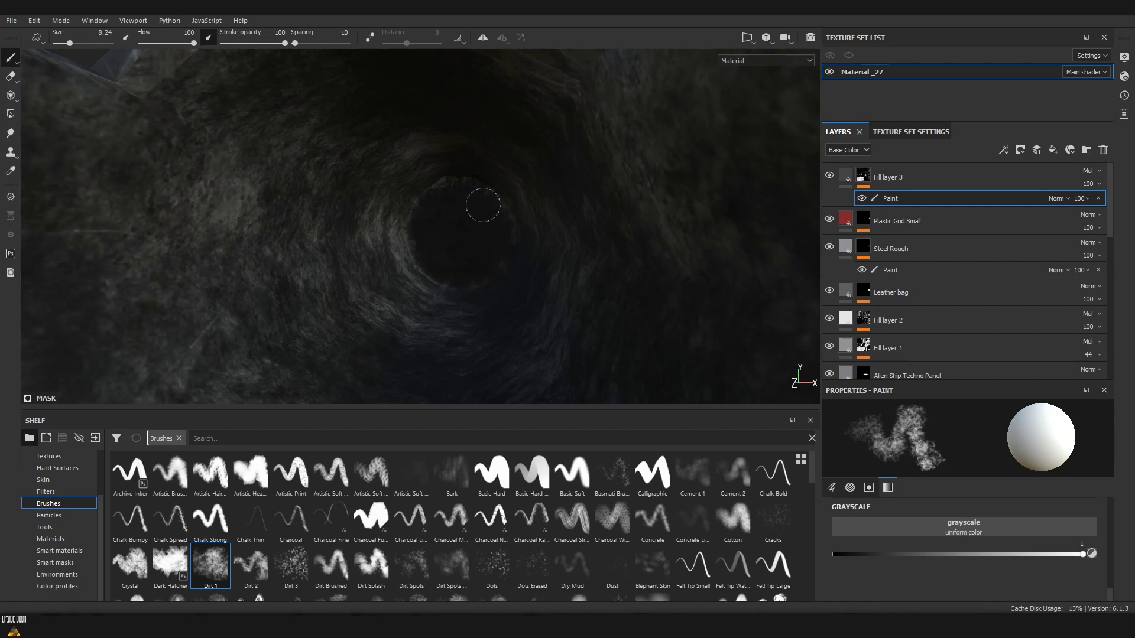
scroll(490, 268, down, 10)
scroll(509, 307, up, 5)
Step: Select Fill layer 1 and frame the whole gun in a side view
mouse_move(509, 307)
alt+mouse_down()
mouse_move(531, 365)
mouse_move(493, 296)
mouse_move(412, 311)
alt+mouse_up()
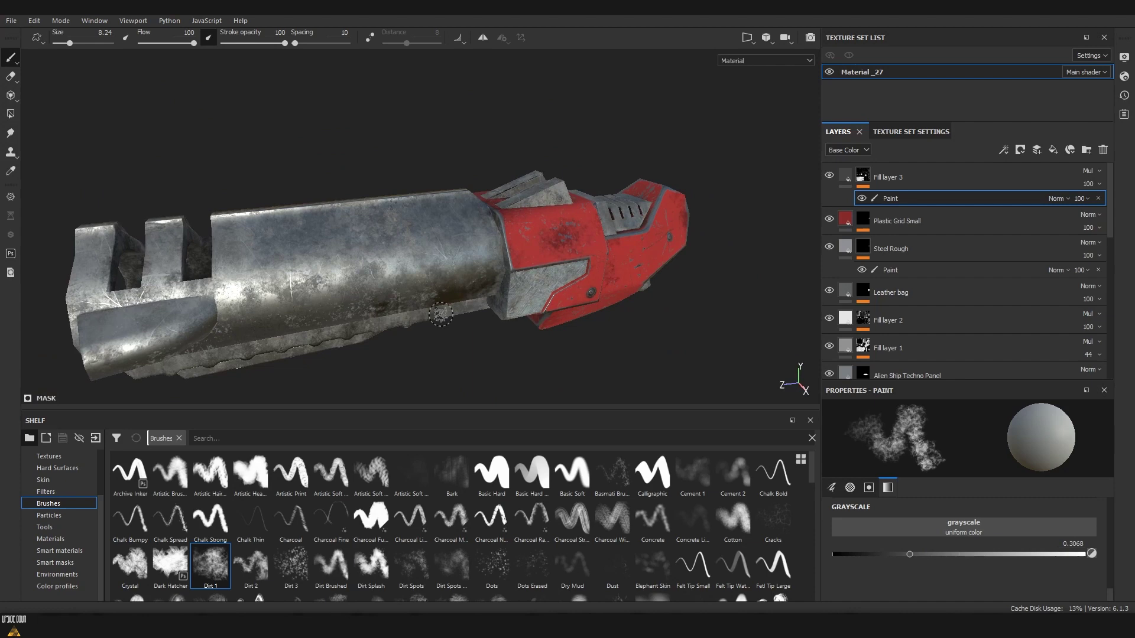
click(864, 347)
scroll(860, 294, down, 3)
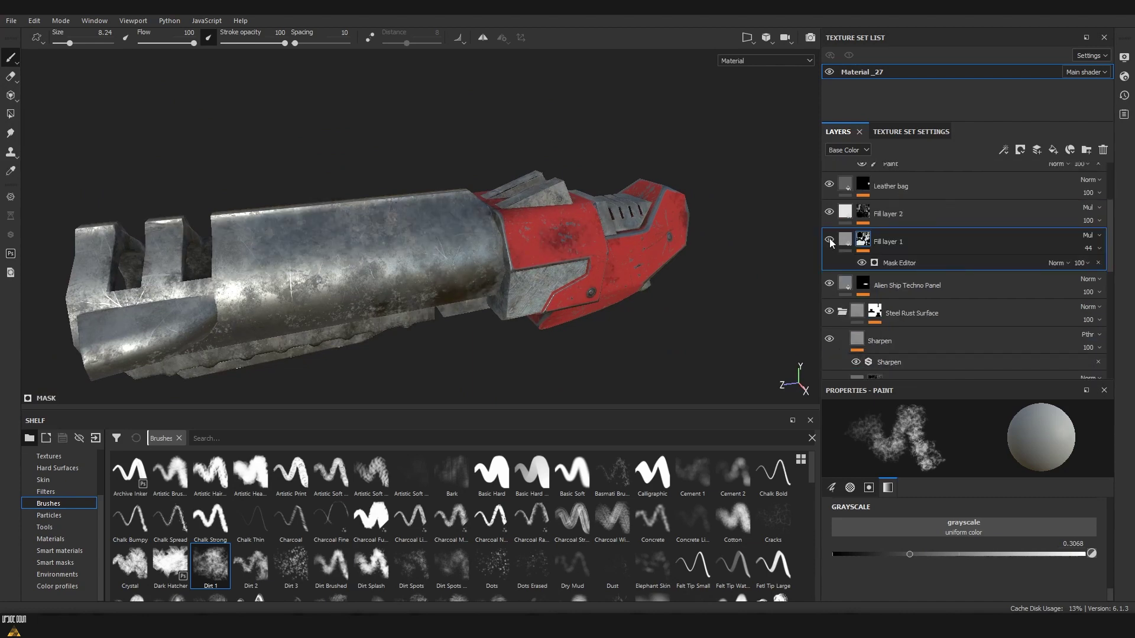
alt+drag(499, 182, 734, 172)
alt+right_drag(735, 172, 472, 256)
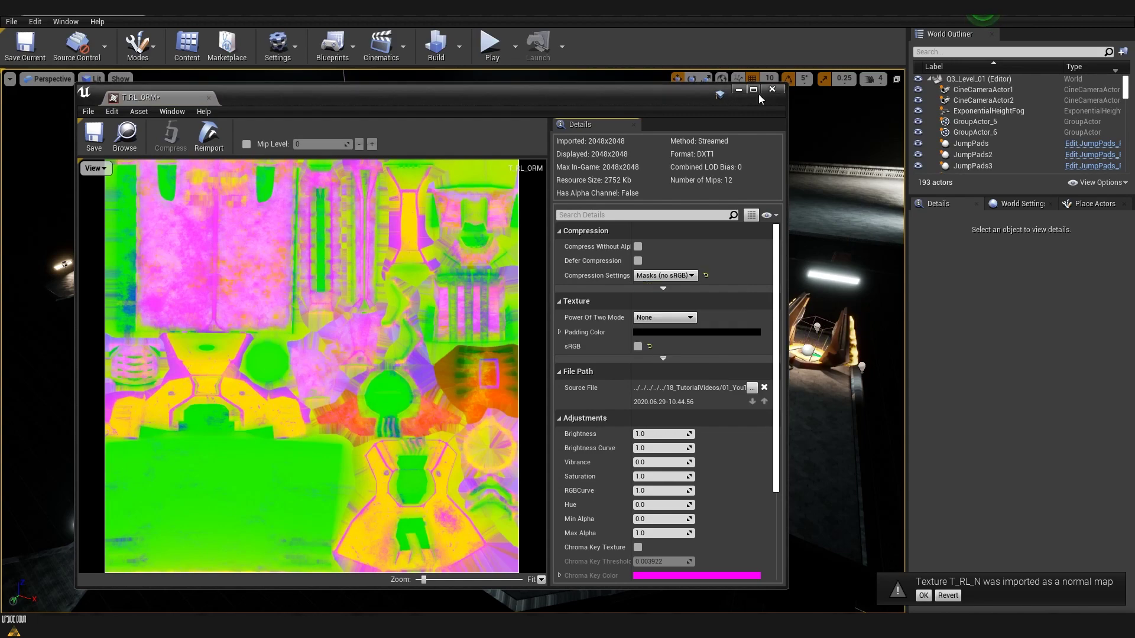
Step: Close the ORM texture editor and save all modified assets
click(771, 89)
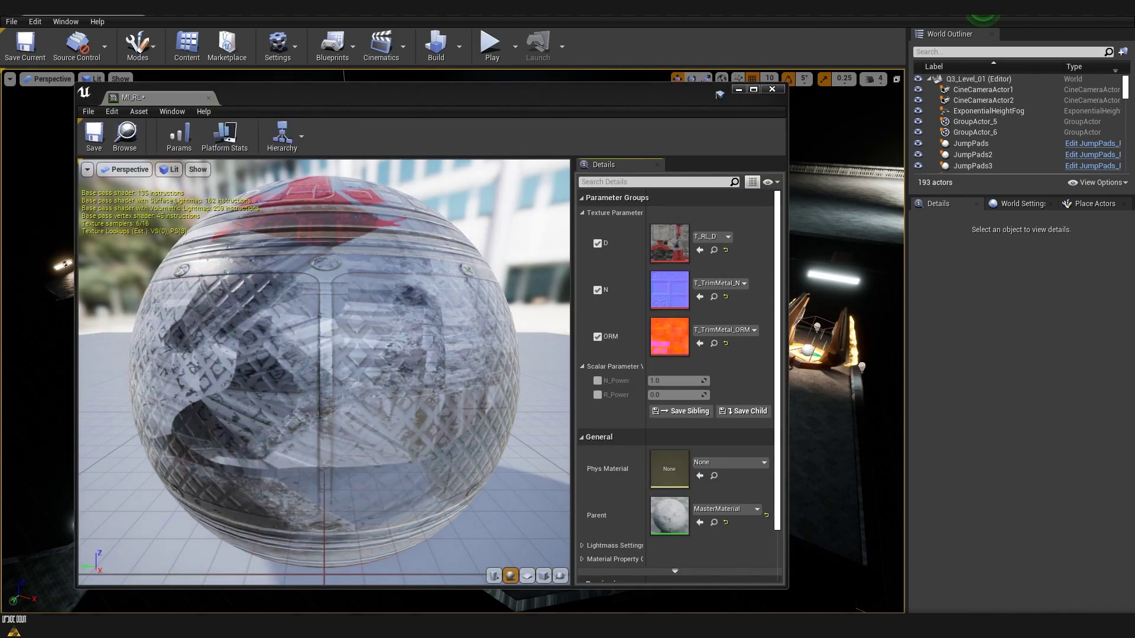
key(ctrl+s)
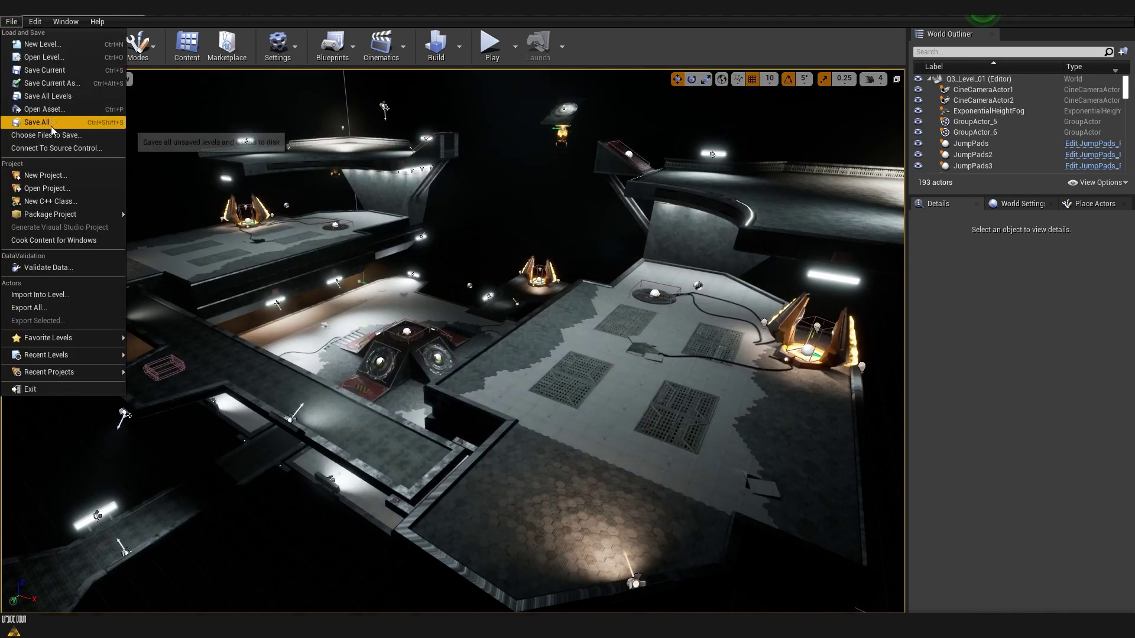
click(51, 127)
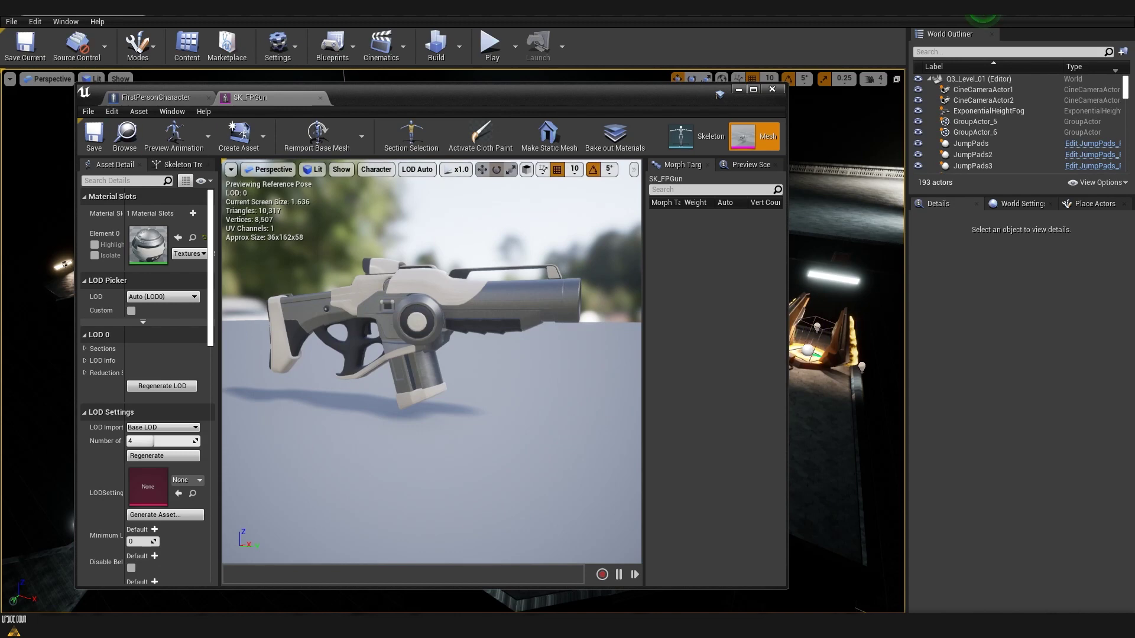
Step: Show bone names in the SK_FPGun preview and save the FirstPersonCharacter blueprint
scroll(266, 225, up, 3)
click(342, 169)
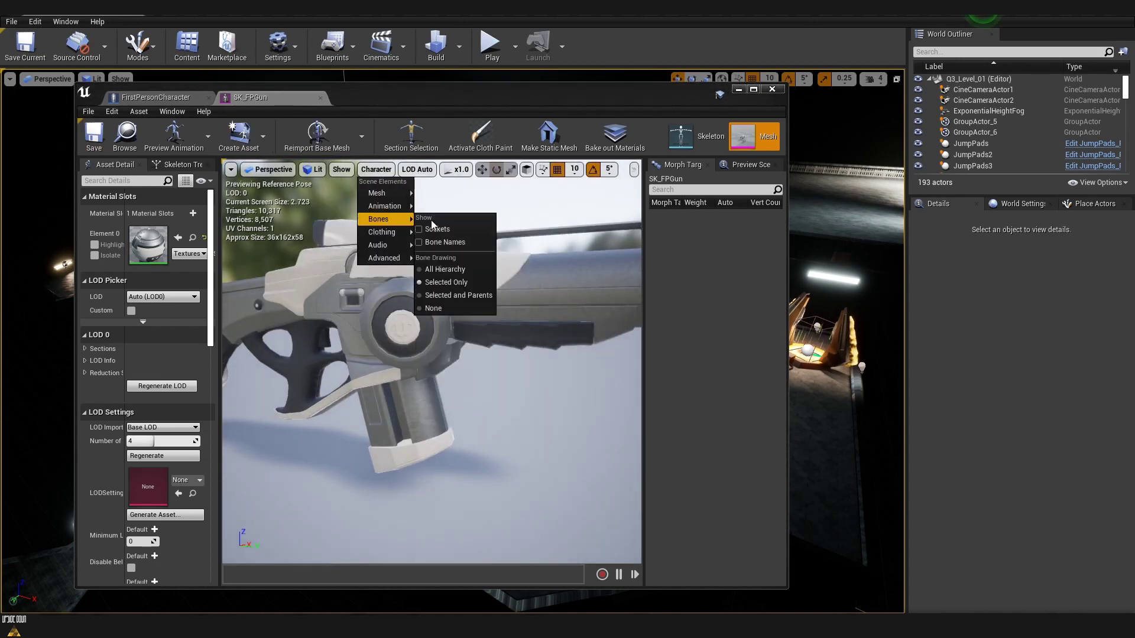
click(445, 242)
scroll(431, 355, up, 2)
scroll(432, 354, up, 2)
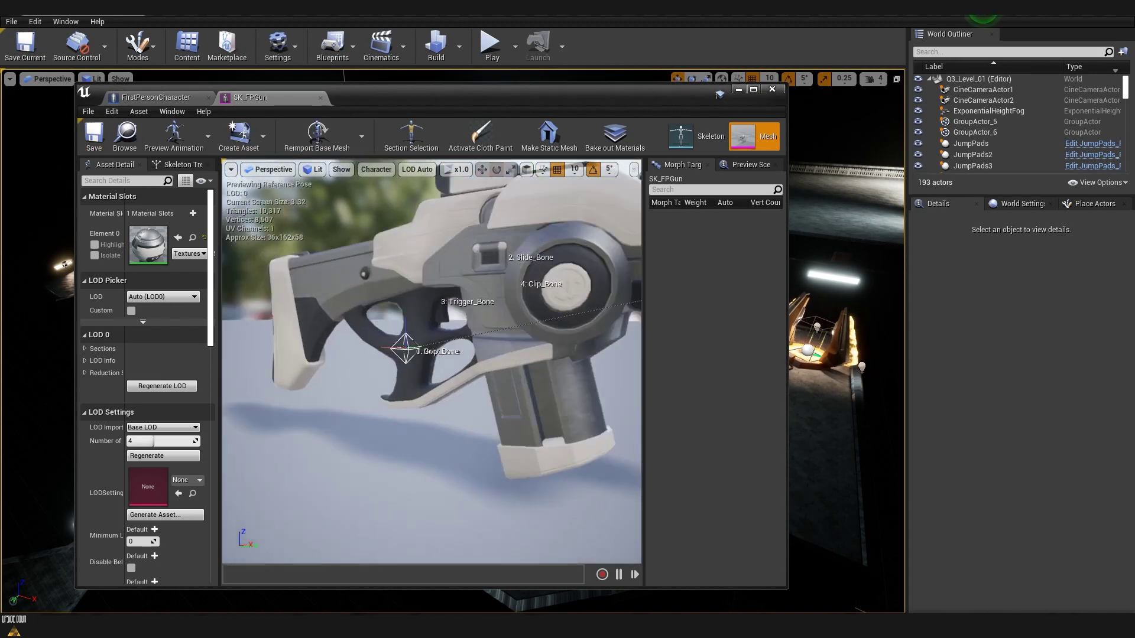
click(376, 170)
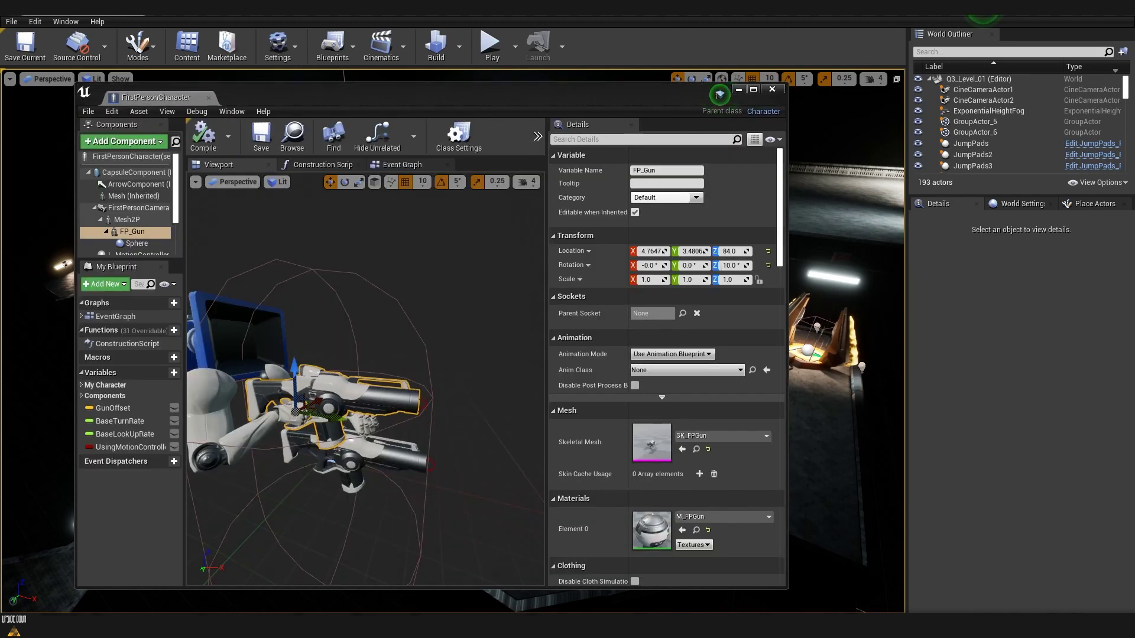
click(467, 300)
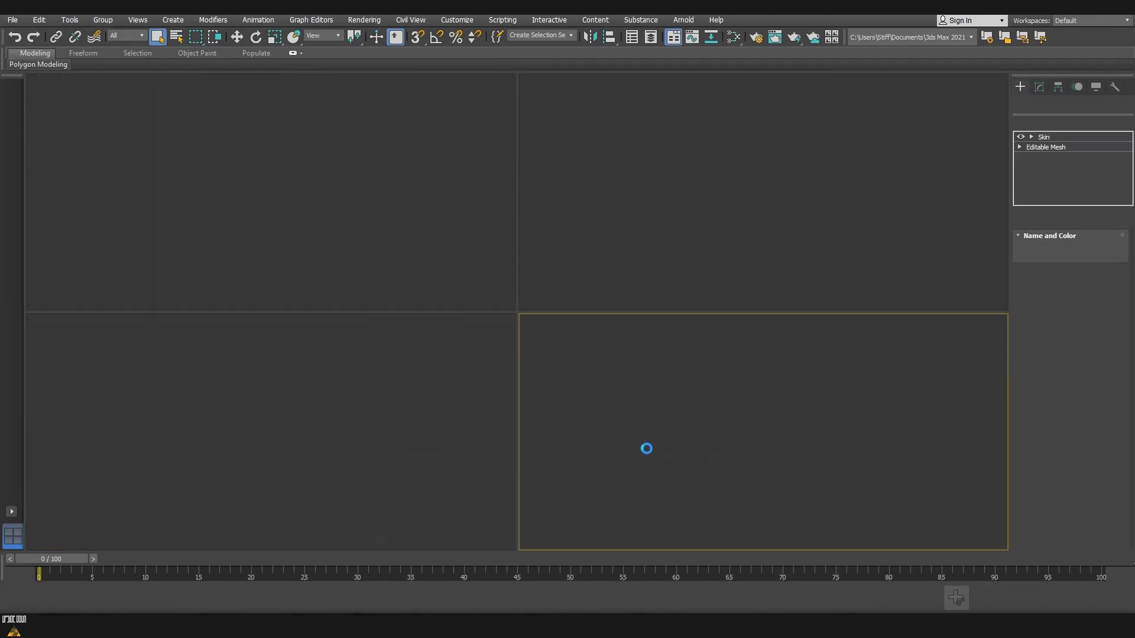
Step: Import the gun FBX and give its mesh a Skin modifier, with Select Object active
click(752, 492)
alt+middle_drag(606, 384, 515, 321)
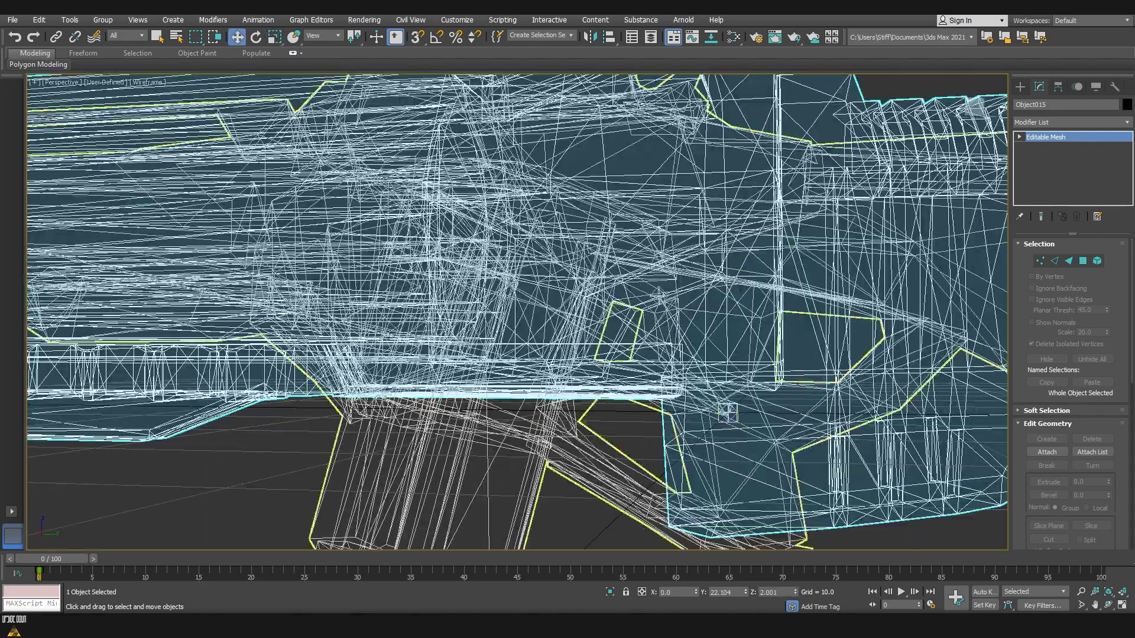
right_click(550, 445)
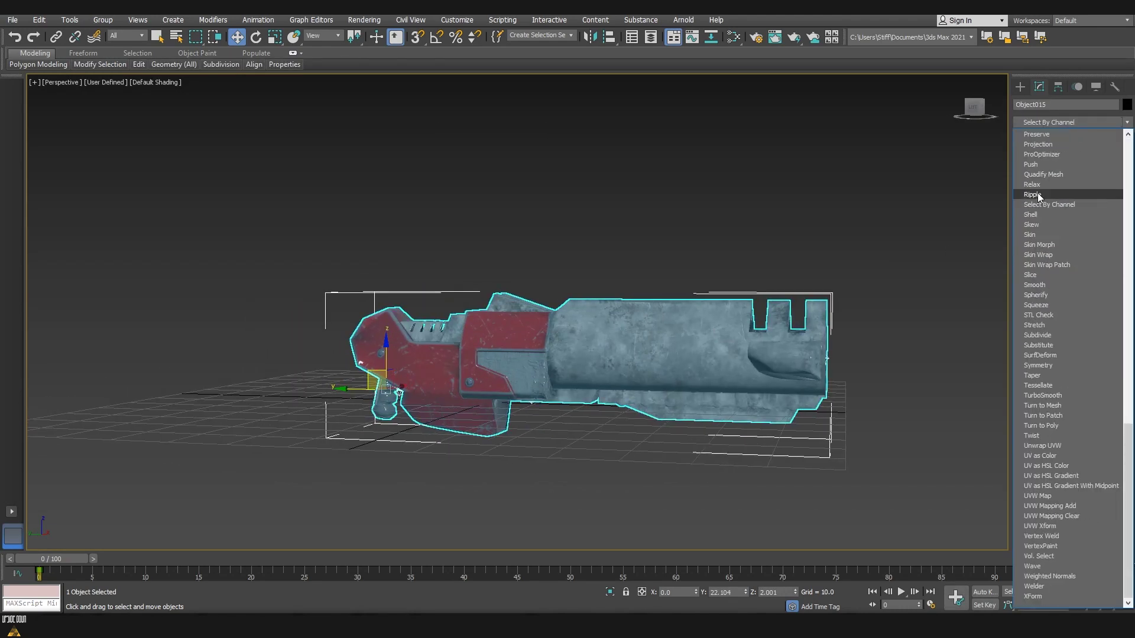
click(1030, 235)
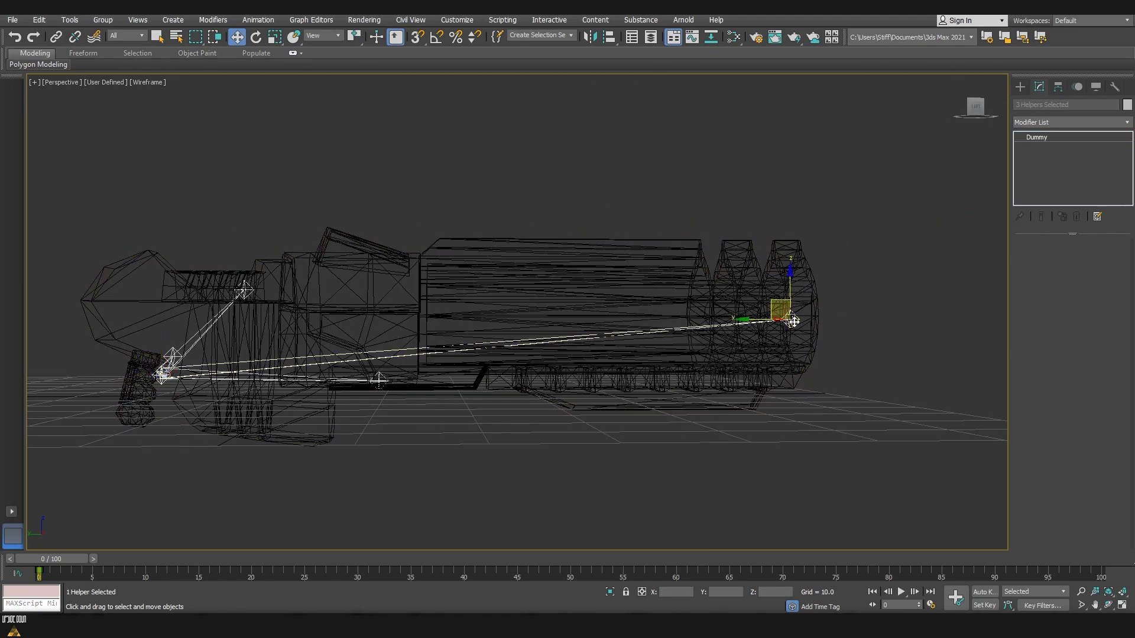
key(q)
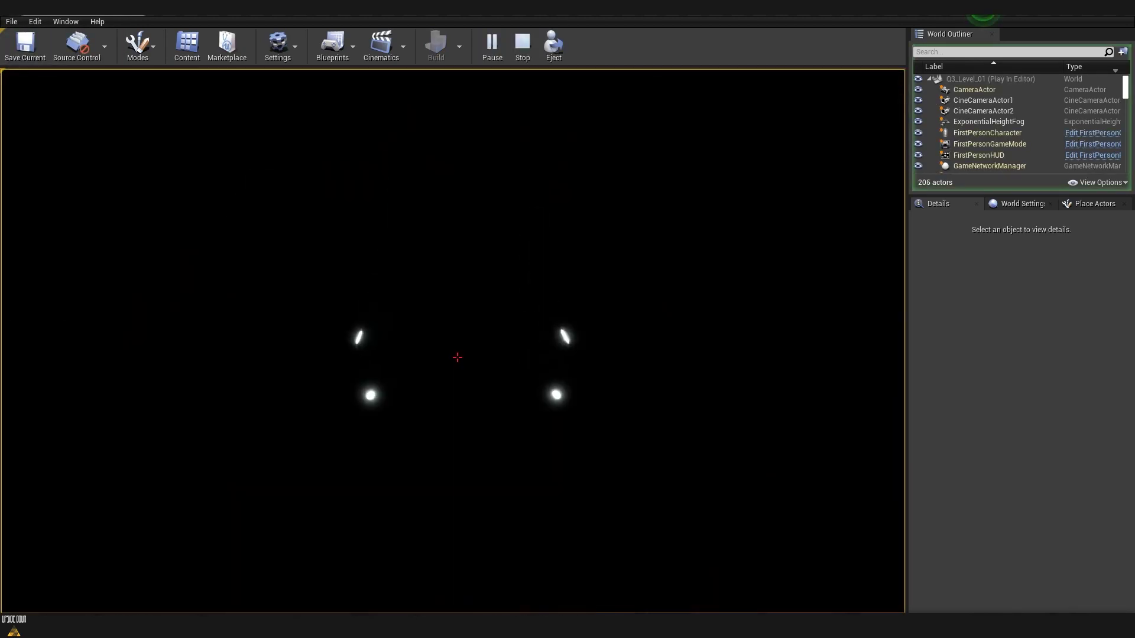
Step: Play-test the level twice in first person, pulling the editor camera back between runs
key(Escape)
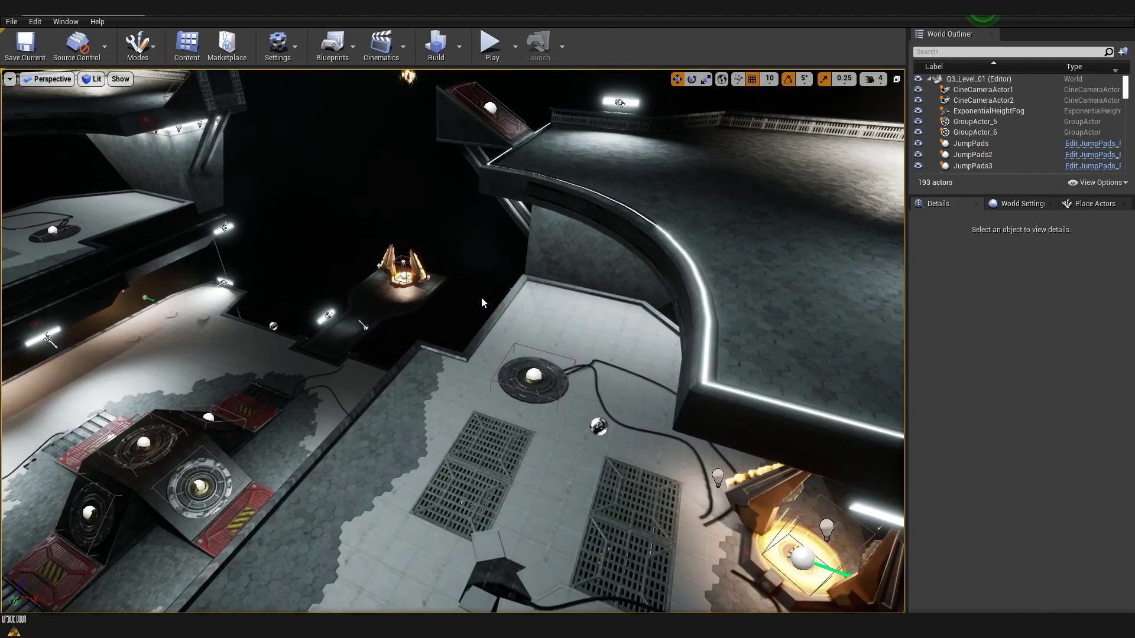
key(alt+p)
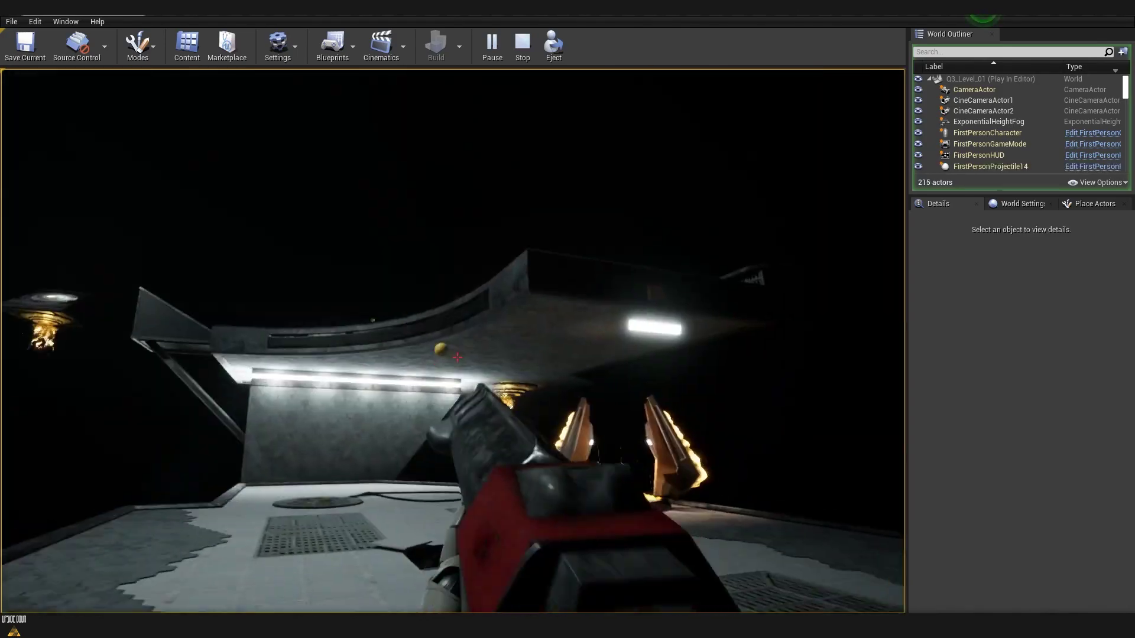
key(Escape)
drag(432, 335, 431, 355)
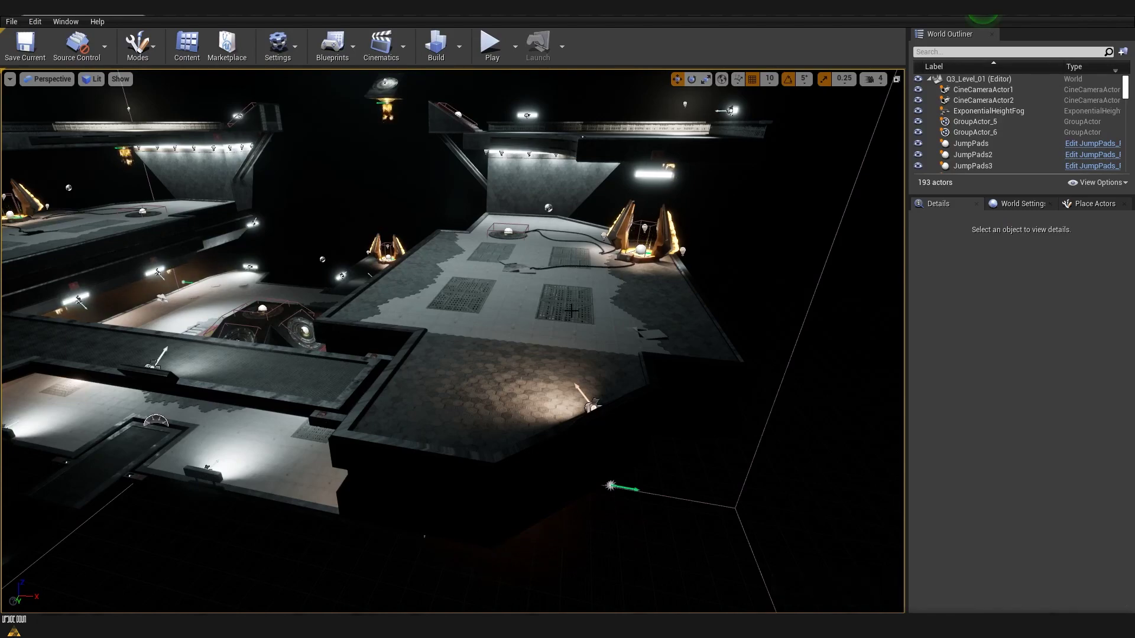
key(alt+p)
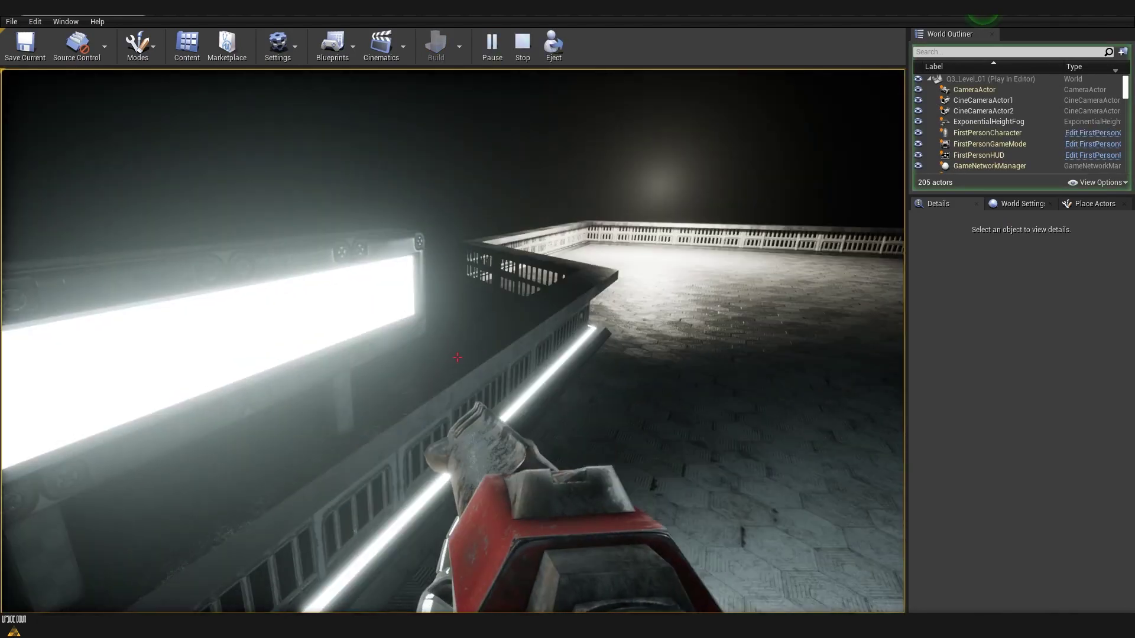
key(Escape)
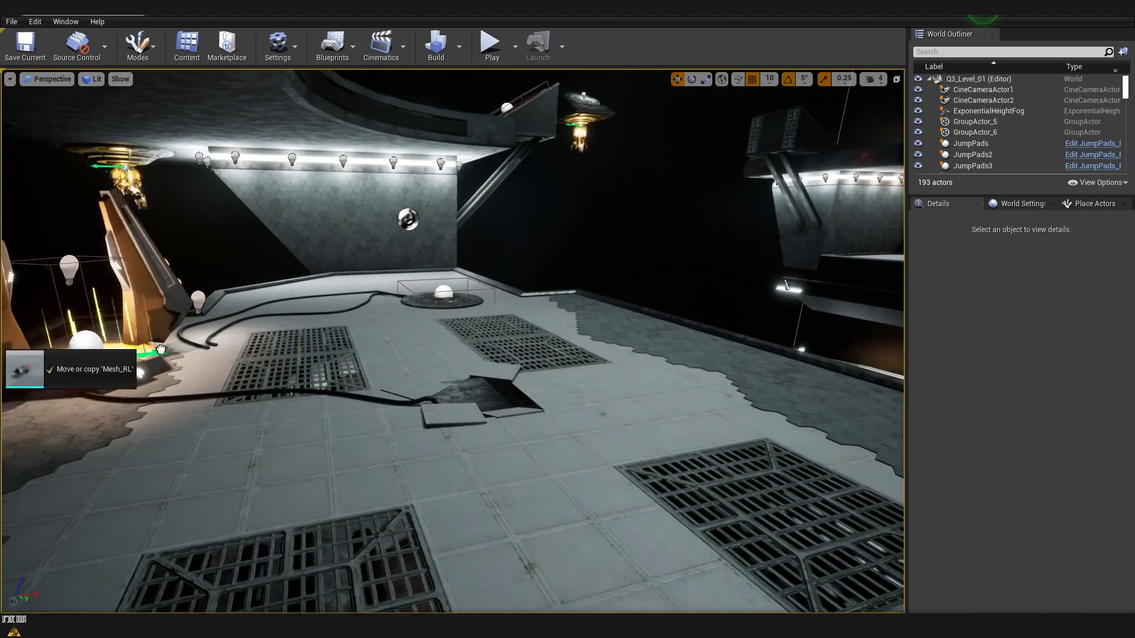
Step: Select SK_RL, save the level with it raised to Z 780, and open the Level Blueprint
click(407, 344)
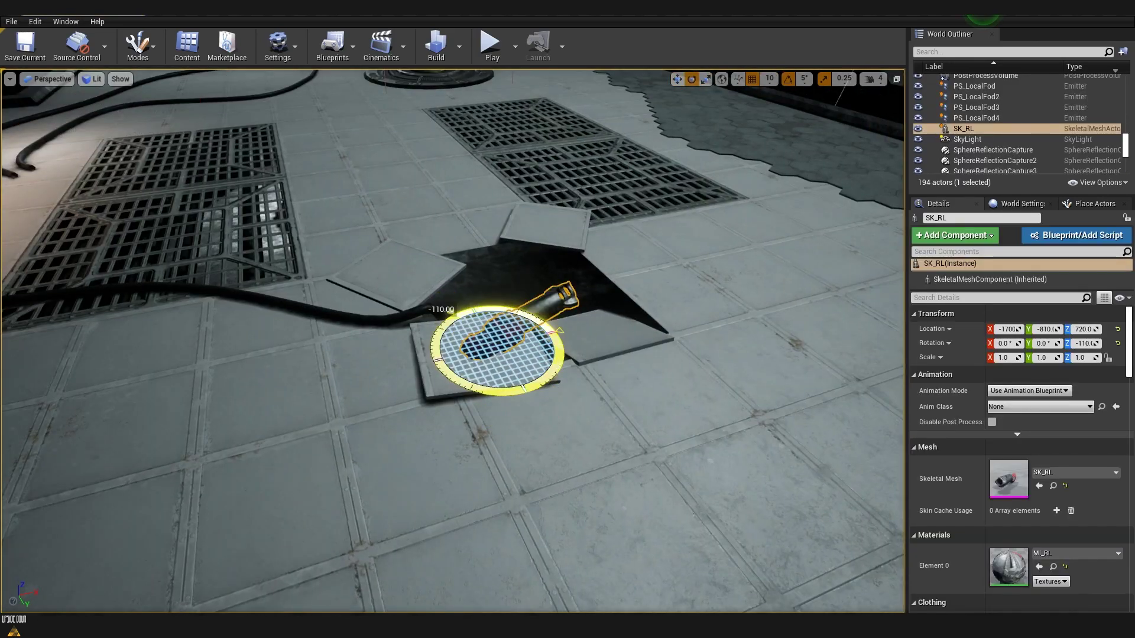
key(ctrl+s)
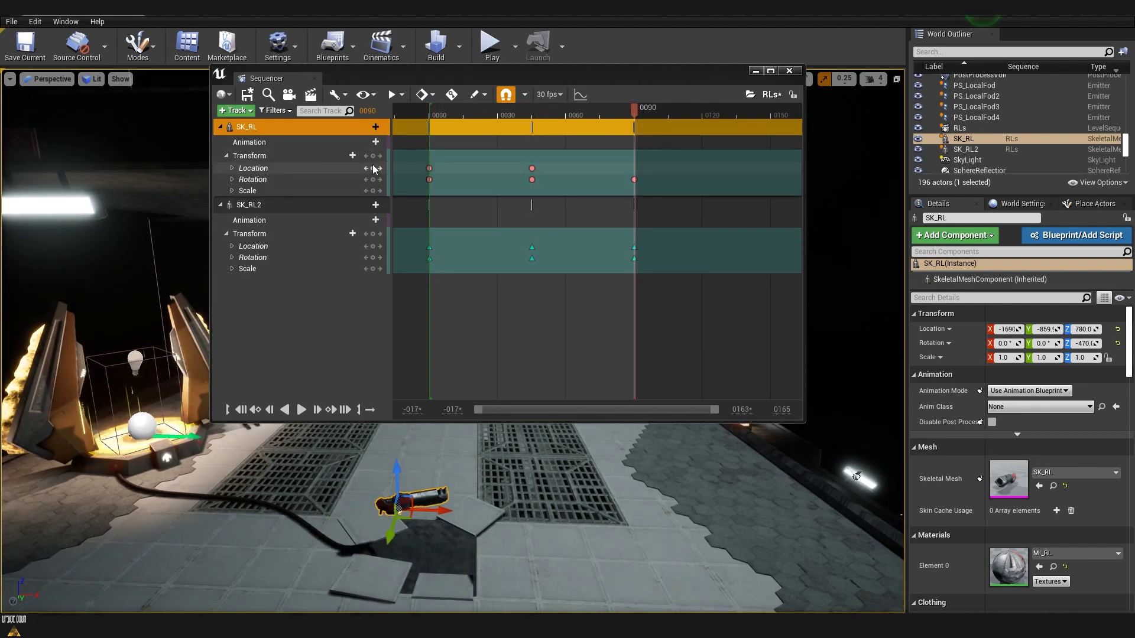
click(790, 71)
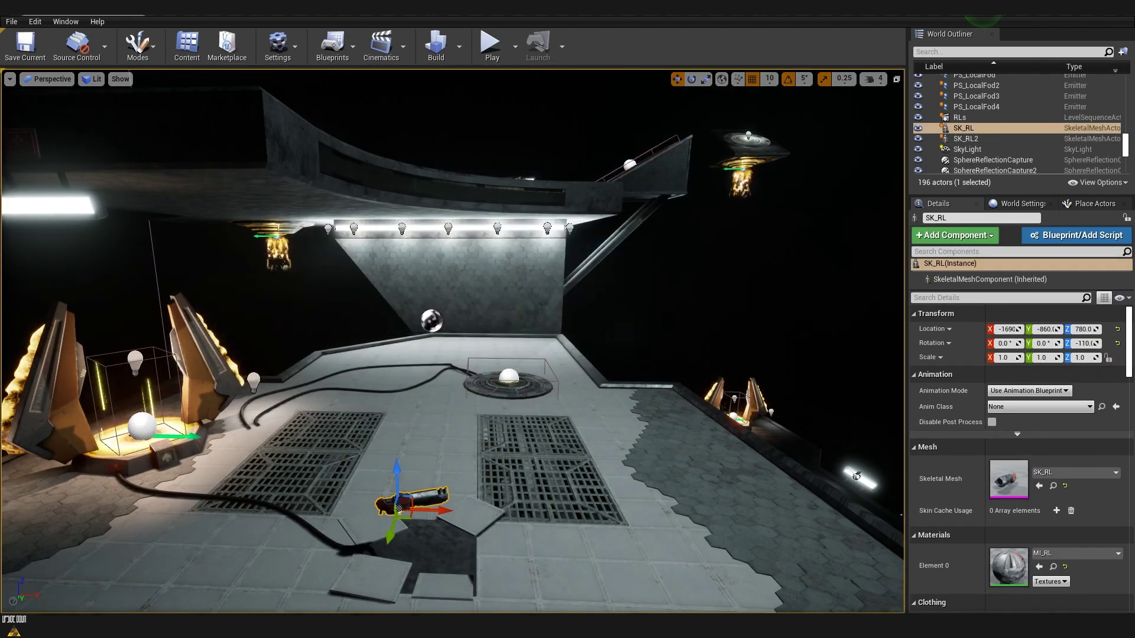
Step: Wire Event BeginPlay to a level sequence player node for RLs and start a play test
drag(342, 301, 393, 315)
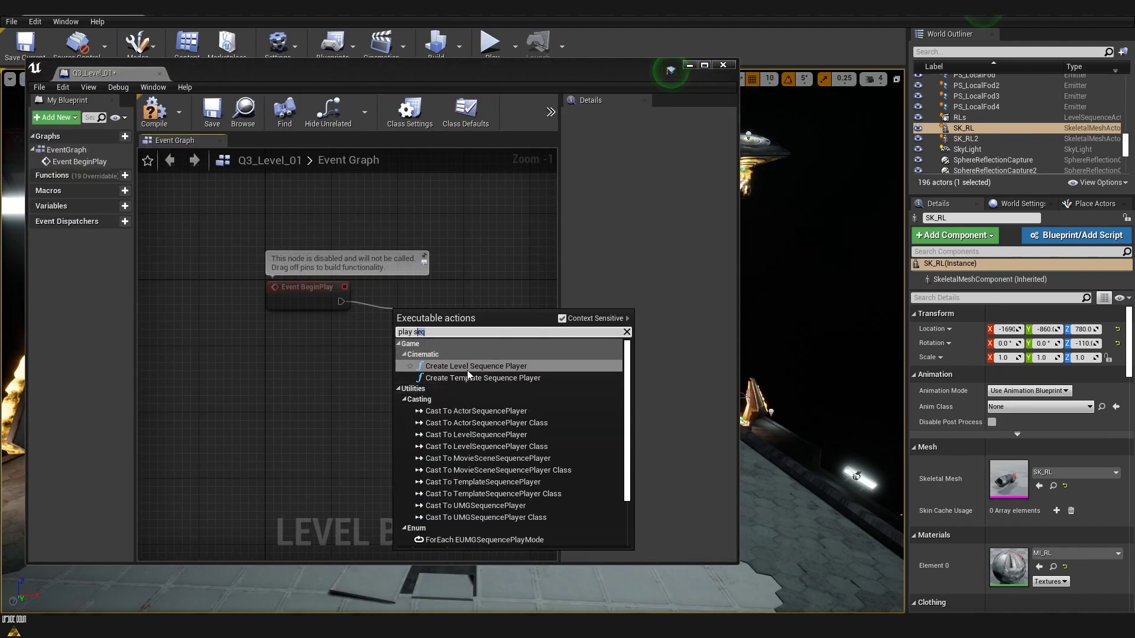
key(Return)
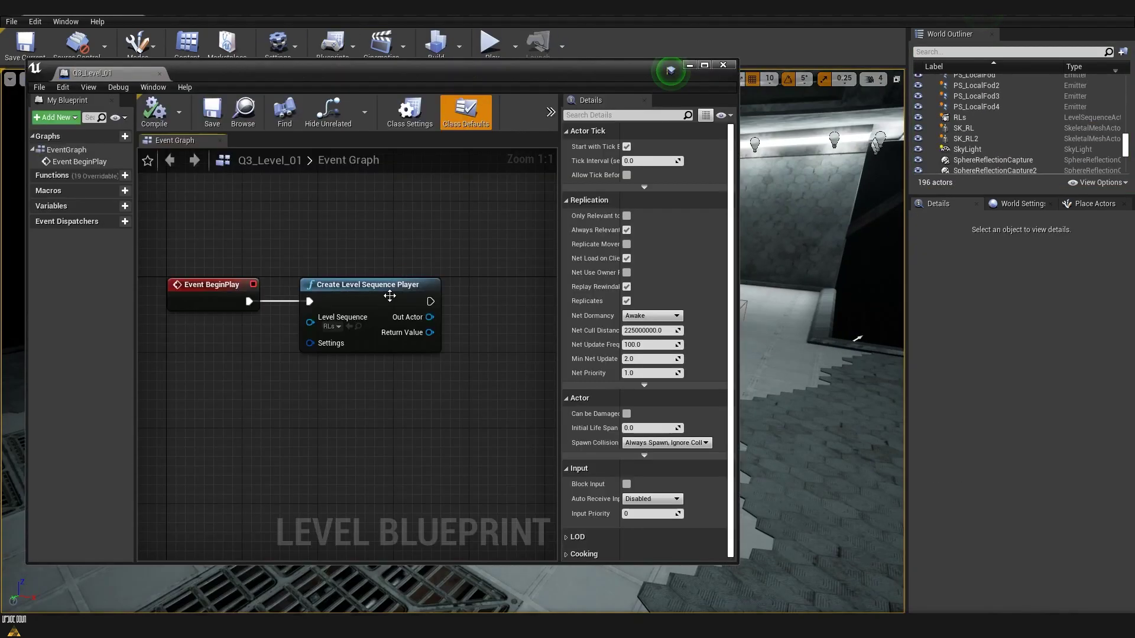
drag(414, 343, 374, 362)
click(457, 376)
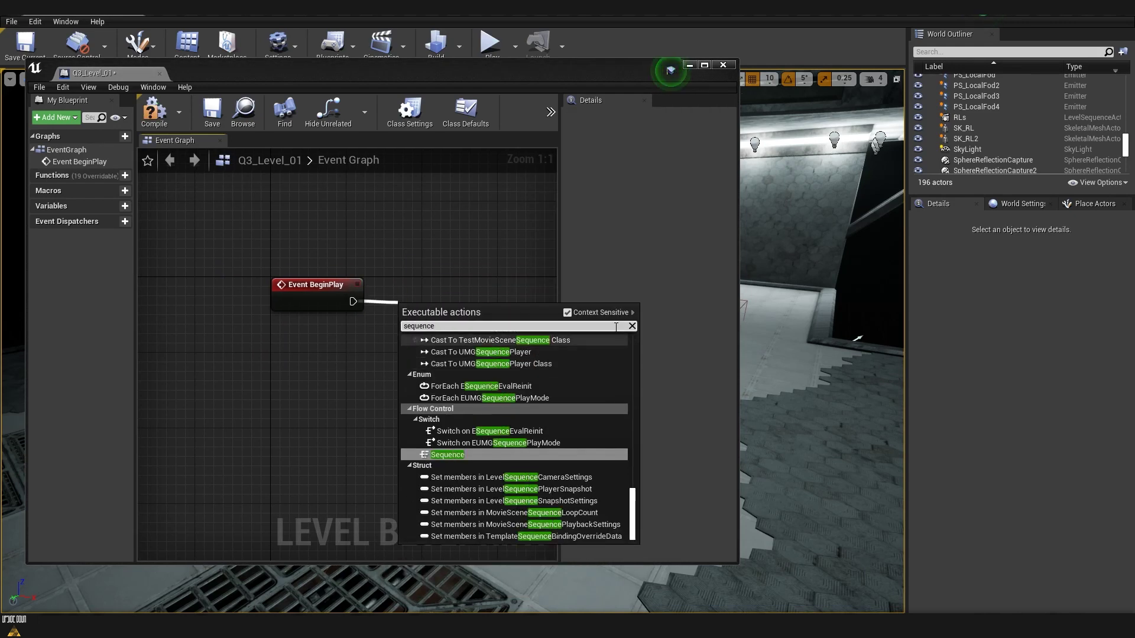
key(Escape)
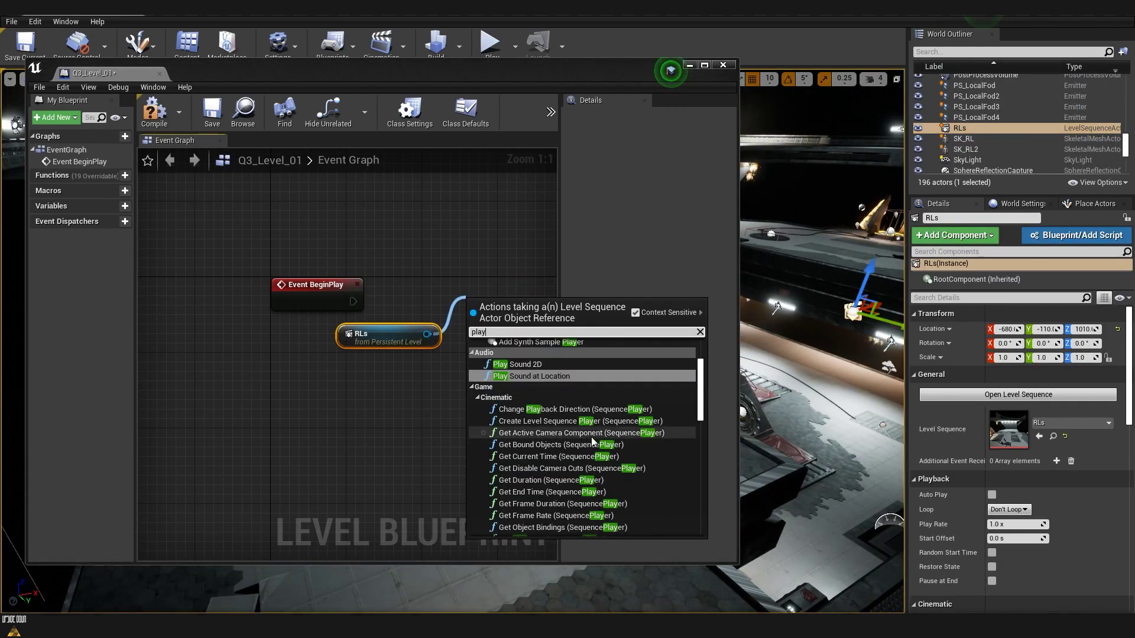
scroll(668, 482, up, 10)
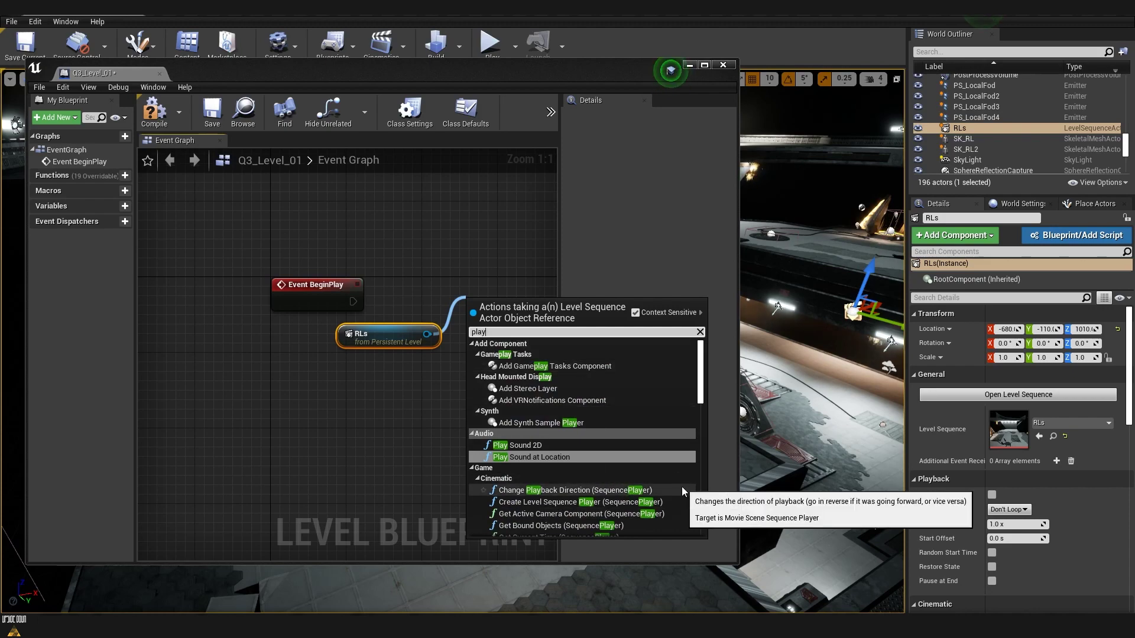
scroll(682, 489, down, 4)
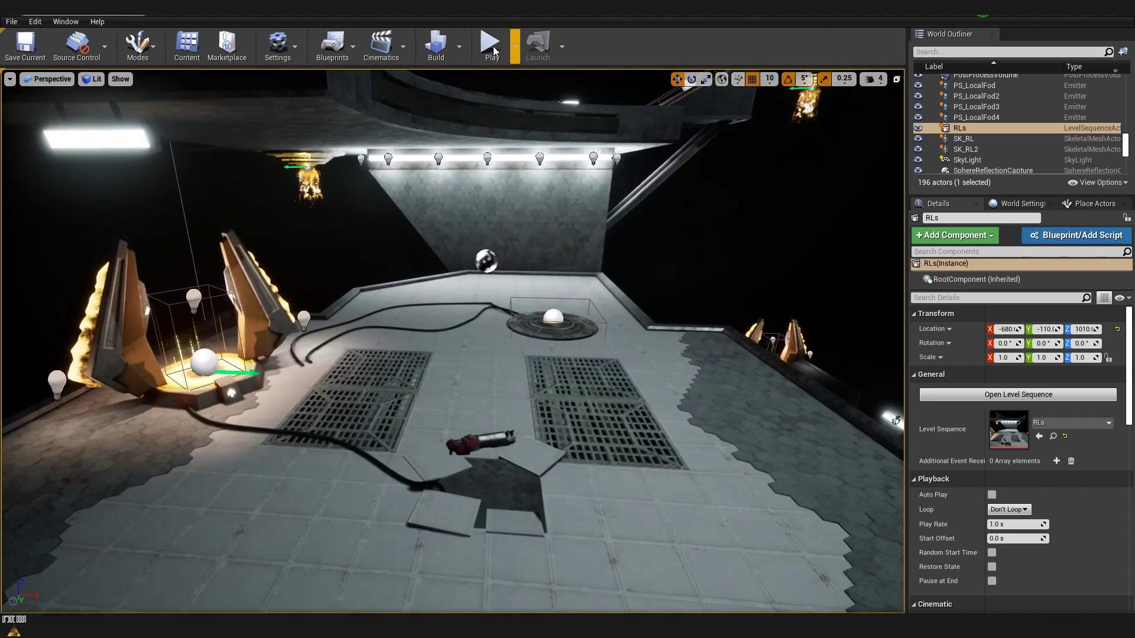
click(490, 47)
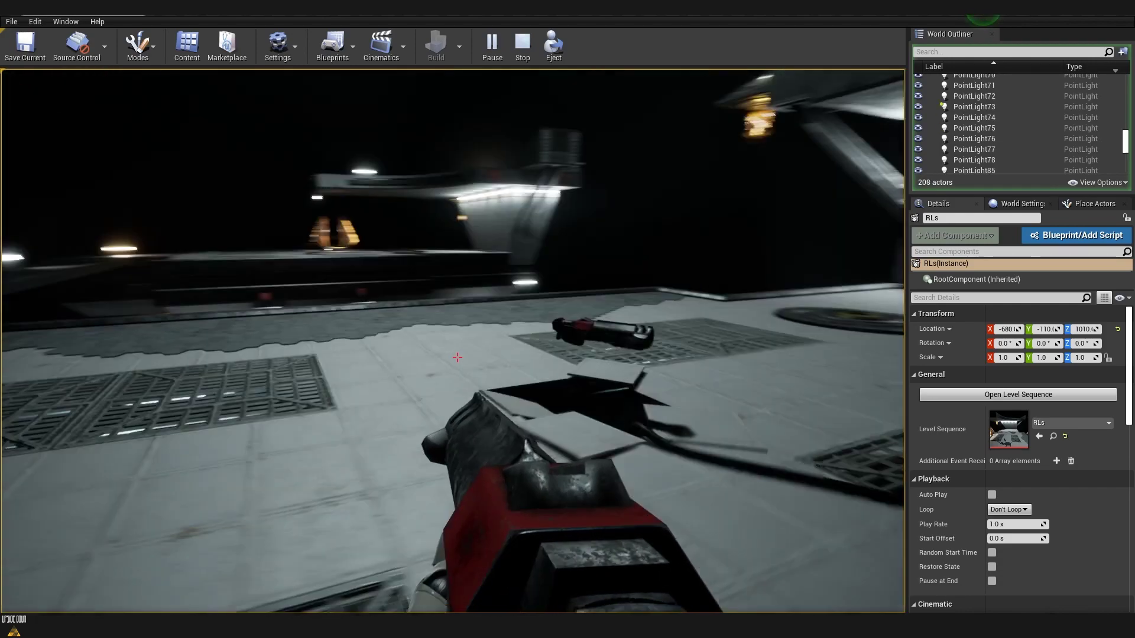
Step: Stop the play session after watching the looping RL animation
key(Escape)
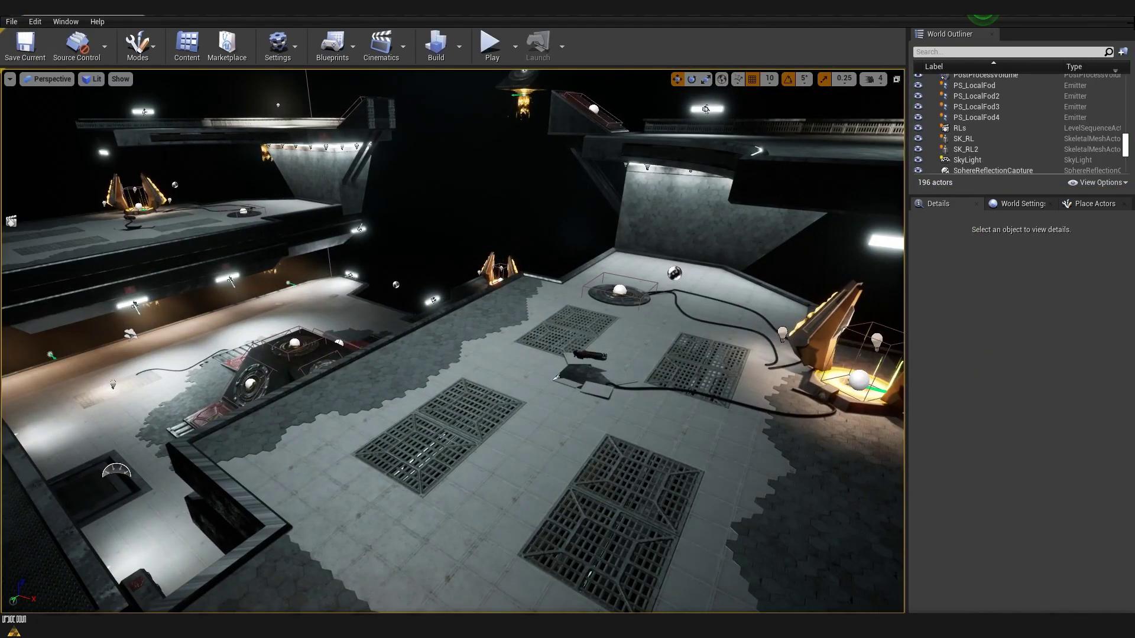